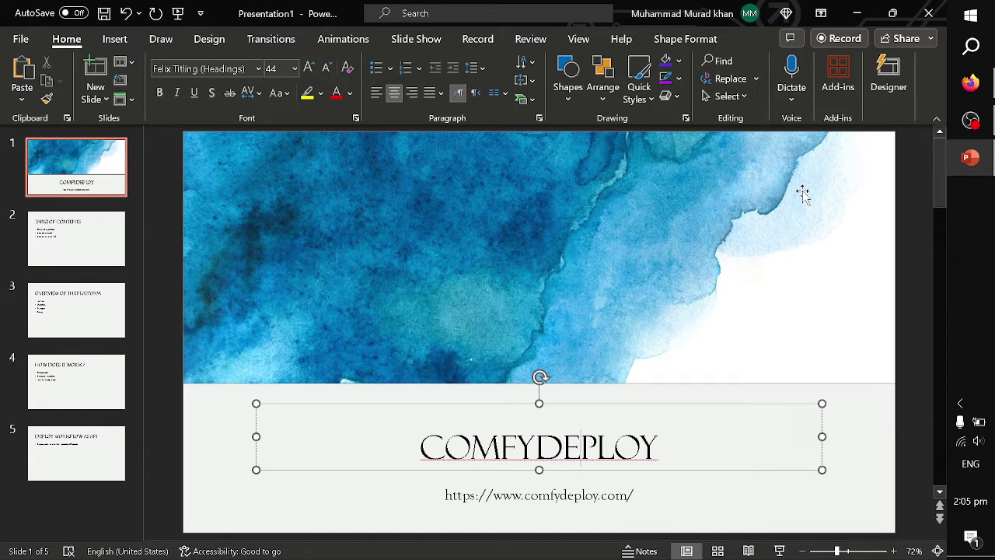
# Go through slide 2 to the Overview of the Platform slide, then switch to Firefox
pyautogui.click(101, 235)
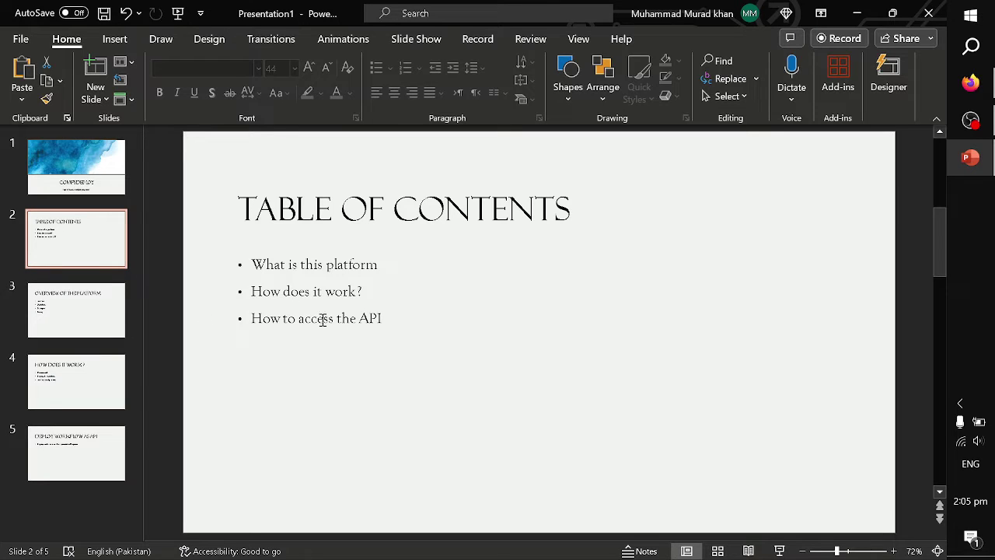
pyautogui.click(65, 312)
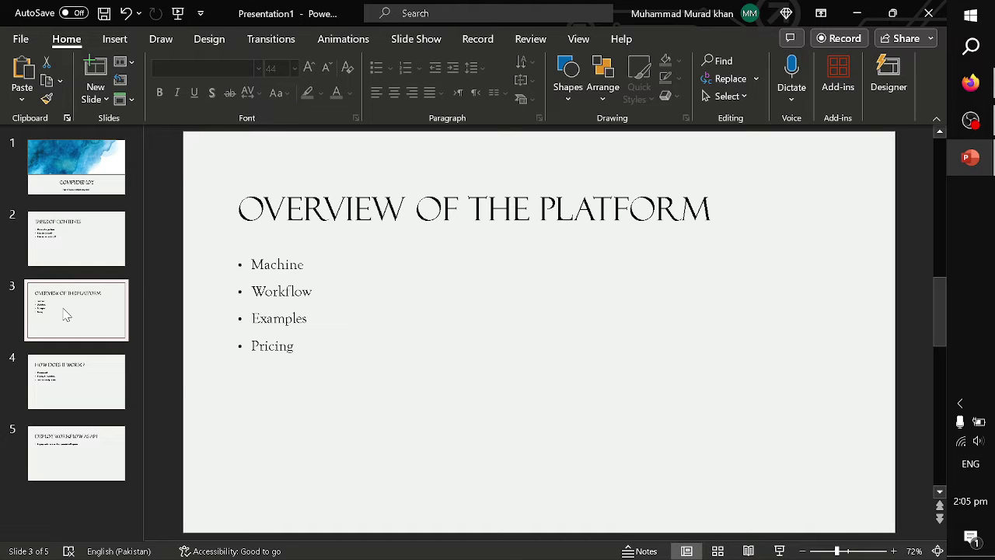
pyautogui.hotkey('alt', 'Tab')
pyautogui.hotkey('alt', 'Tab')
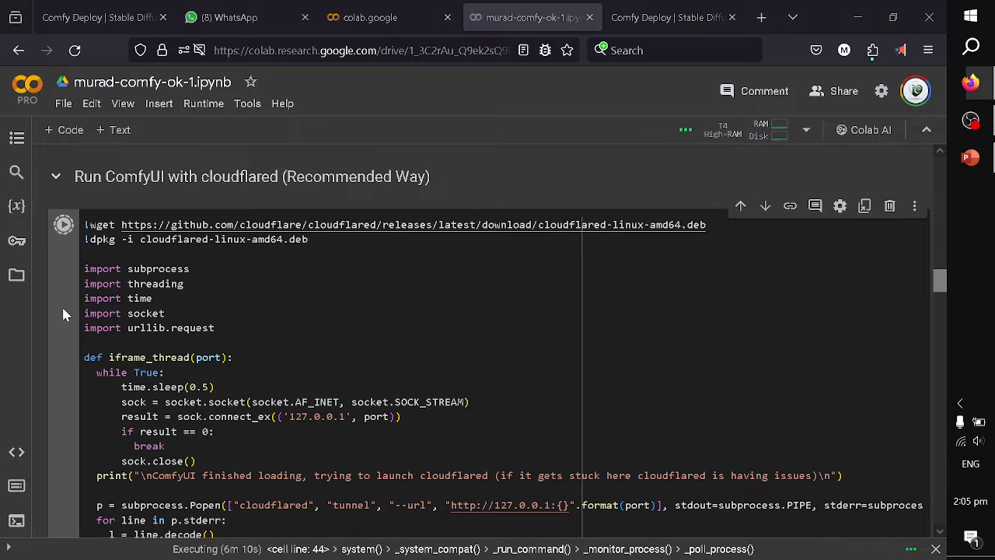
# Go to the Comfy Deploy home page and browse the Workflows, Machines and Storage lists
pyautogui.click(669, 17)
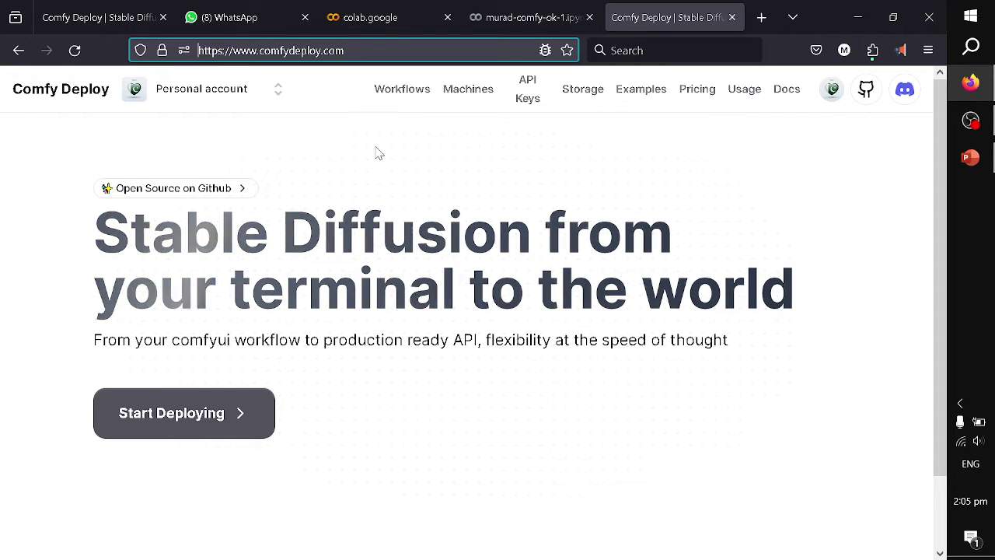
pyautogui.click(401, 89)
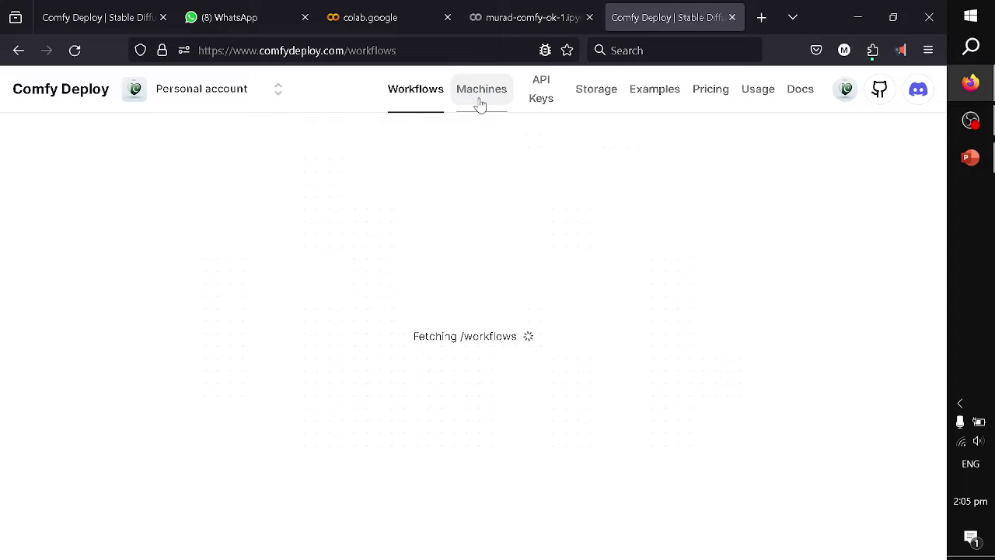
pyautogui.click(483, 99)
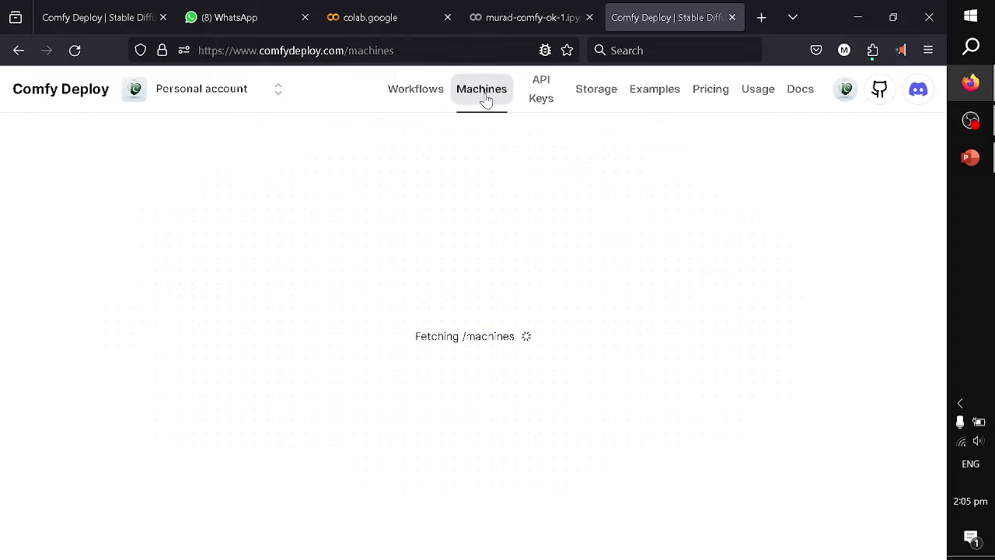
pyautogui.click(585, 96)
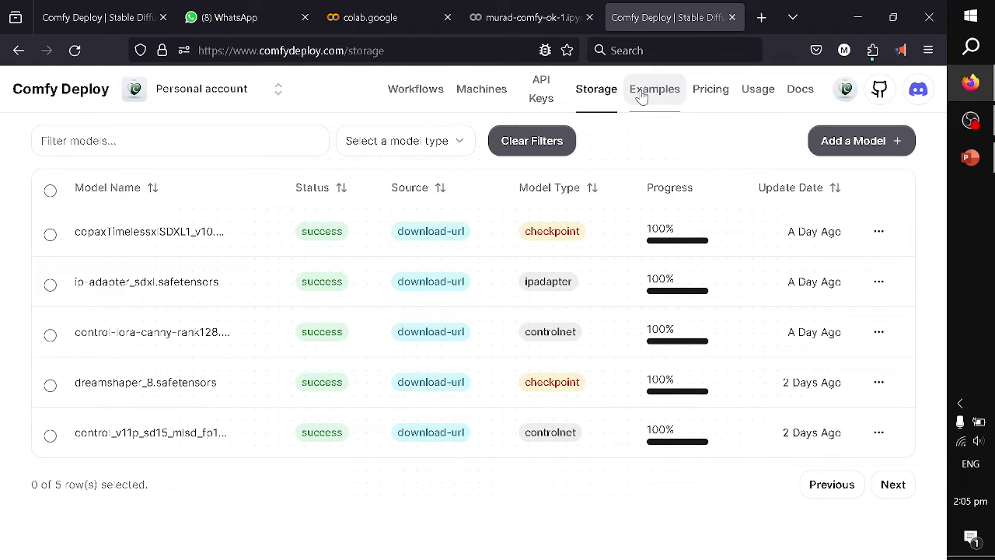
# Browse the Examples, Pricing and Usage pages, then open the Documentation introduction
pyautogui.click(666, 96)
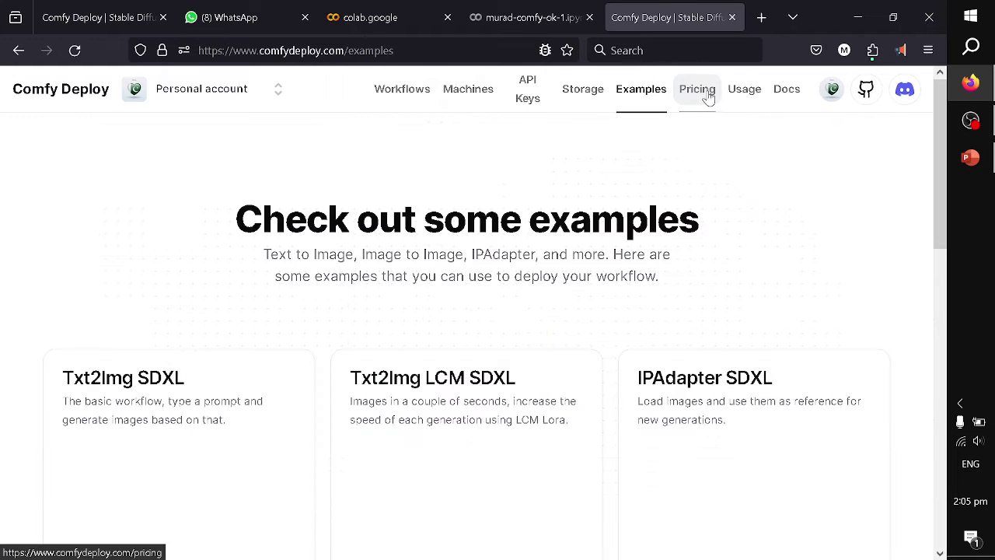
pyautogui.click(708, 95)
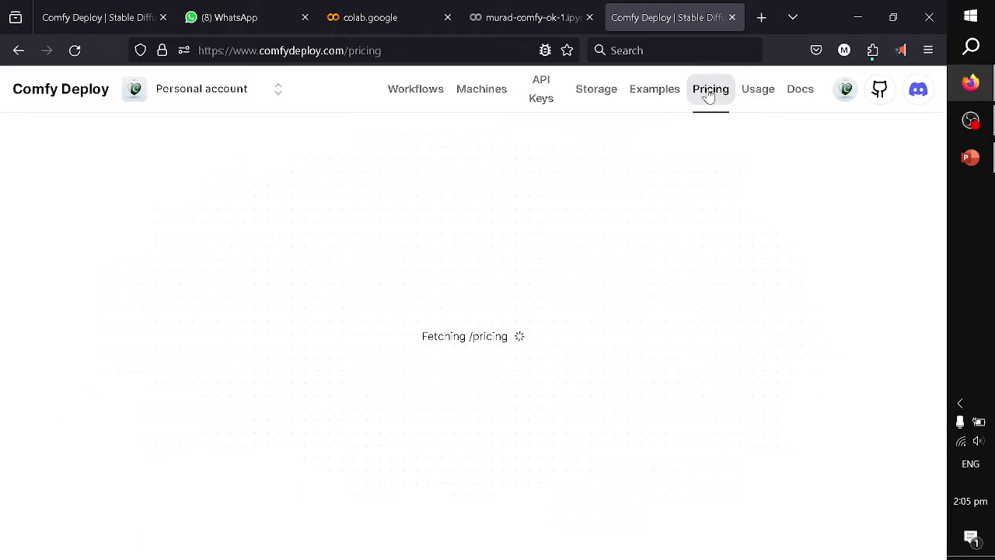
pyautogui.click(746, 97)
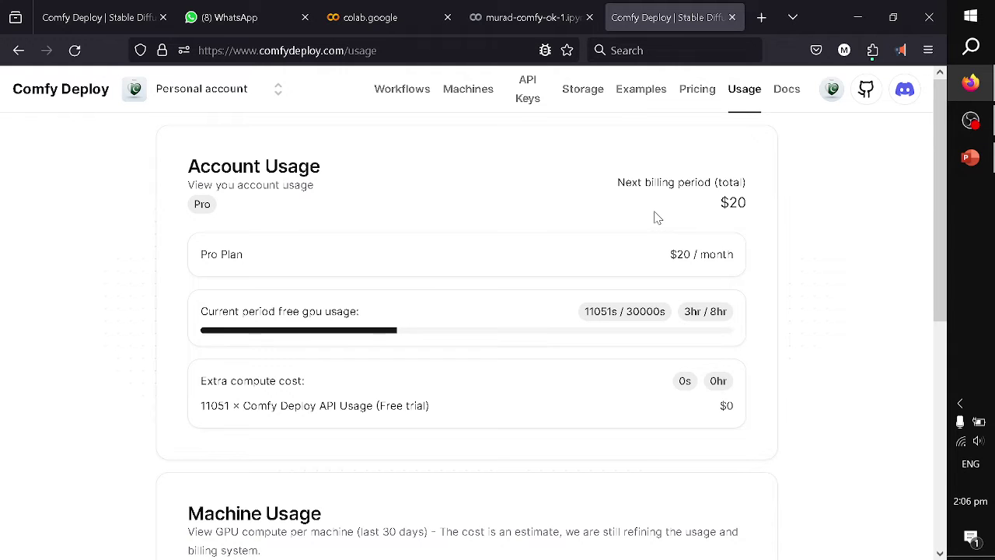
pyautogui.scroll(-5, 654, 217)
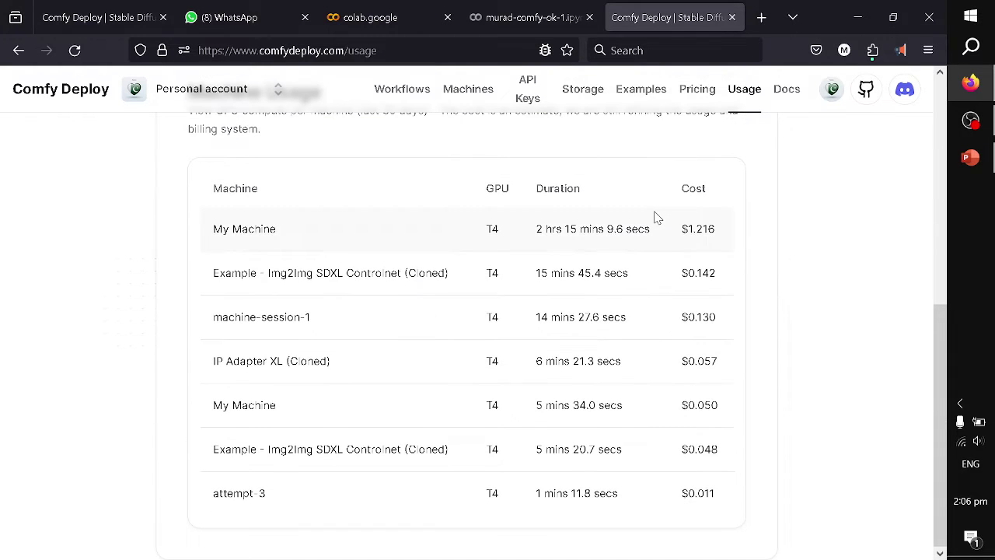
pyautogui.scroll(5, 654, 218)
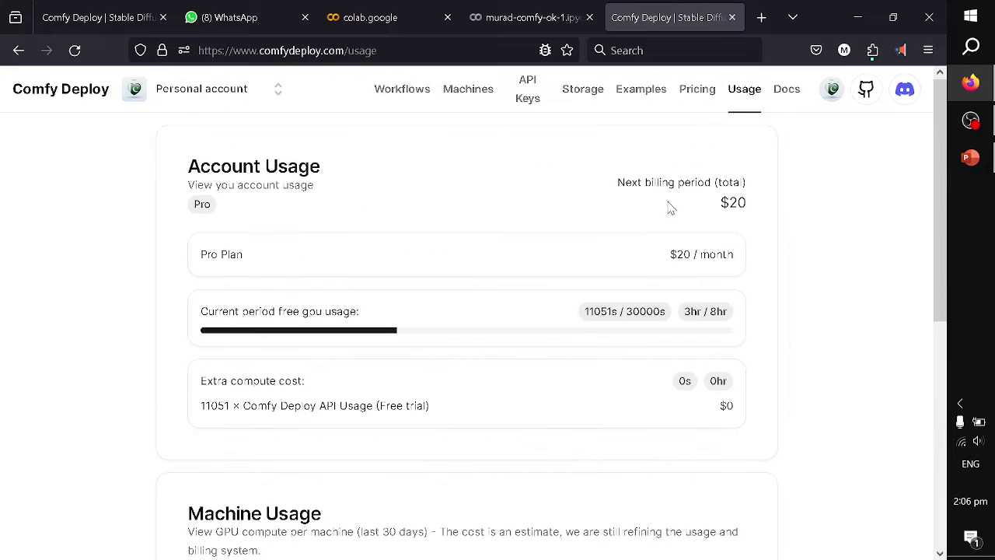
pyautogui.click(785, 91)
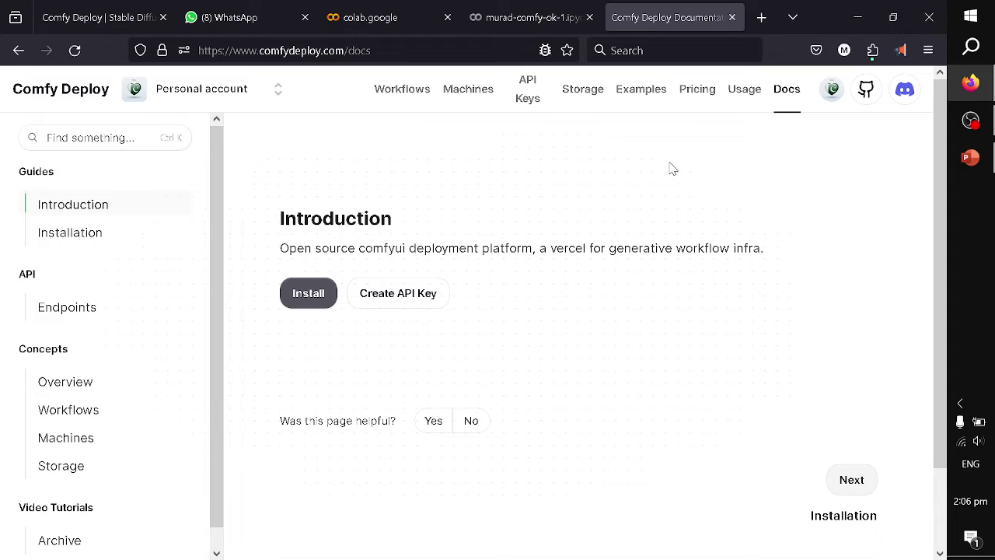
# Open mimar_v2 from the workflows list and scroll to its Production deployment on version 3
pyautogui.click(388, 102)
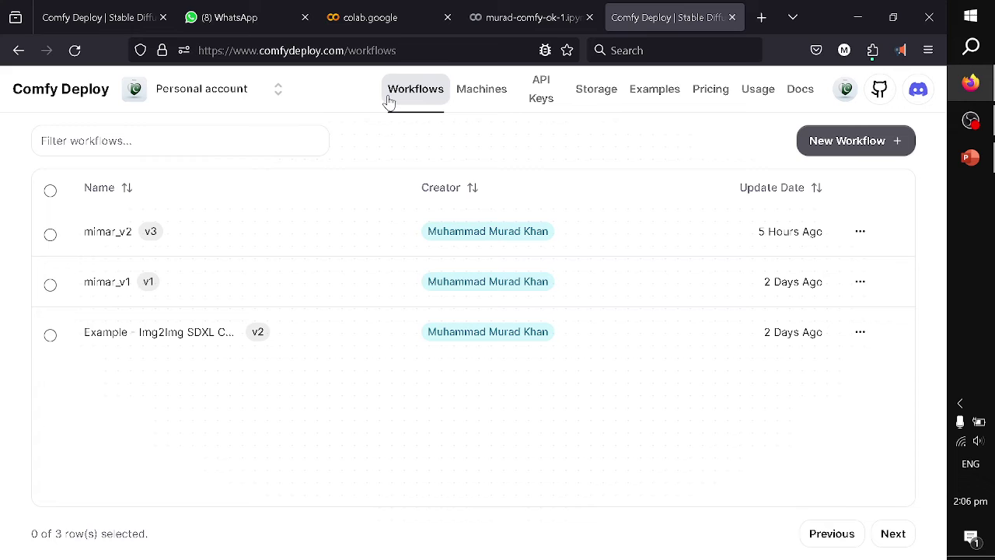
pyautogui.click(107, 241)
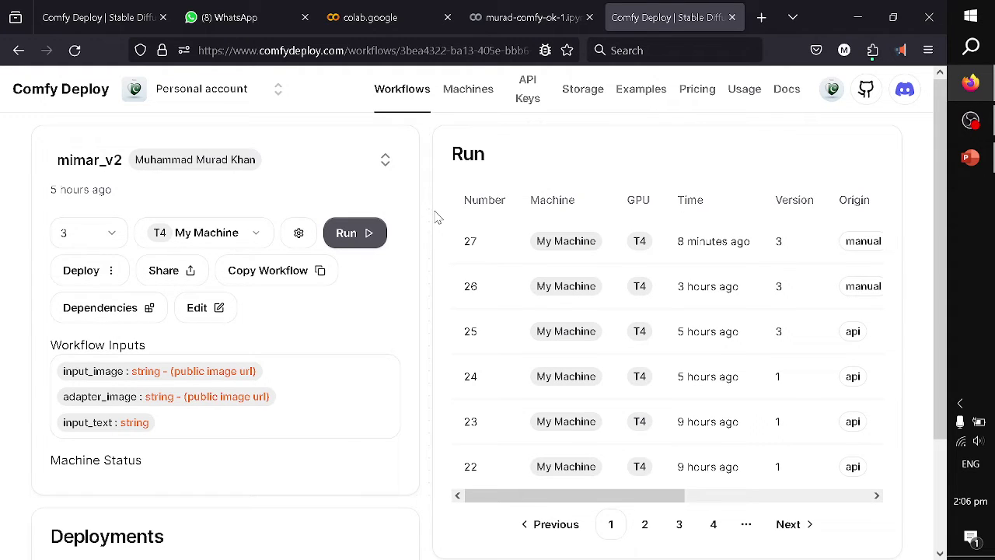
pyautogui.click(366, 239)
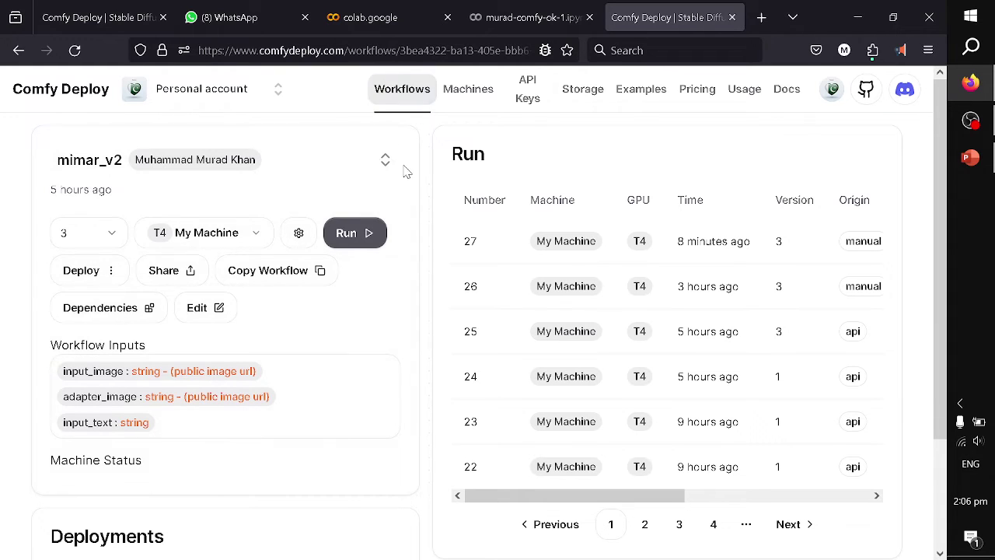
pyautogui.scroll(-3, 408, 212)
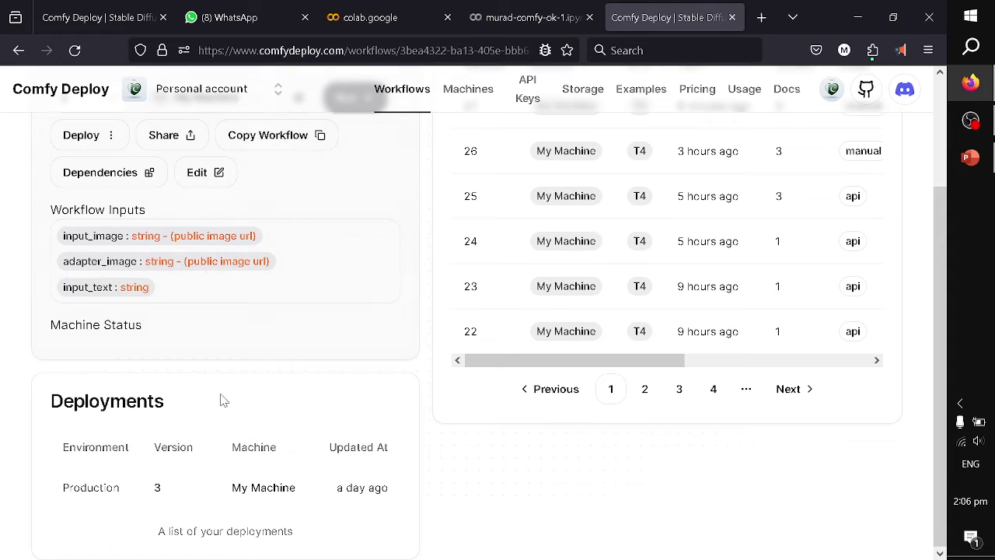
pyautogui.click(101, 498)
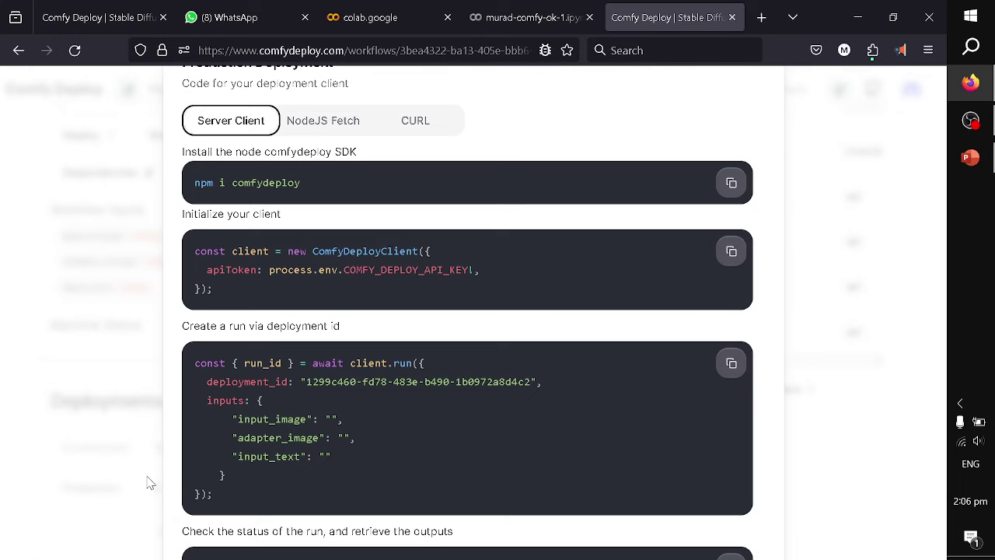
pyautogui.scroll(-1, 271, 346)
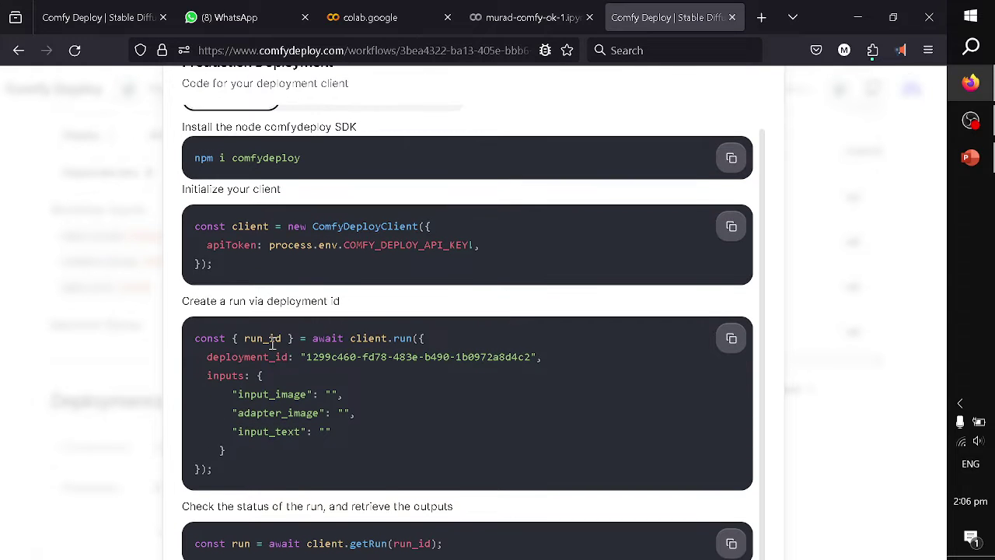
pyautogui.scroll(1, 270, 342)
pyautogui.click(301, 126)
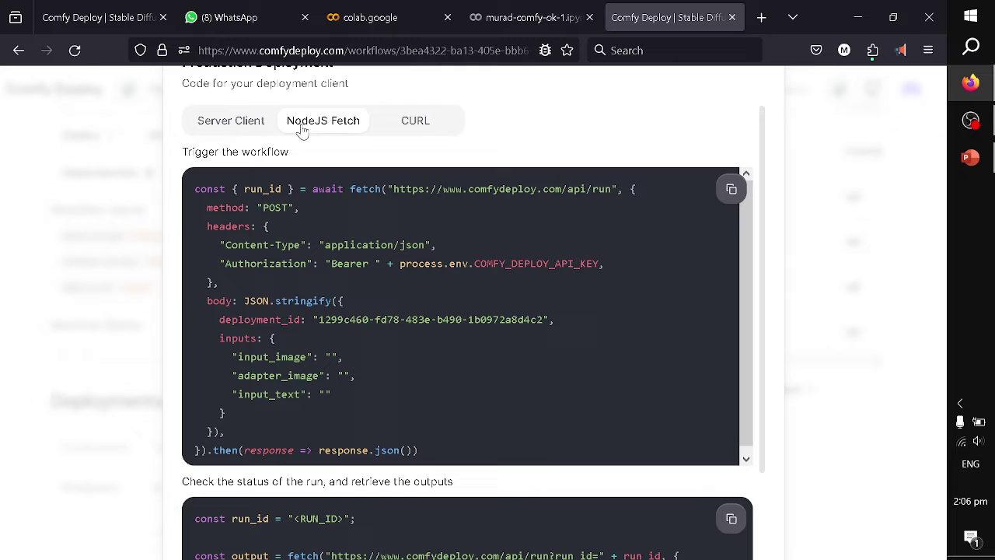
pyautogui.click(422, 128)
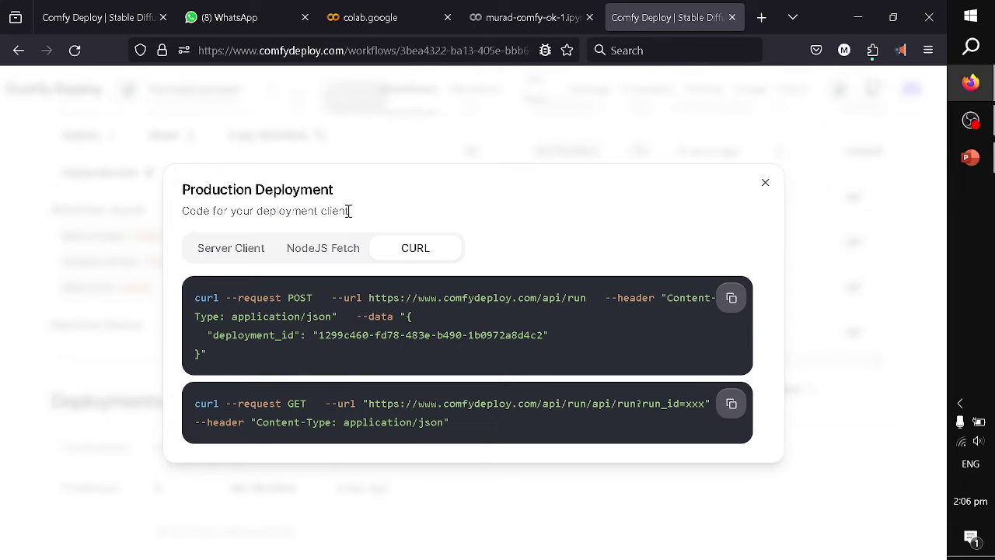
pyautogui.click(331, 247)
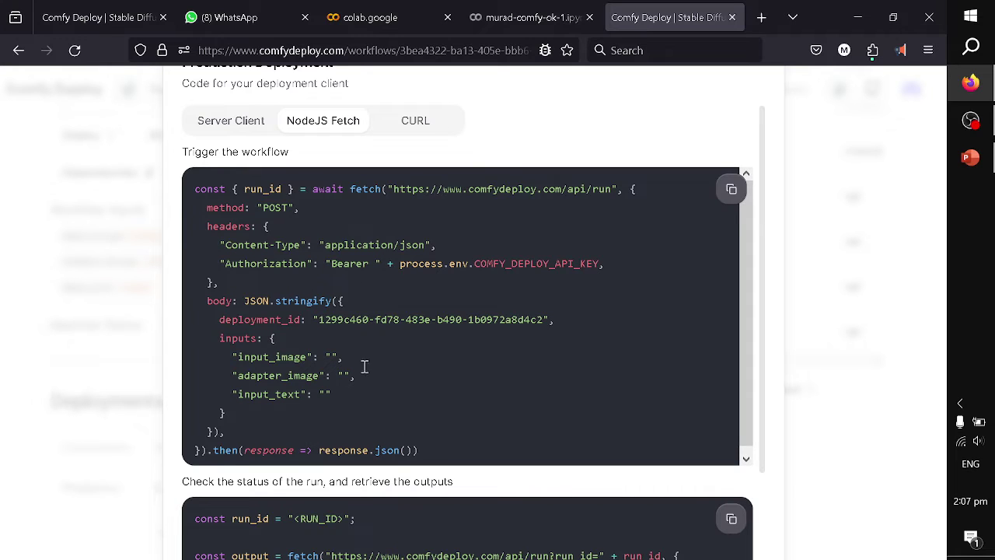
pyautogui.scroll(-1, 369, 422)
pyautogui.scroll(-2, 371, 486)
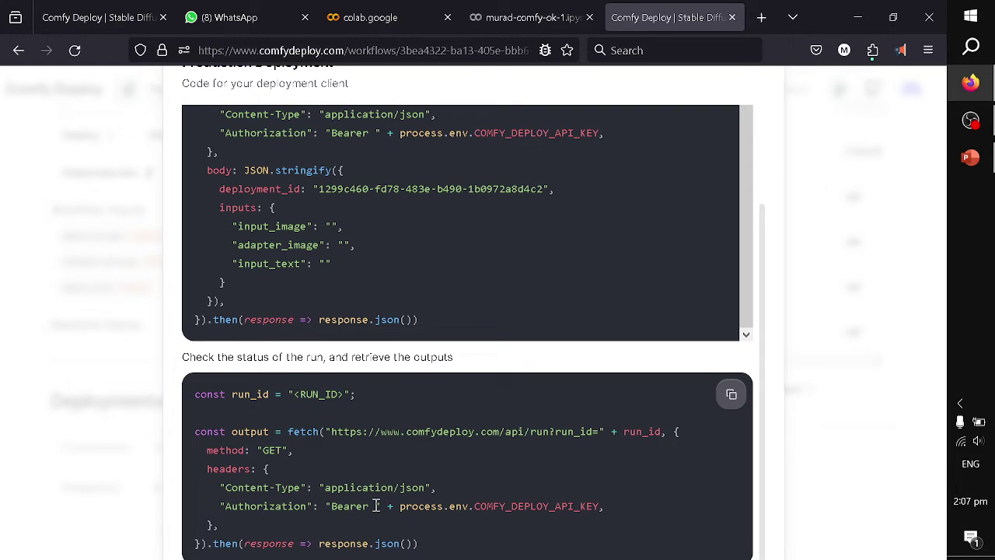
pyautogui.click(792, 459)
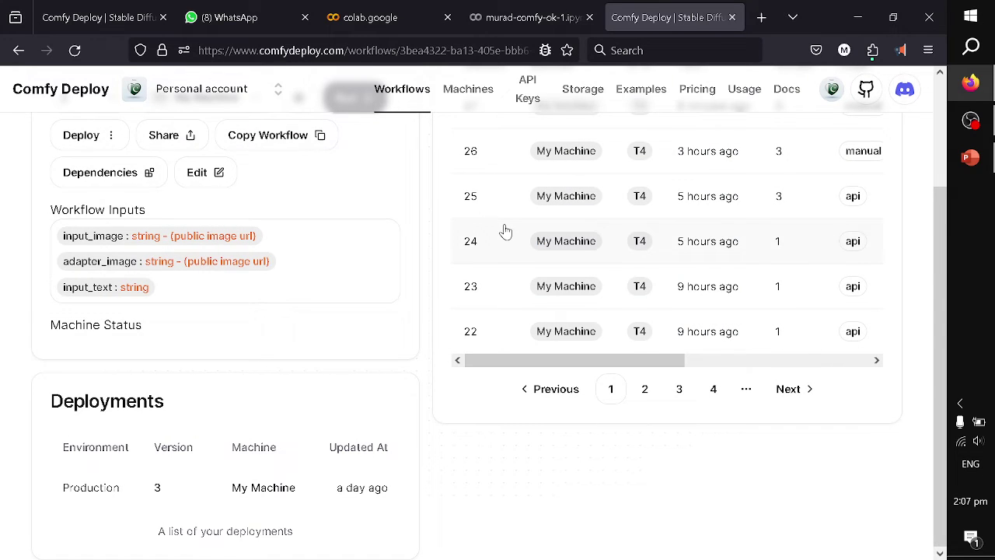
# Open run 27's outputs and scroll down to the generated ComfyUI_00001_.png kitchen image
pyautogui.scroll(2, 504, 231)
pyautogui.hscroll(3, 673, 248)
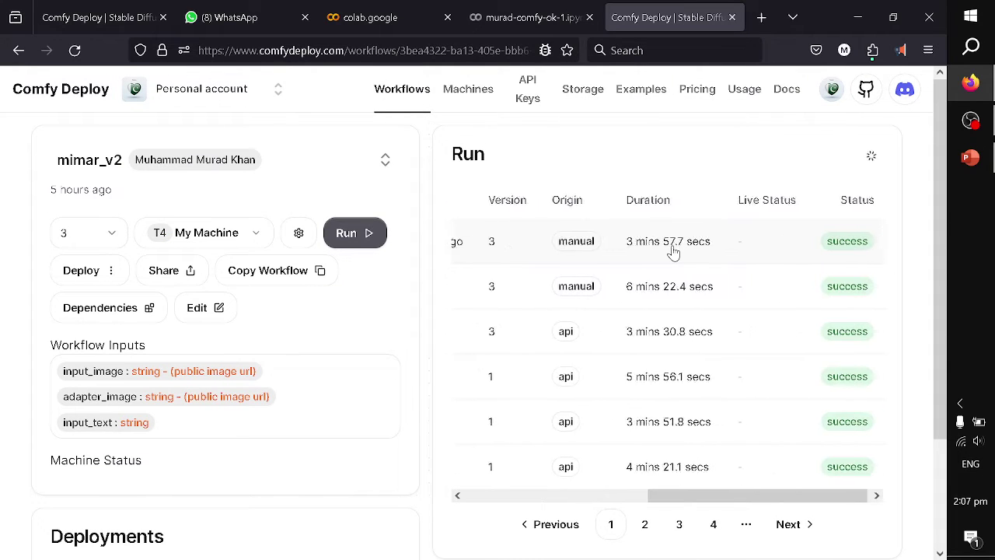
pyautogui.click(773, 251)
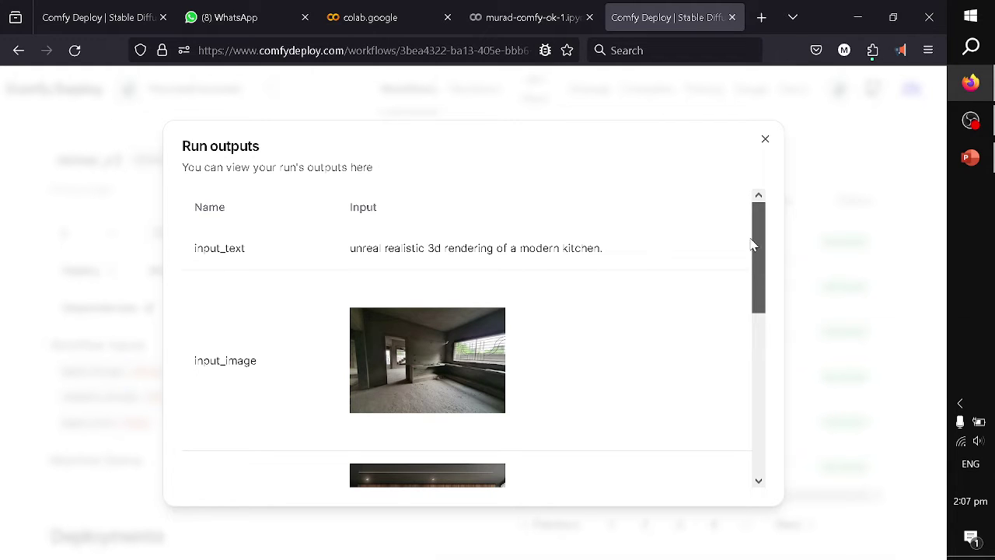
pyautogui.moveTo(760, 266); pyautogui.dragTo(764, 293)
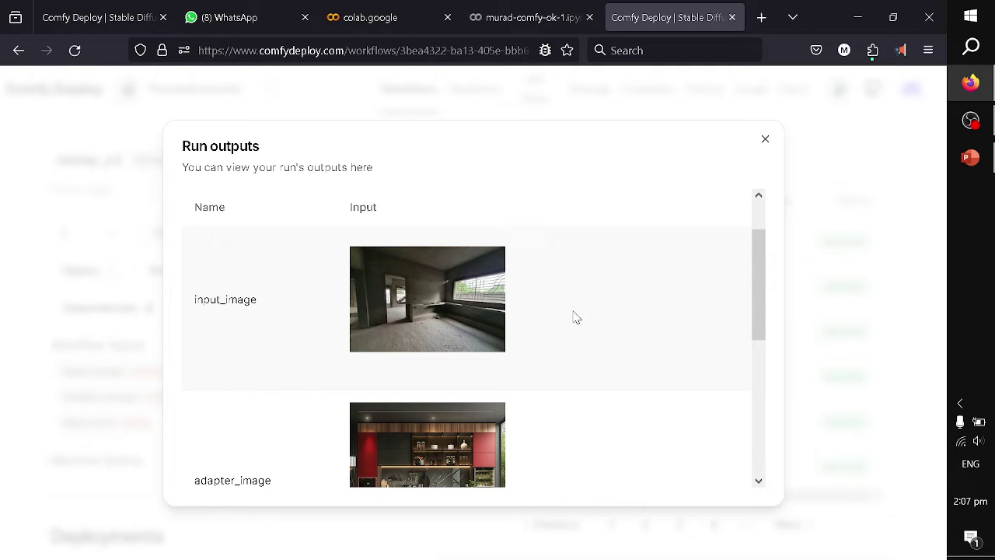
pyautogui.moveTo(752, 275); pyautogui.dragTo(762, 336)
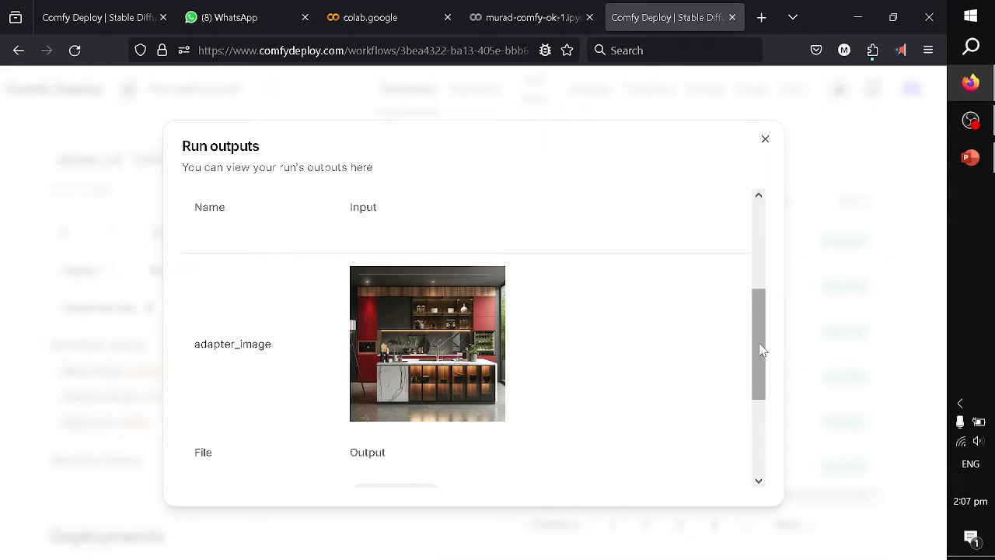
pyautogui.moveTo(762, 350); pyautogui.dragTo(774, 476)
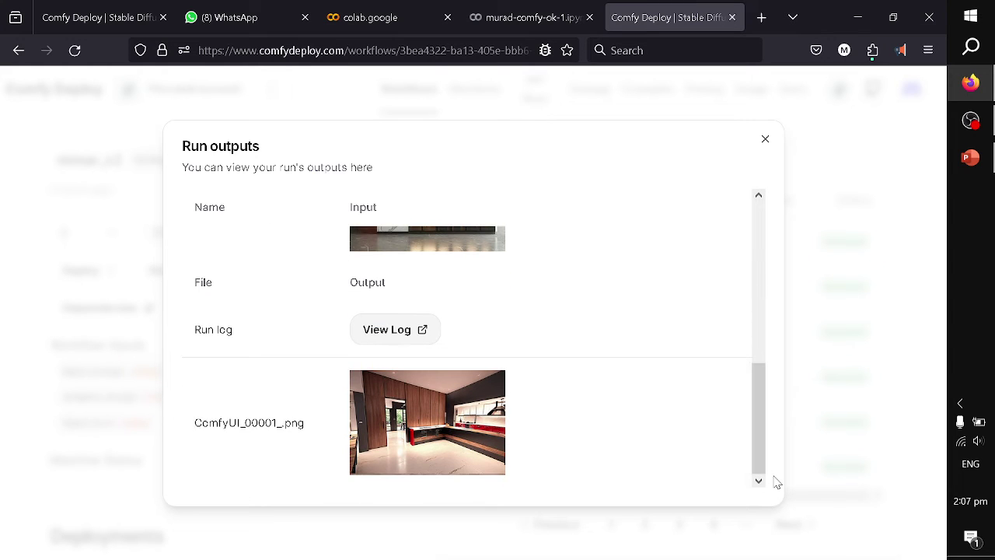
# Open the ComfyUI_00001_.png kitchen render in a new tab and view it at full size
pyautogui.rightClick(437, 418)
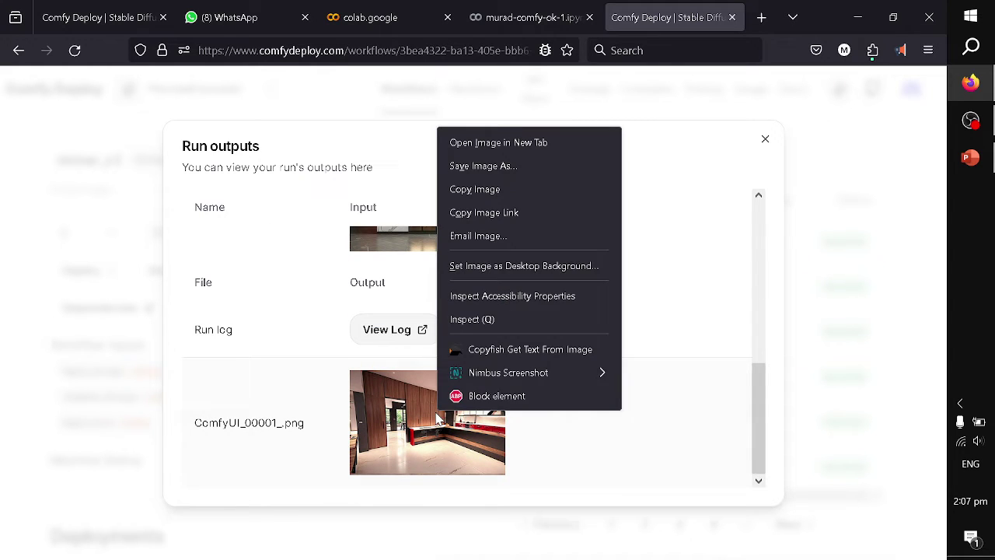
pyautogui.click(473, 143)
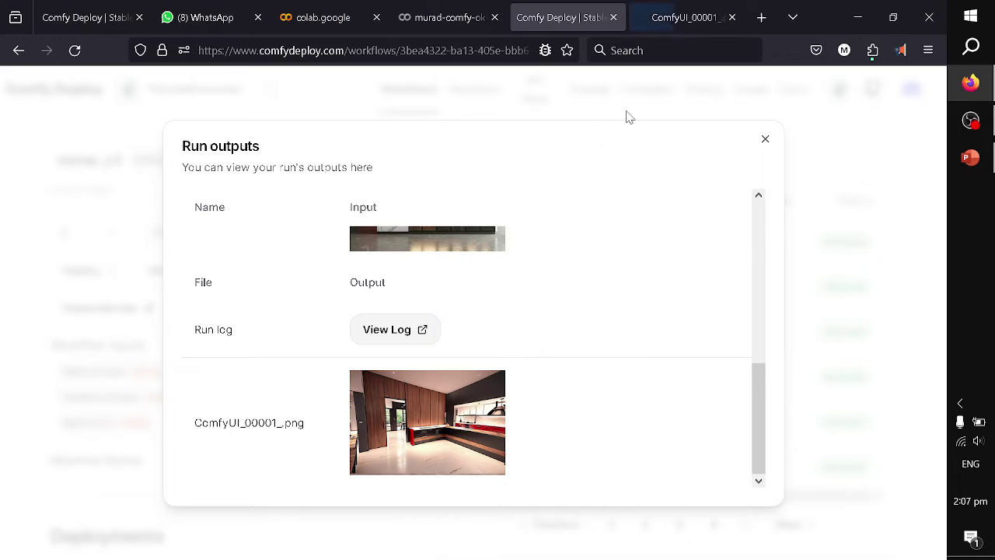
pyautogui.click(662, 8)
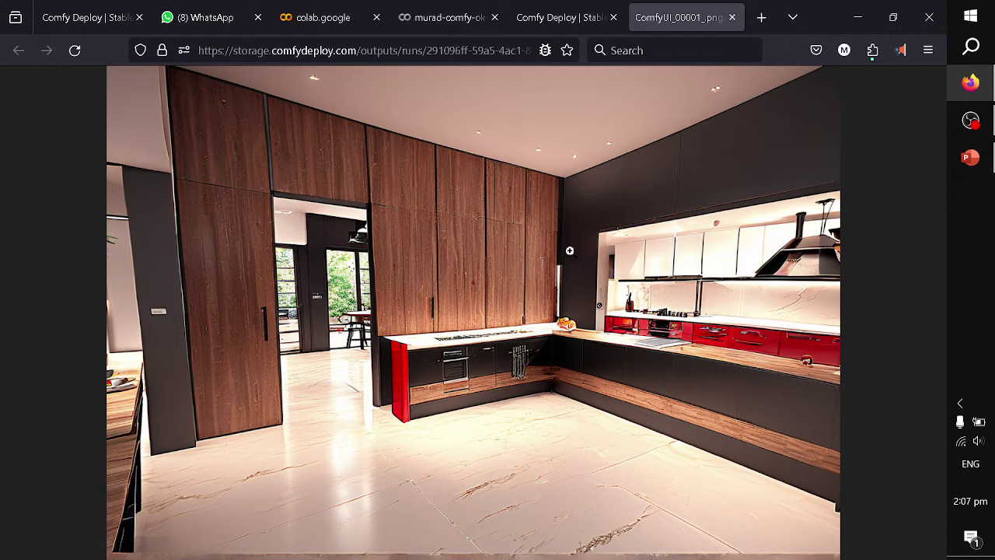
# Return to the mimar_v2 tab, close Run outputs, and scroll the run history table
pyautogui.click(429, 25)
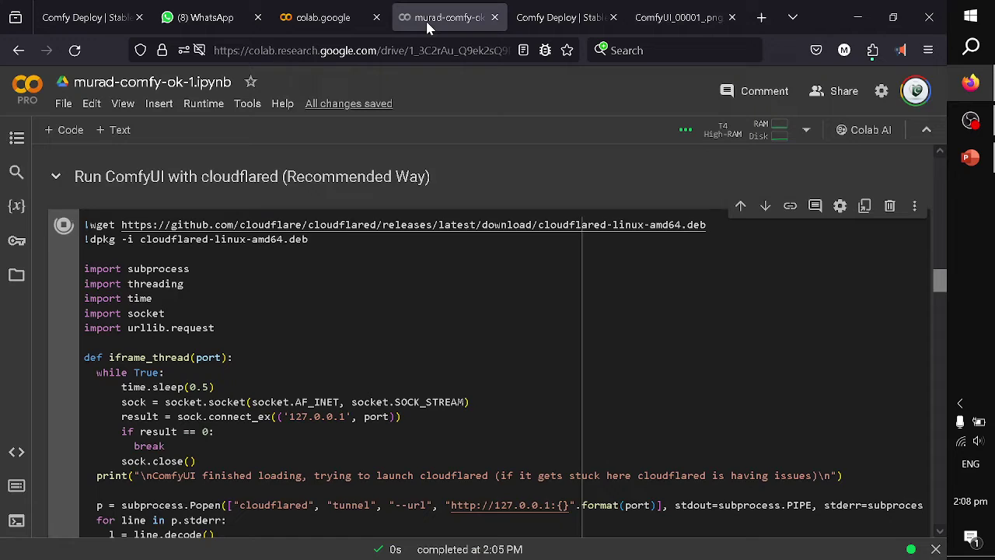
pyautogui.click(528, 23)
pyautogui.click(765, 140)
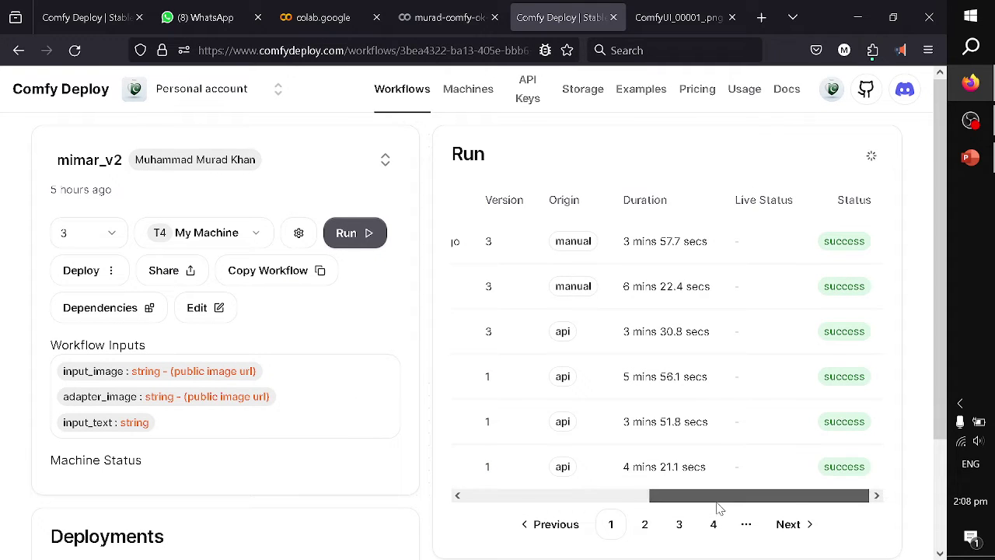
pyautogui.moveTo(715, 497); pyautogui.dragTo(734, 457)
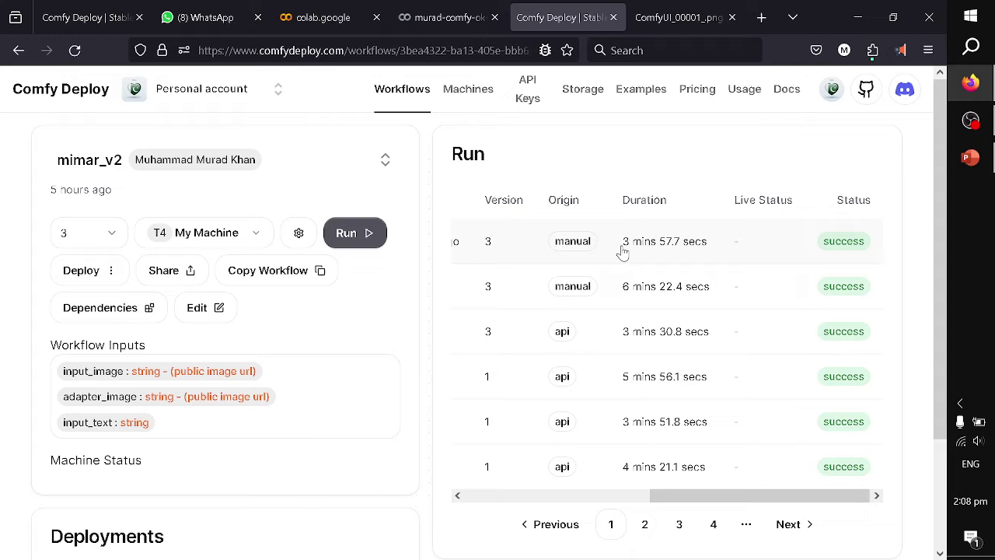
# View the Usage page, then scroll through the pricing plan cards and feature comparison table
pyautogui.click(741, 92)
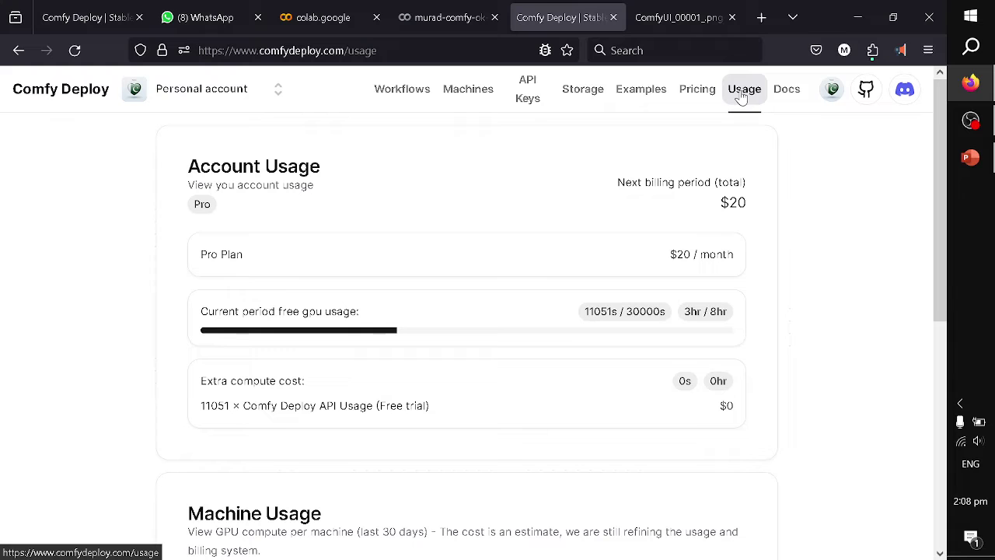
pyautogui.click(697, 92)
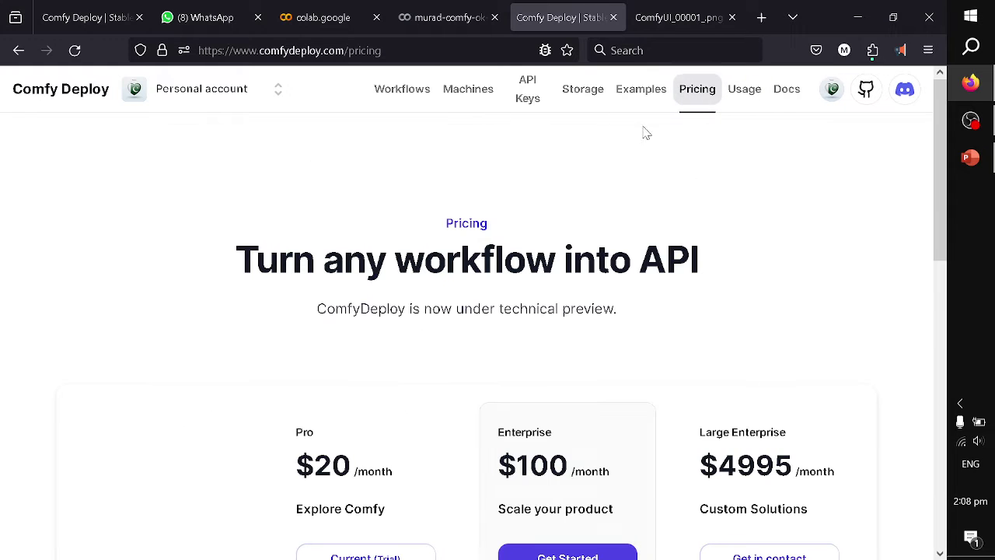
pyautogui.scroll(-3, 484, 340)
pyautogui.scroll(-3, 484, 340)
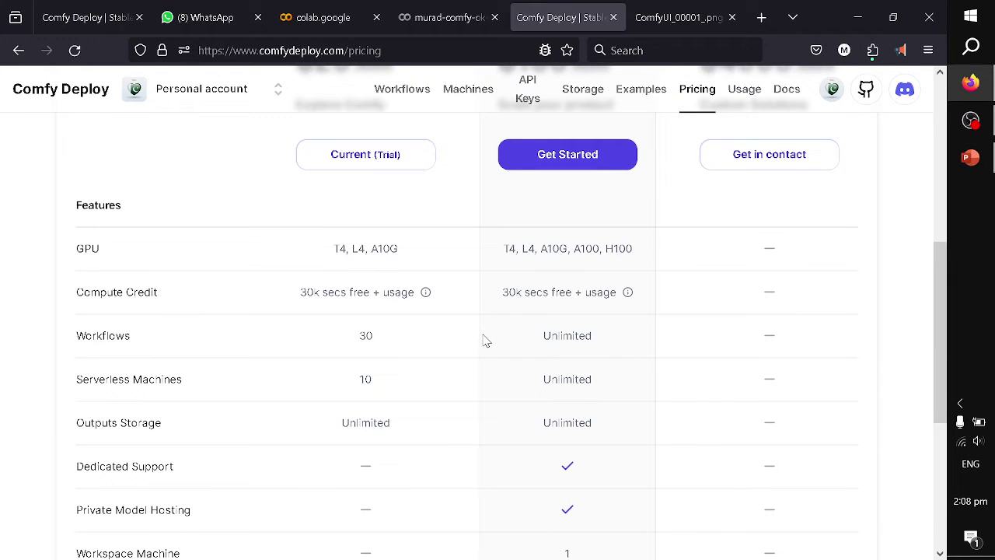
pyautogui.scroll(3, 479, 334)
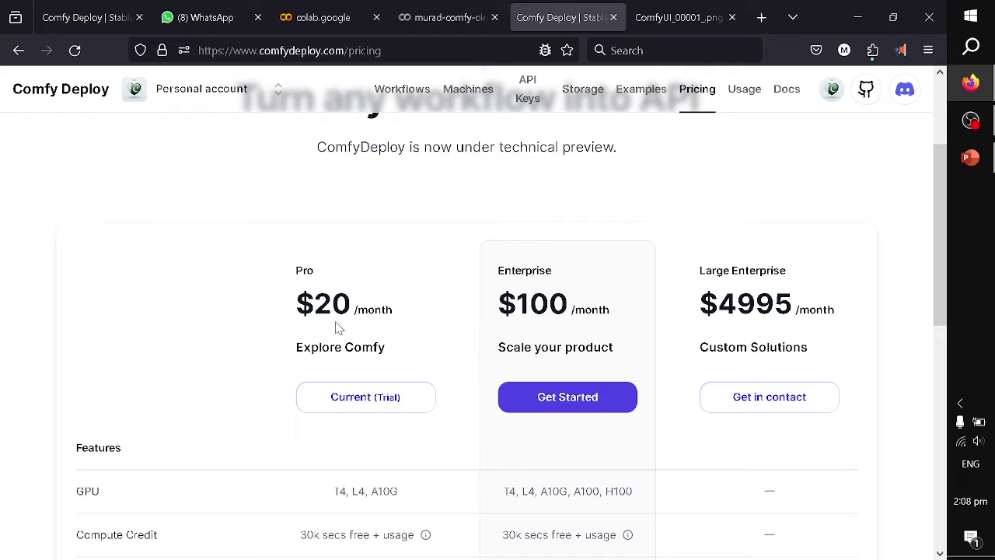
pyautogui.scroll(-5, 327, 312)
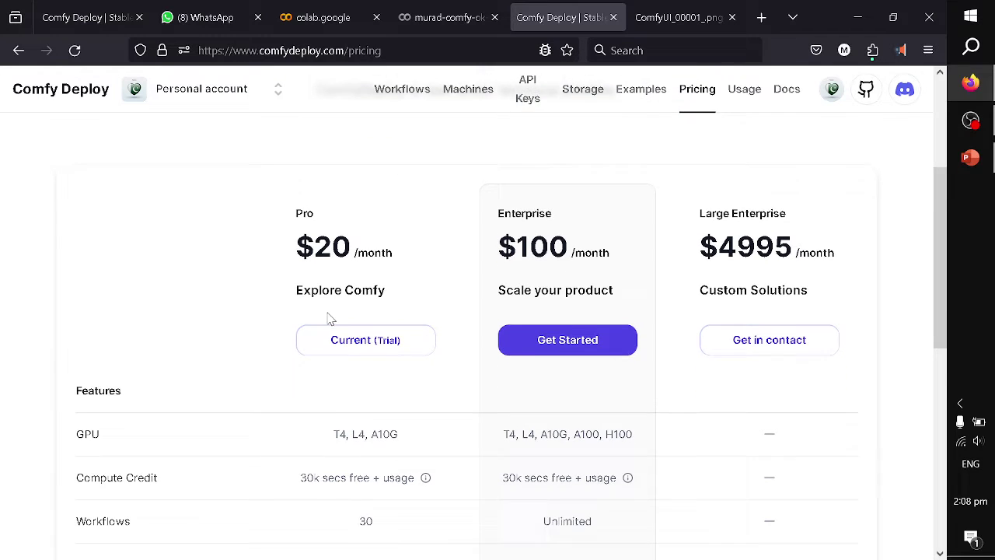
pyautogui.scroll(2, 303, 199)
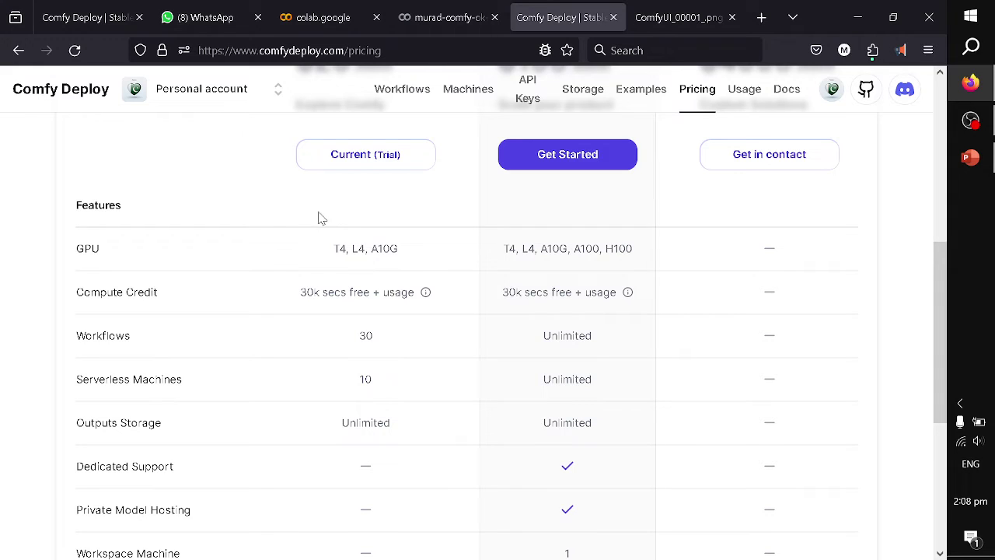
pyautogui.moveTo(429, 301)
# Switch to the Colab notebook and scroll the cell output down to the trycloudflare URL
pyautogui.click(463, 19)
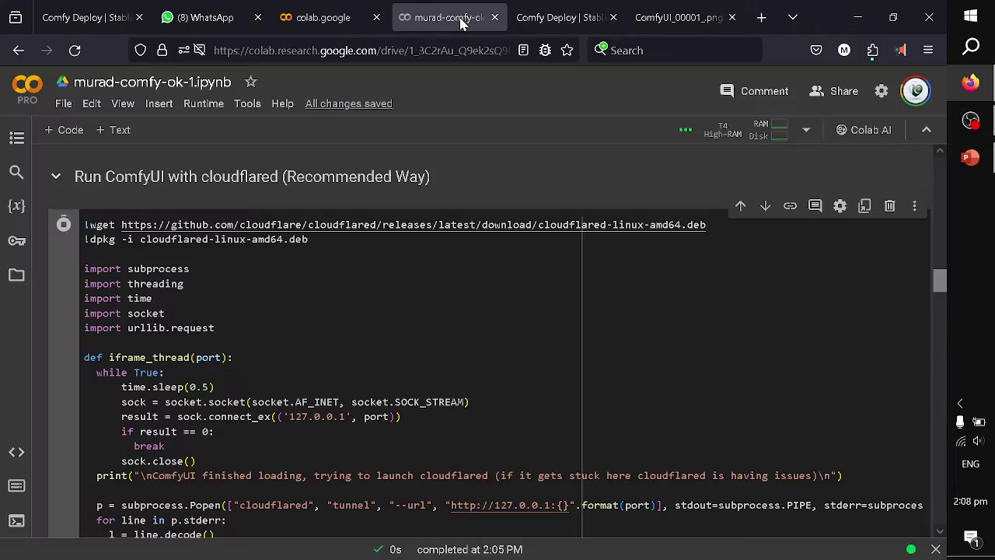
pyautogui.scroll(-10, 493, 241)
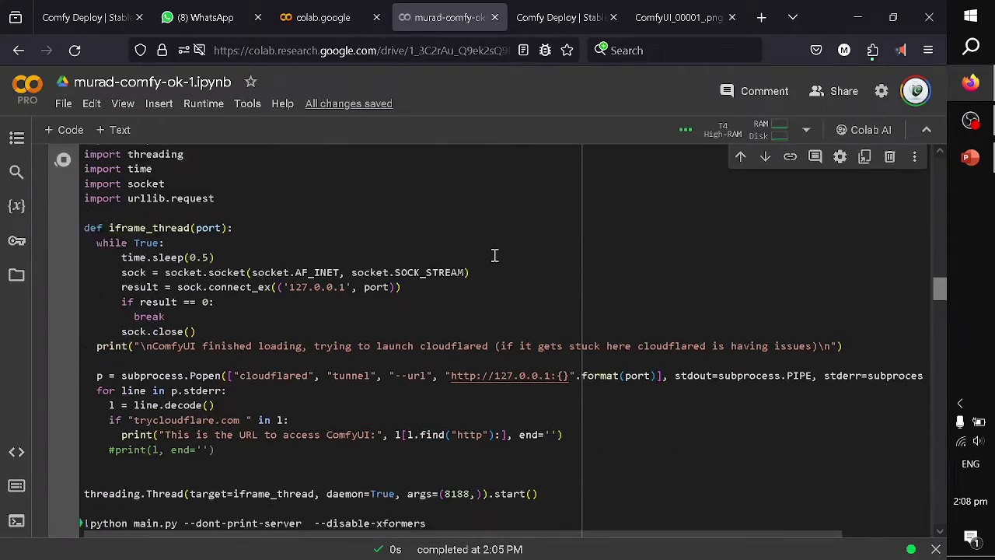
pyautogui.scroll(-8, 493, 253)
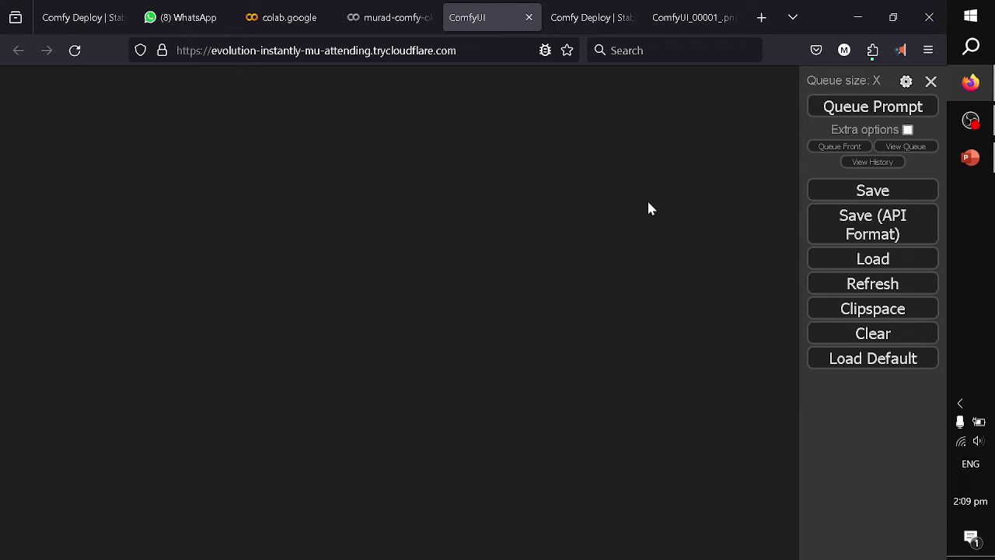
# Open Comfy Deploy's Storage list and select the first checkpoint model's name
pyautogui.click(564, 20)
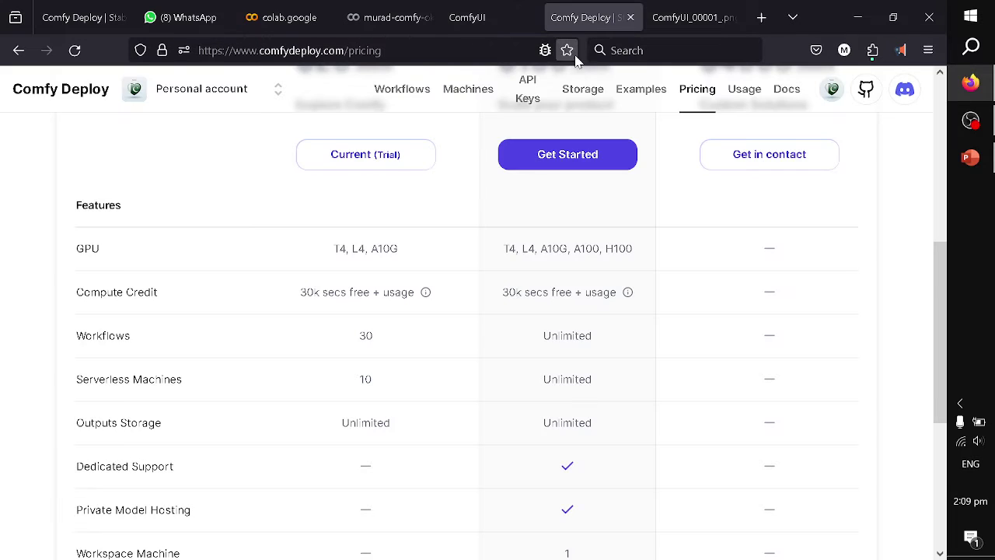
pyautogui.click(592, 93)
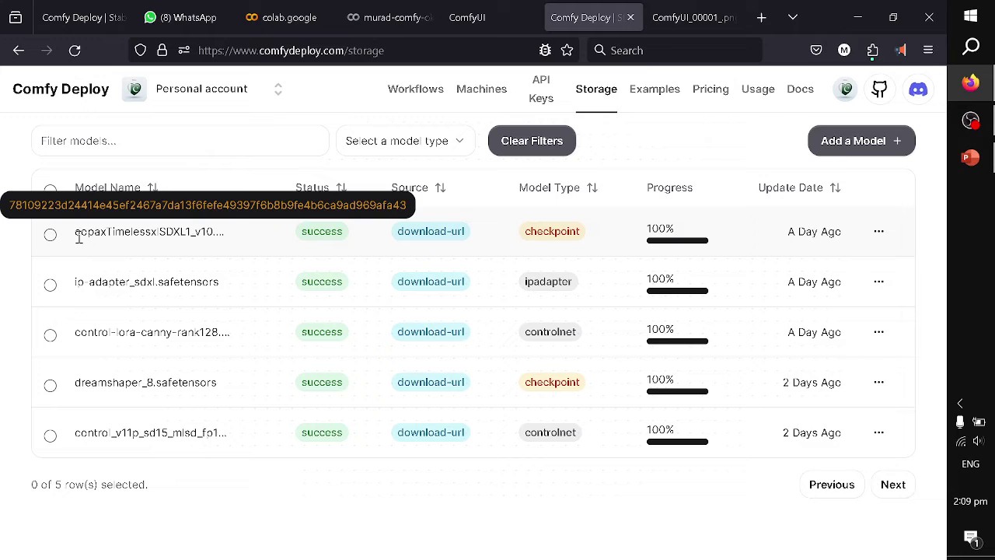
pyautogui.moveTo(77, 233); pyautogui.dragTo(215, 233)
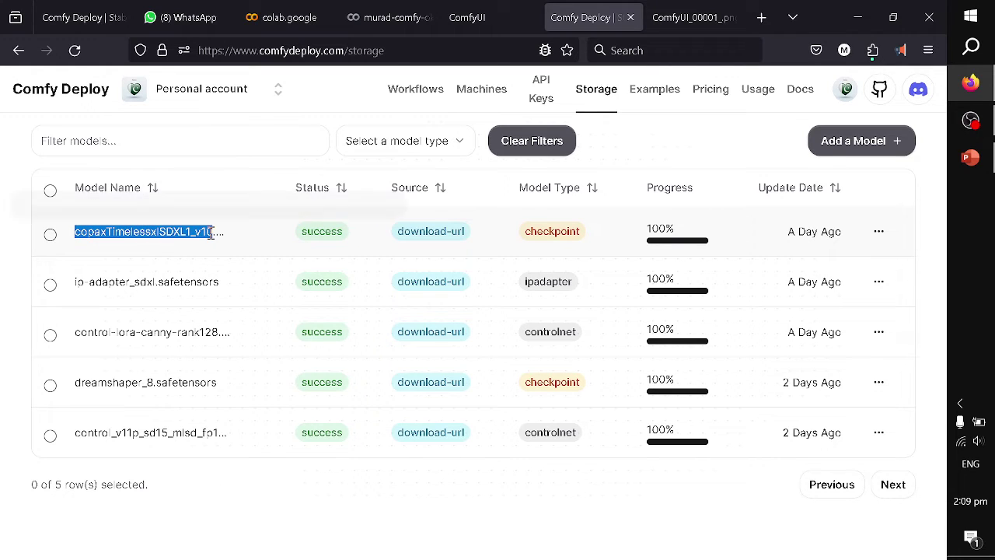
# Set Load Checkpoint's ckpt_name to copaxTimelessxlSDXL1_v10.safetensors and queue the prompt
pyautogui.click(469, 25)
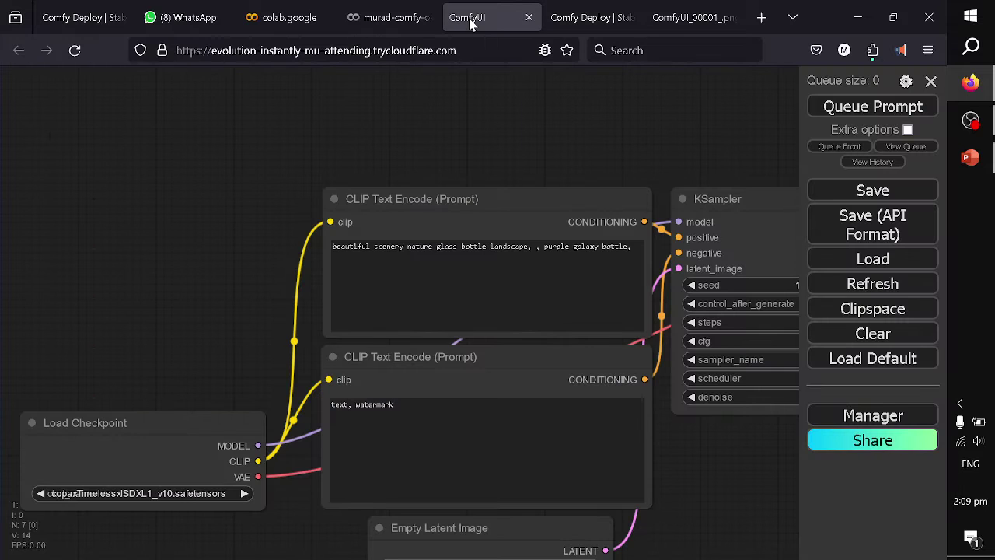
pyautogui.moveTo(269, 353); pyautogui.dragTo(249, 277)
pyautogui.click(194, 395)
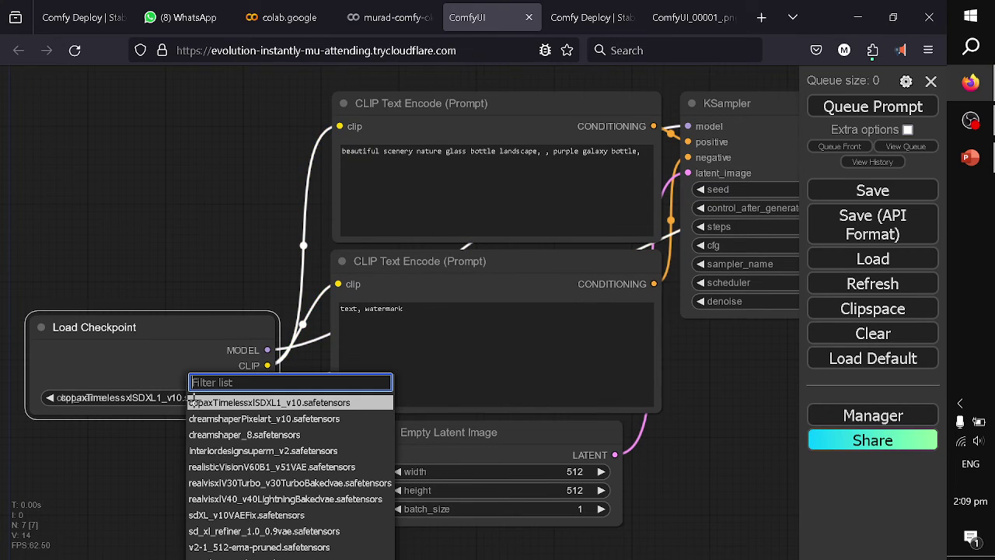
pyautogui.click(200, 407)
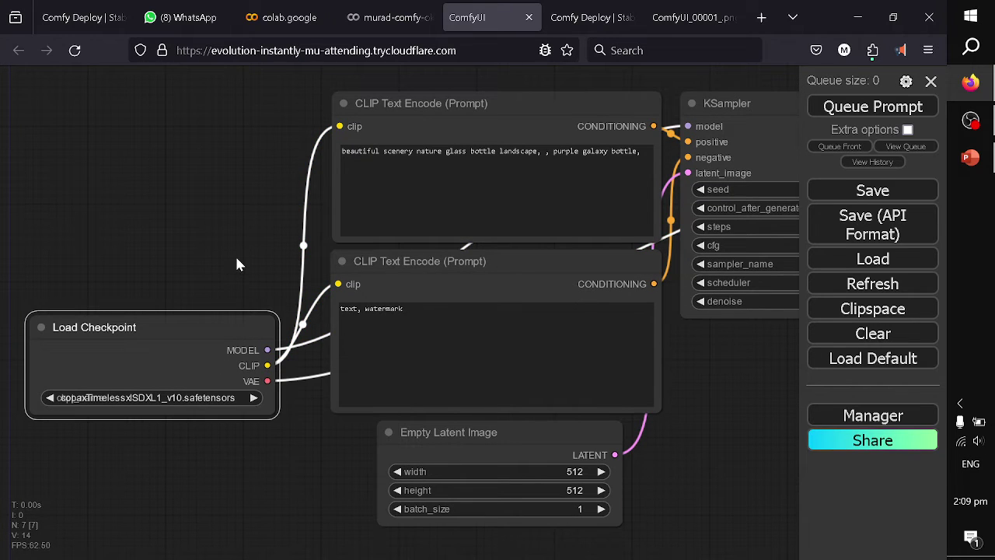
pyautogui.moveTo(235, 254); pyautogui.dragTo(76, 291)
pyautogui.moveTo(522, 400); pyautogui.dragTo(271, 418)
pyautogui.moveTo(469, 425); pyautogui.dragTo(360, 440)
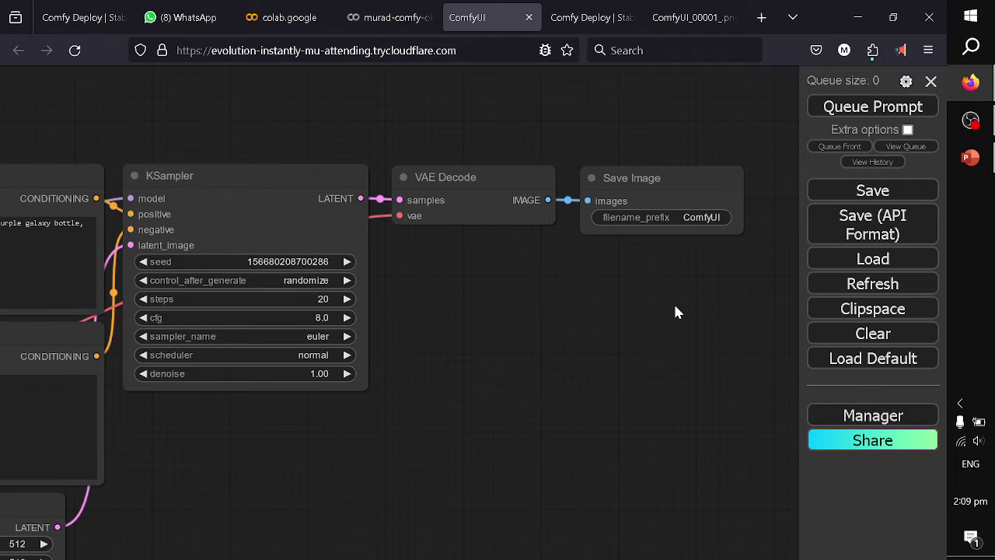
pyautogui.click(824, 111)
# Pan the canvas to review the prompt, Load Checkpoint, VAE Decode and Save Image nodes
pyautogui.moveTo(417, 129); pyautogui.dragTo(544, 116)
pyautogui.moveTo(568, 339); pyautogui.dragTo(673, 366)
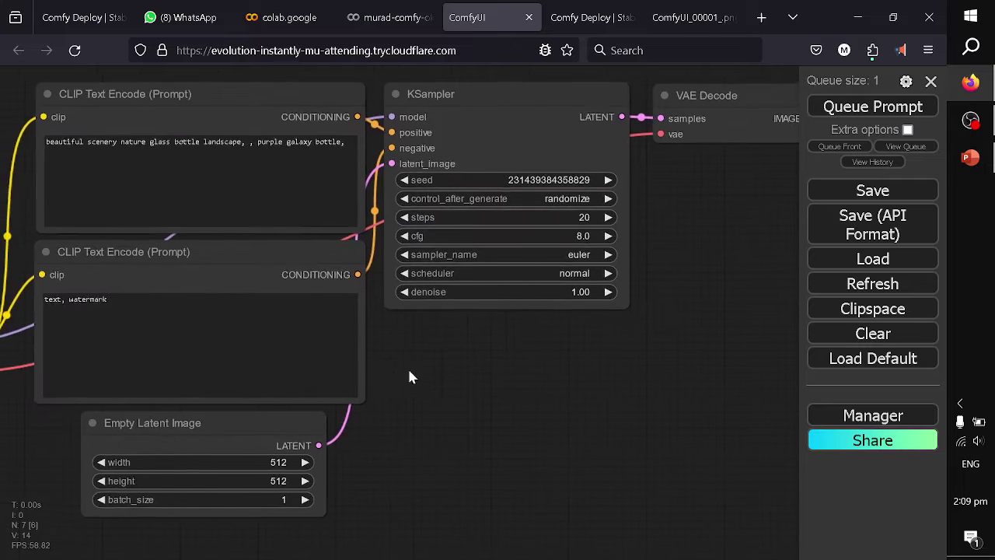
pyautogui.moveTo(409, 370); pyautogui.dragTo(544, 376)
pyautogui.moveTo(108, 287); pyautogui.dragTo(188, 285)
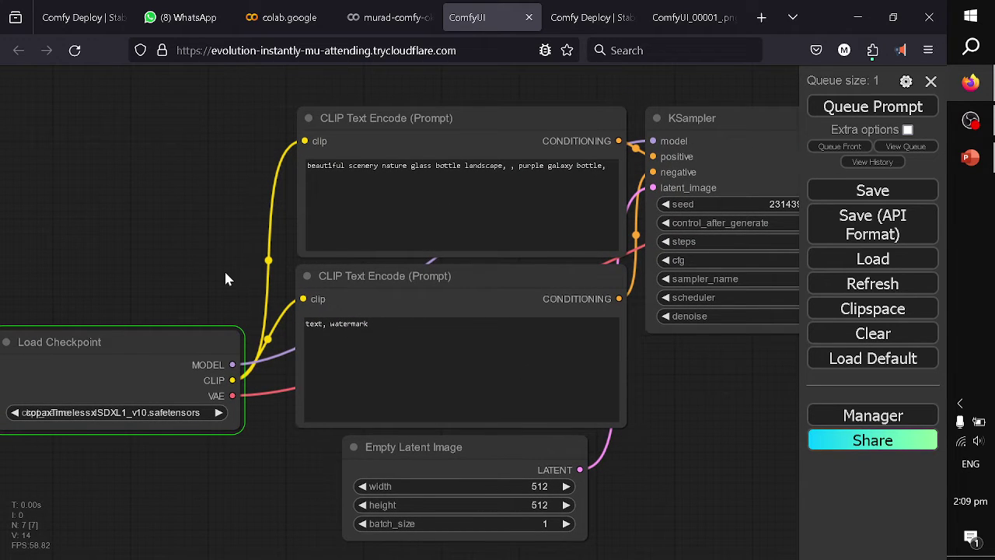
pyautogui.scroll(-3, 225, 278)
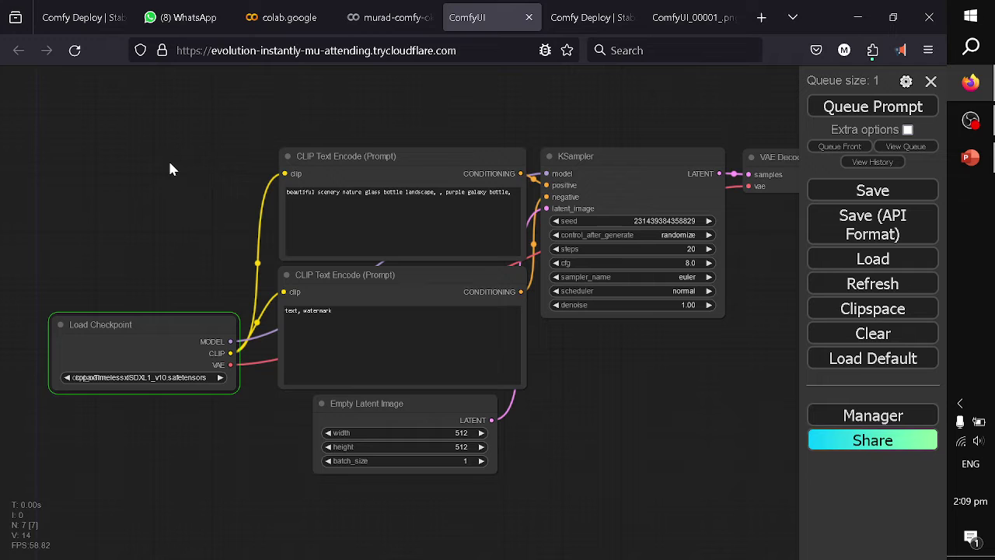
pyautogui.moveTo(617, 329); pyautogui.dragTo(406, 325)
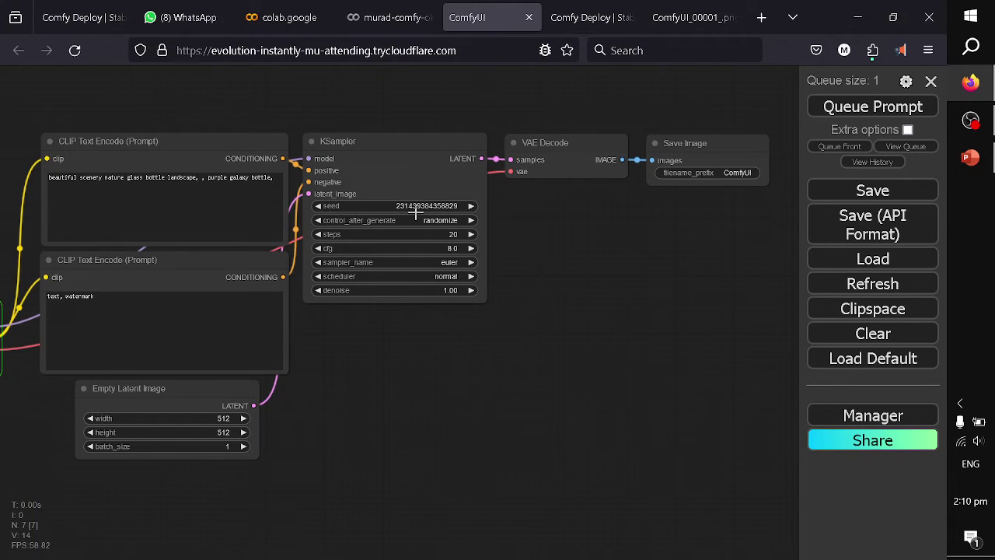
# Advance PowerPoint to slide 4, 'HOW DOES IT WORK ?', then go back to ComfyUI in Firefox
pyautogui.hotkey('alt', 'Tab')
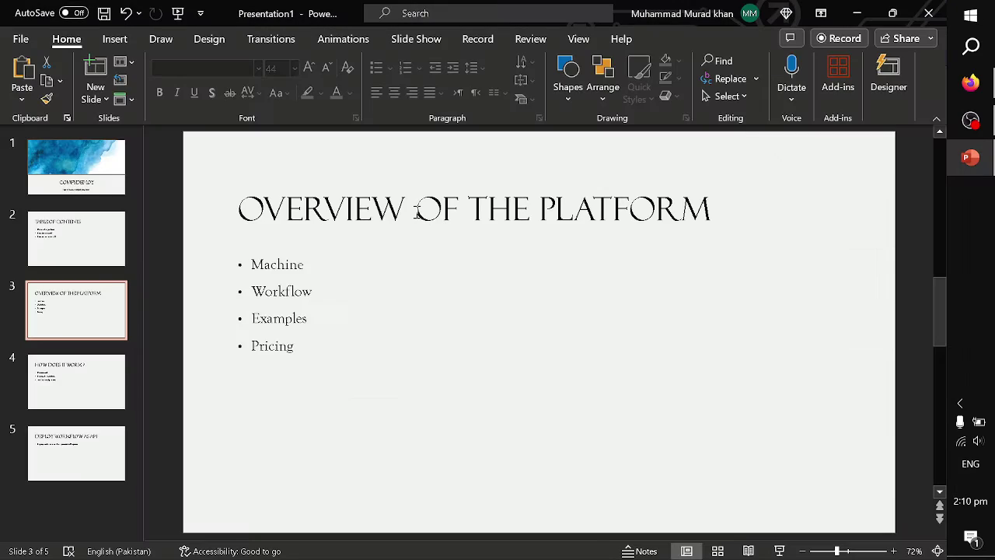
pyautogui.click(96, 399)
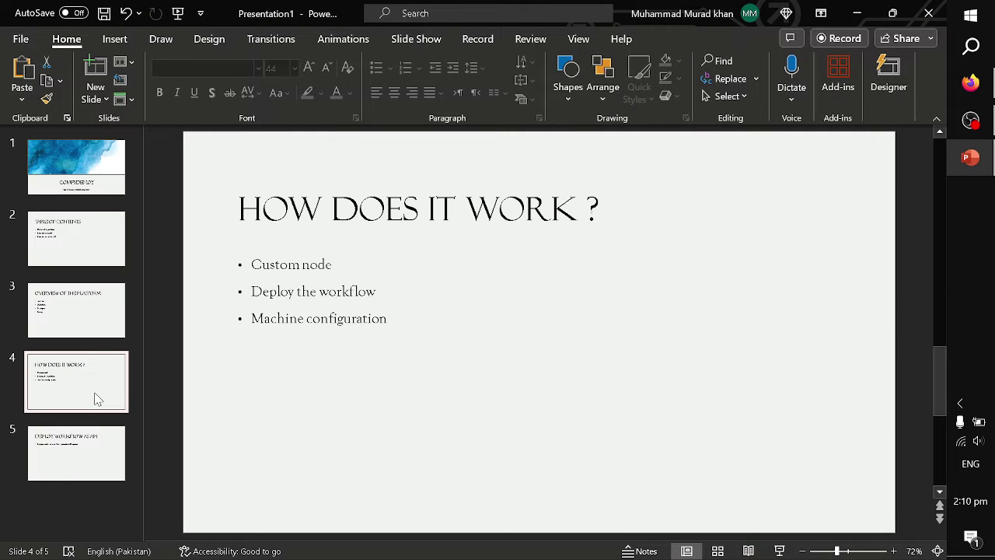
pyautogui.hotkey('alt', 'Tab')
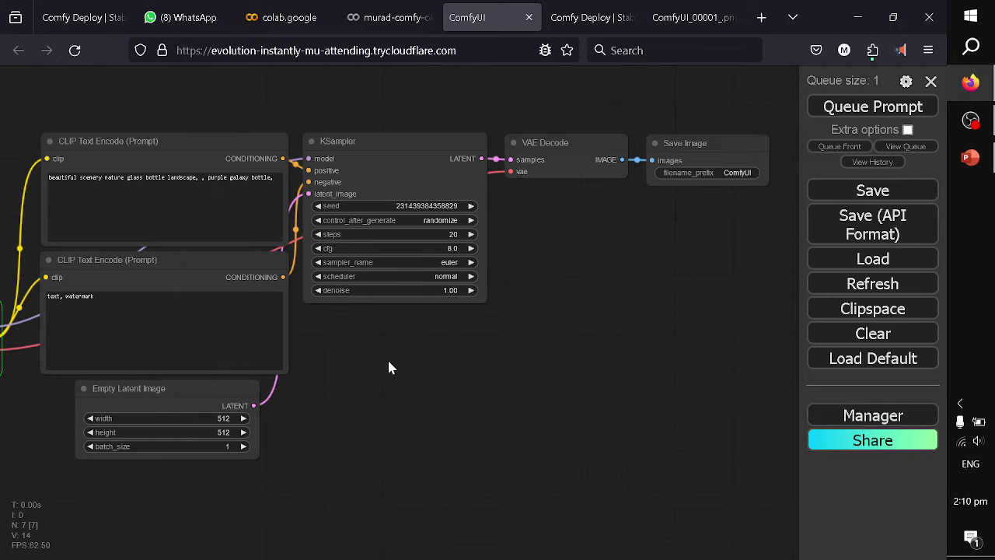
pyautogui.click(826, 414)
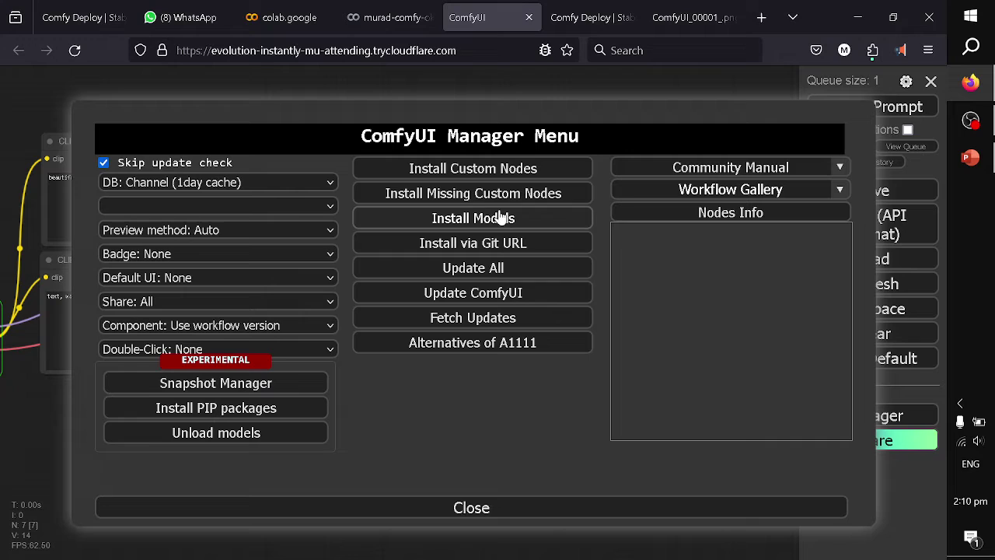
pyautogui.click(433, 167)
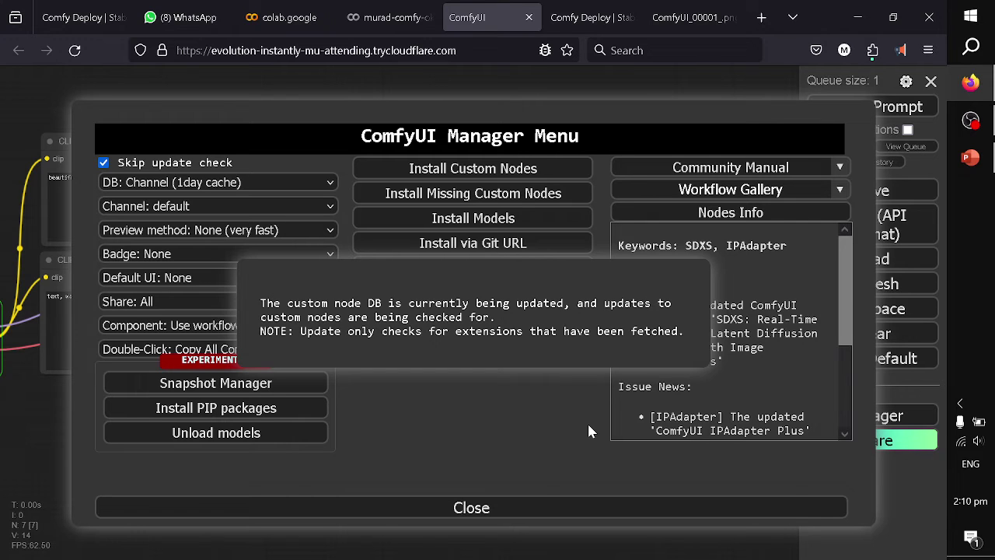
pyautogui.click(382, 17)
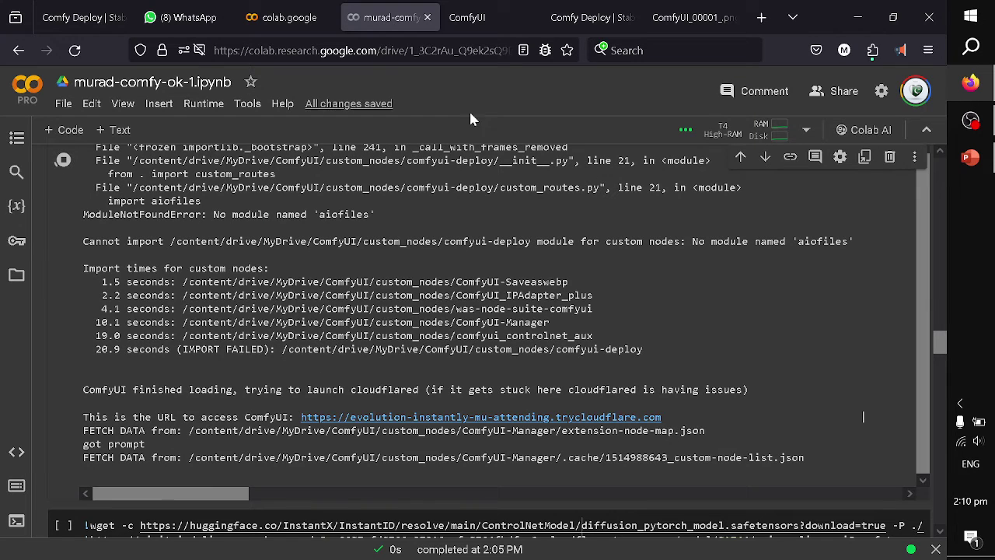
pyautogui.click(488, 23)
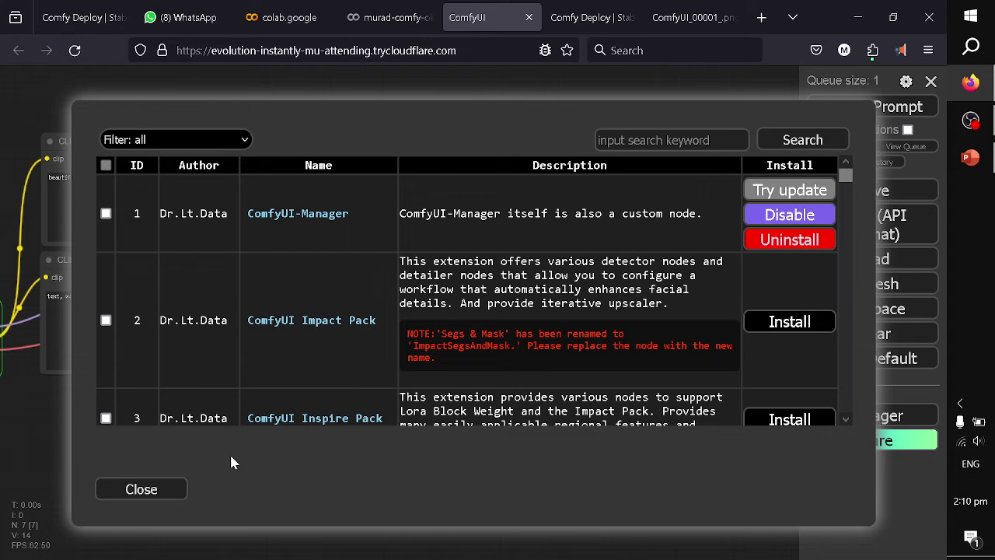
pyautogui.click(128, 488)
pyautogui.click(370, 511)
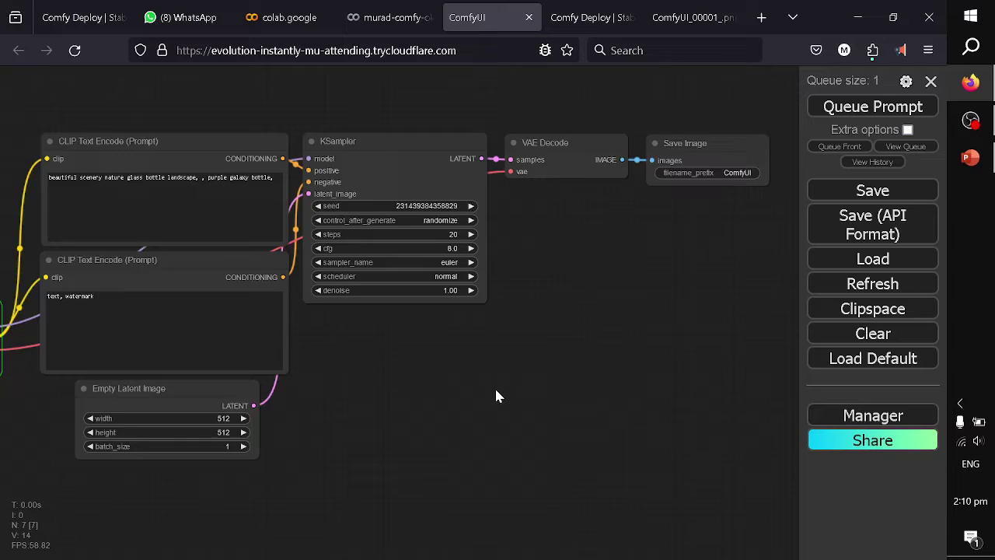
# Zoom out and re-center the ComfyUI graph while the queued prompt renders the purple galaxy bottle images
pyautogui.scroll(-3, 498, 397)
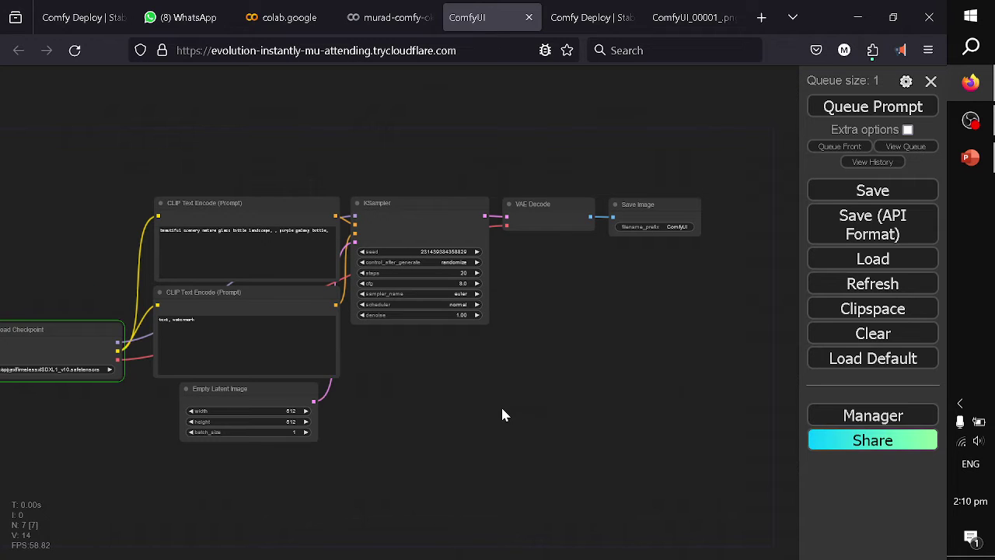
pyautogui.click(969, 122)
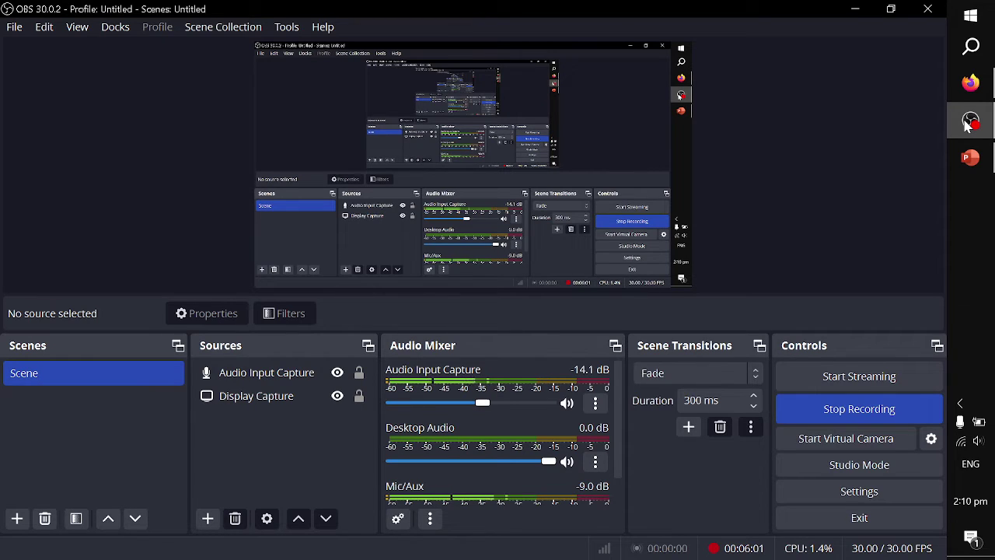
pyautogui.click(969, 122)
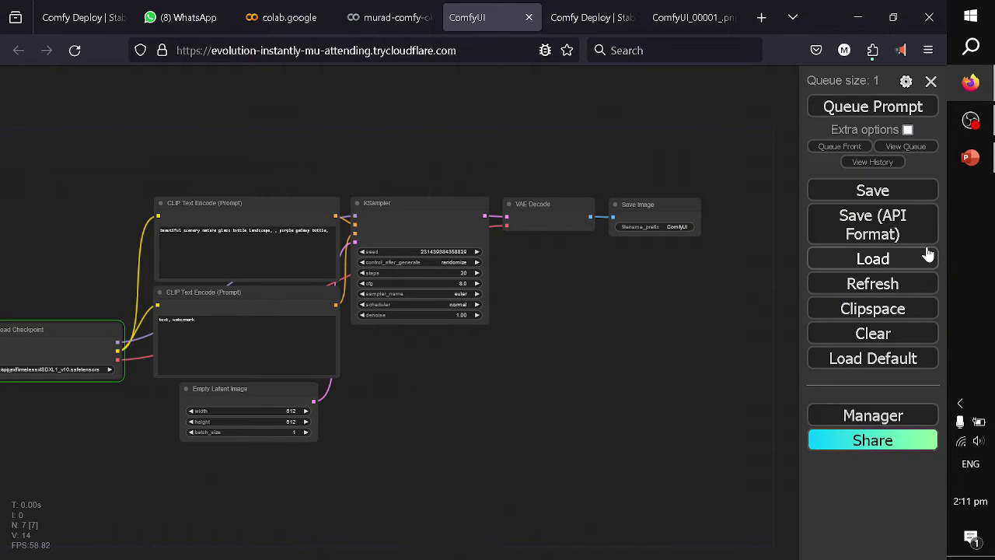
pyautogui.click(971, 122)
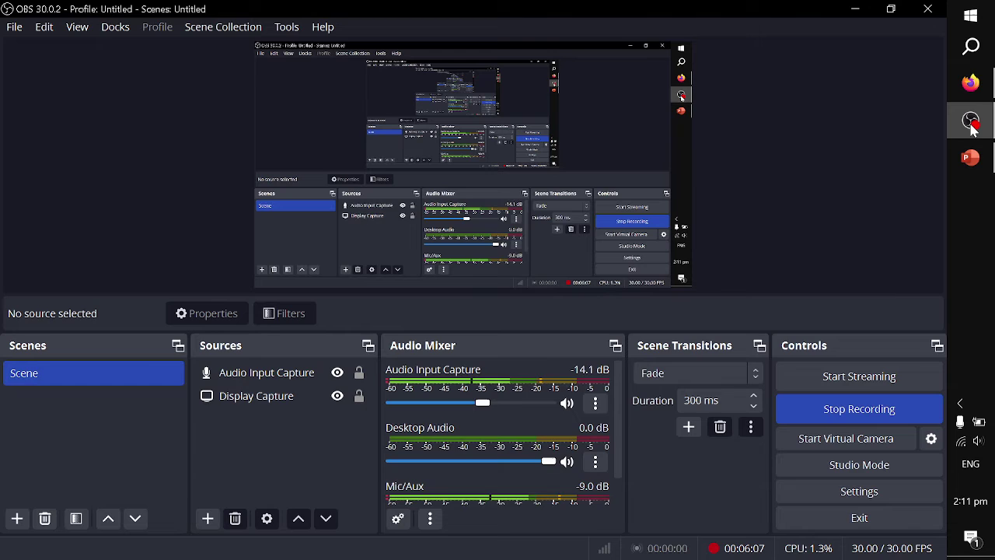
pyautogui.click(971, 122)
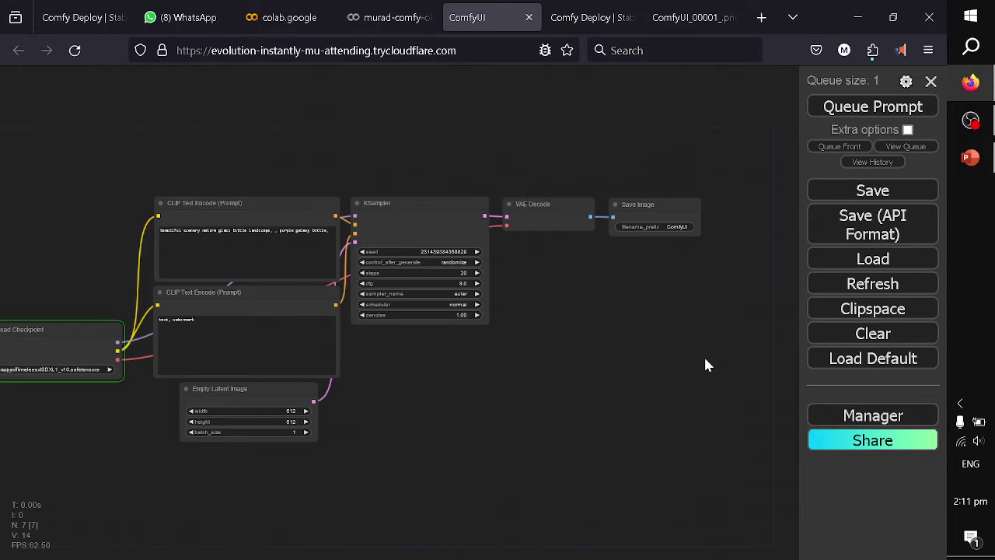
pyautogui.moveTo(443, 470); pyautogui.dragTo(519, 435)
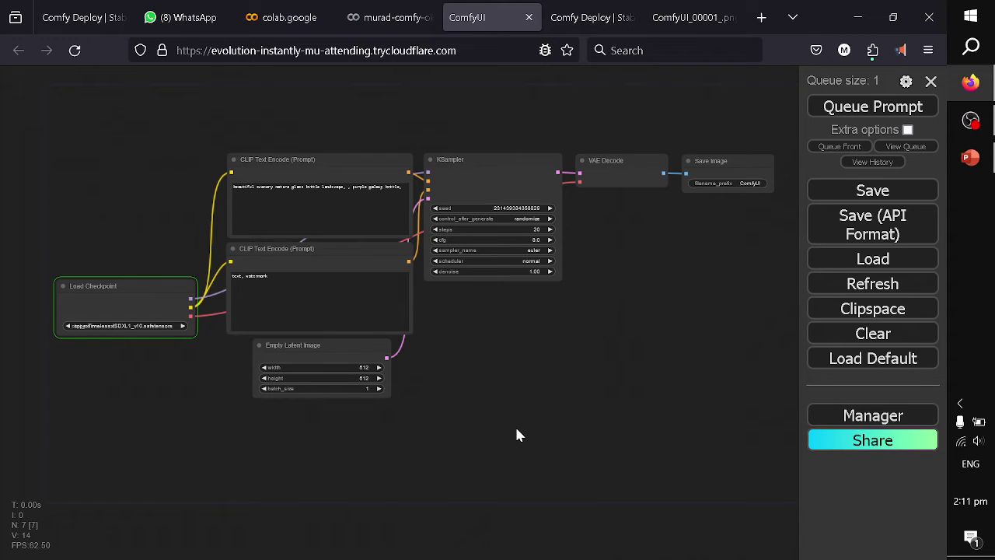
pyautogui.click(249, 191)
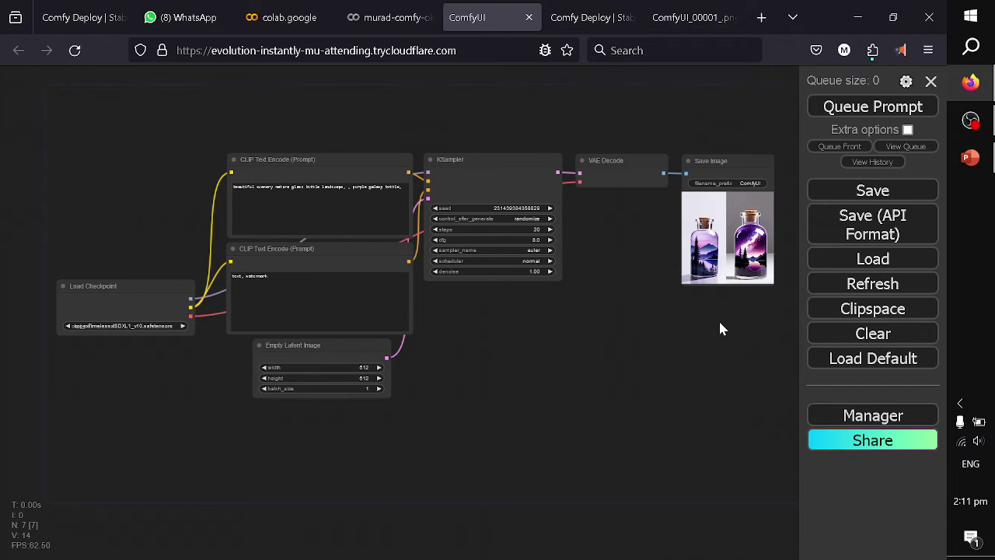
pyautogui.moveTo(675, 335); pyautogui.dragTo(668, 346)
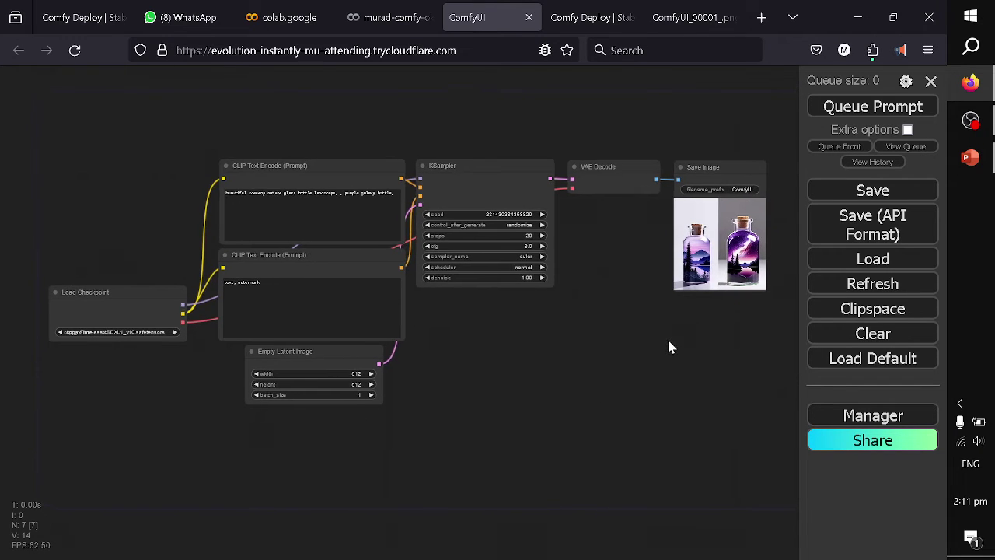
# Search ComfyUI Manager's installable custom nodes for 'deploy' and find that ComfyUI Deploy failed to import
pyautogui.click(830, 415)
pyautogui.click(517, 176)
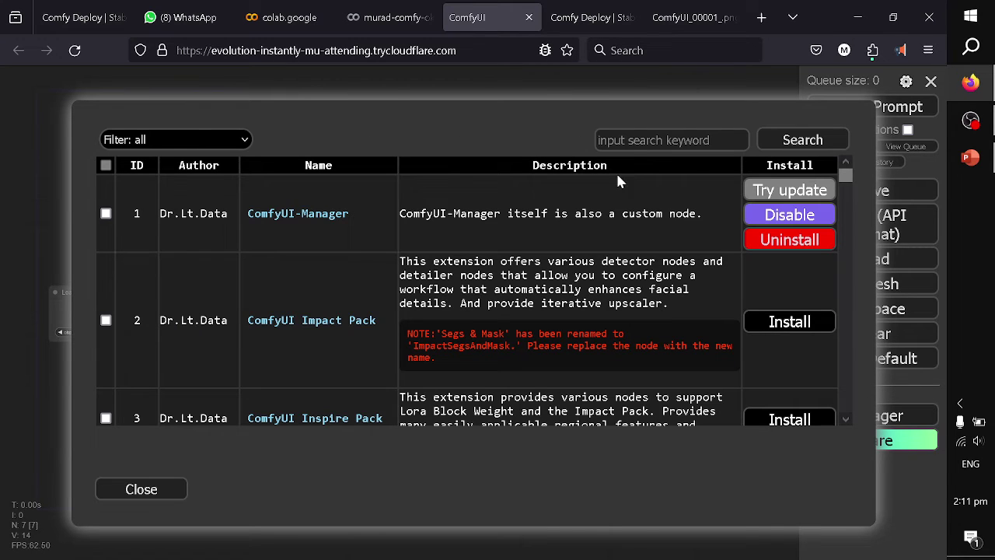
pyautogui.click(644, 141)
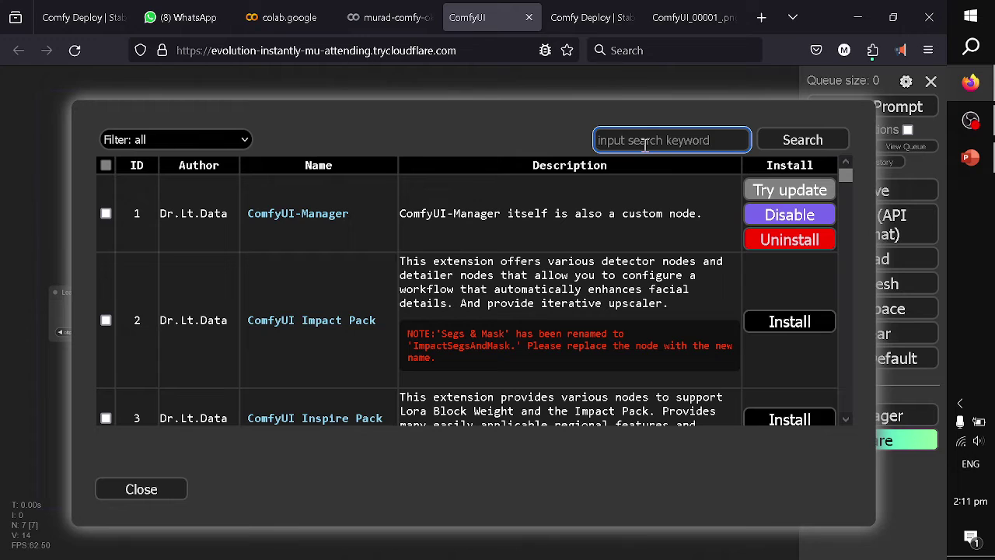
pyautogui.write('deplou')
pyautogui.press('BackSpace')
pyautogui.write('y')
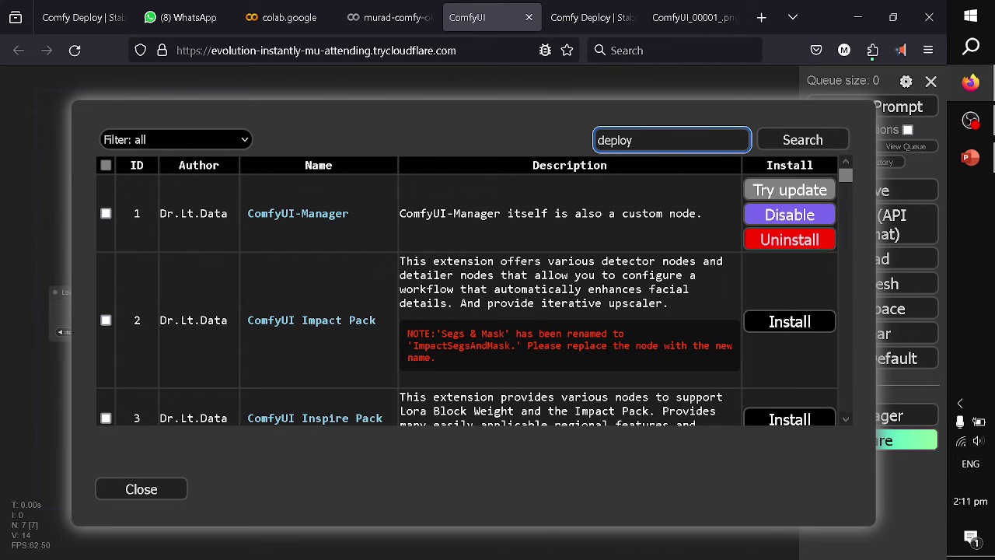
pyautogui.press('Return')
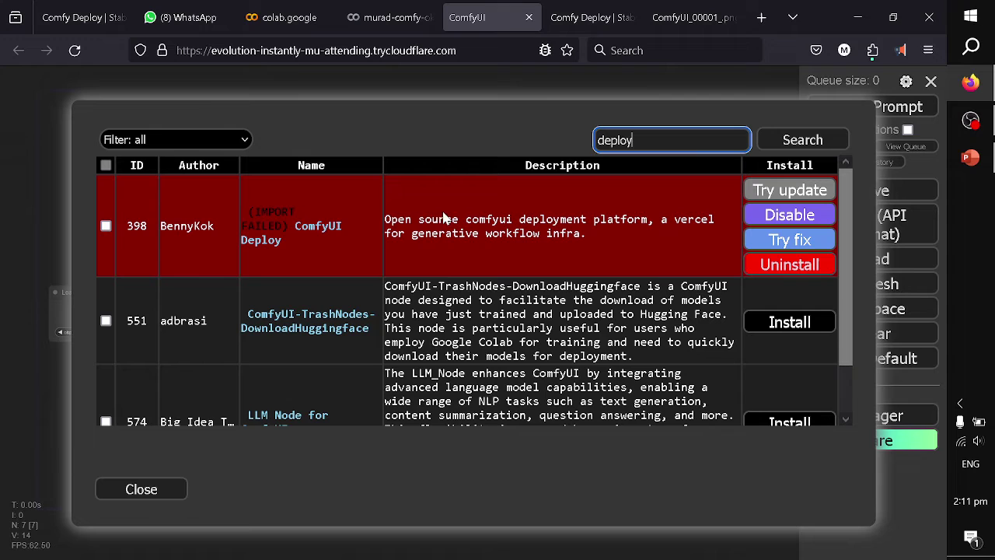
pyautogui.click(161, 496)
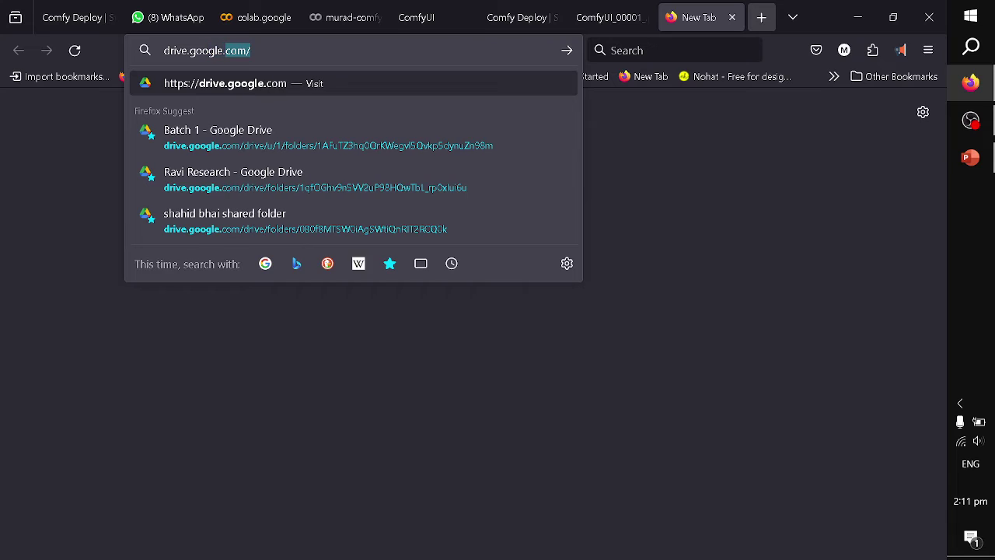
# Load drive.google.com and browse to My Drive > ComfyUI > custom_nodes
pyautogui.write('co')
pyautogui.press('Return')
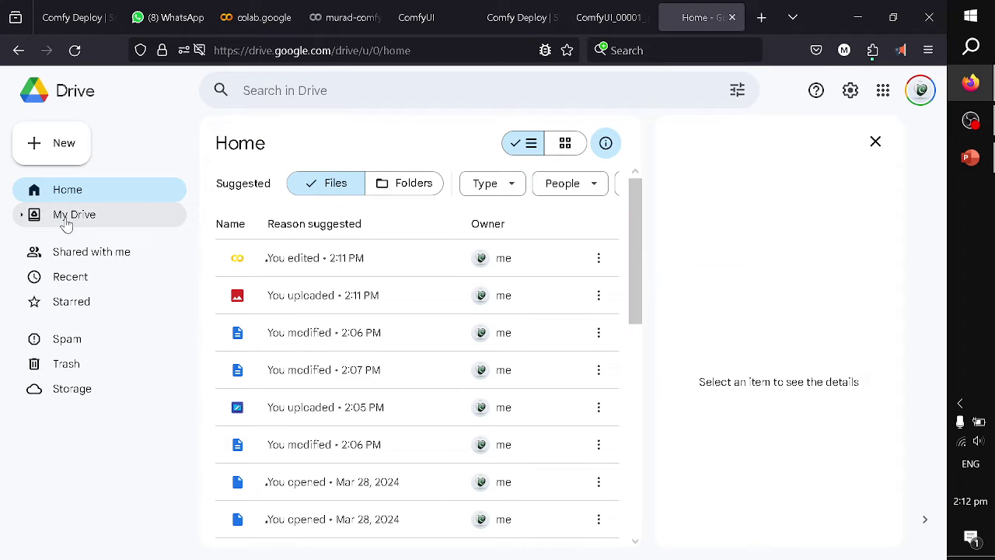
pyautogui.click(66, 216)
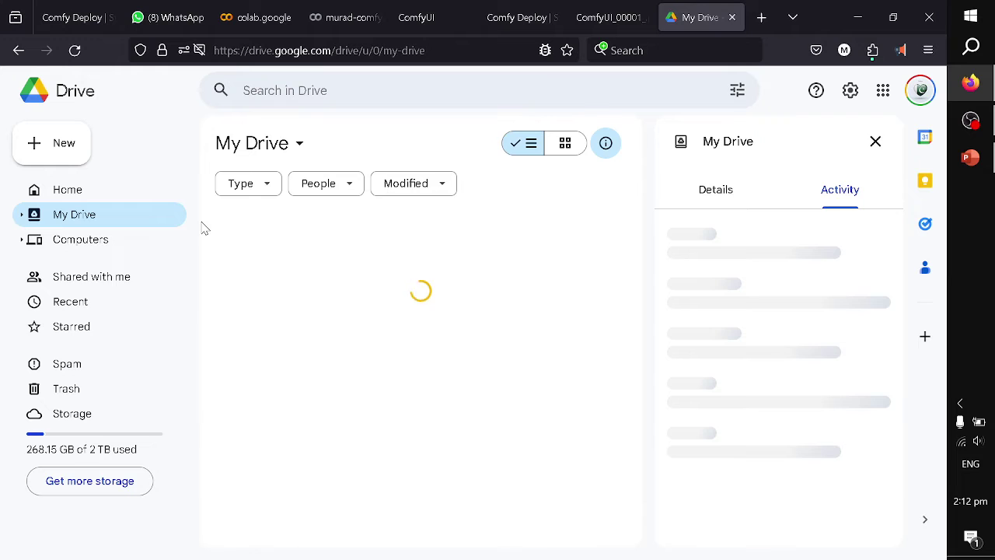
pyautogui.scroll(-2, 258, 424)
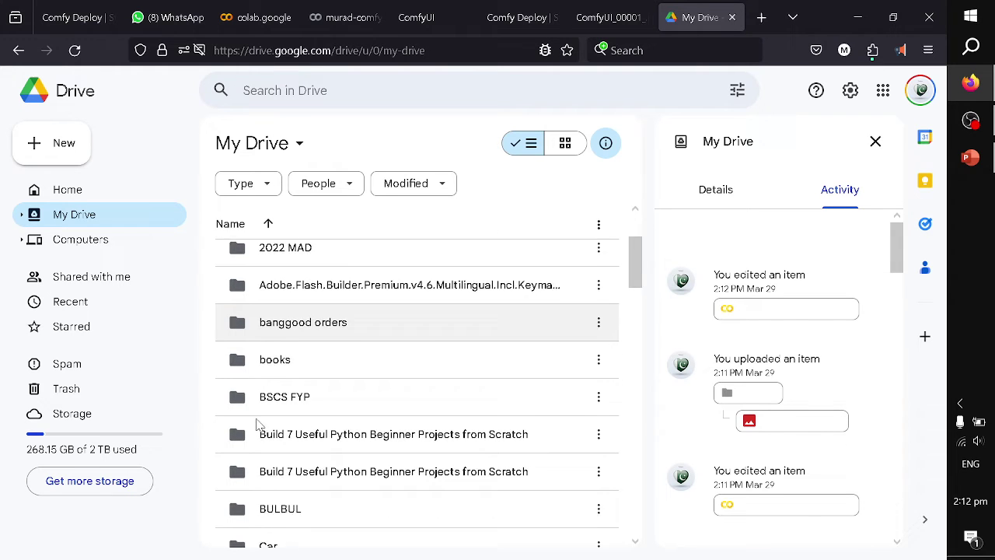
pyautogui.scroll(-2, 258, 423)
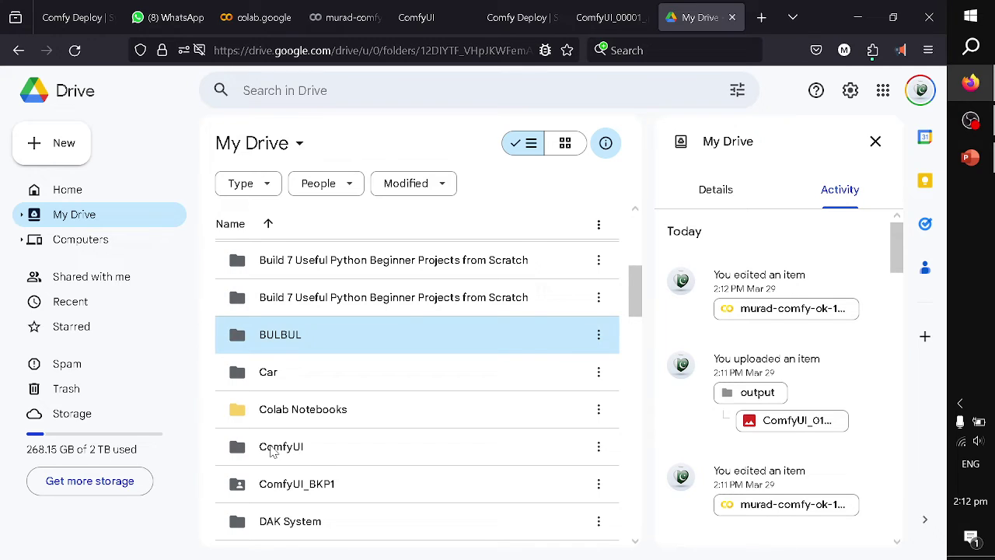
pyautogui.doubleClick(272, 449)
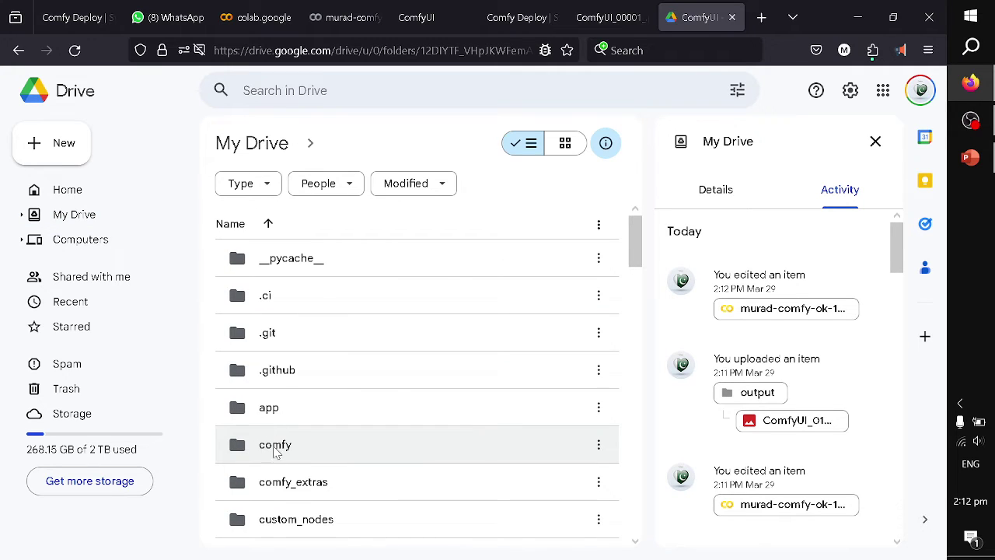
pyautogui.doubleClick(293, 521)
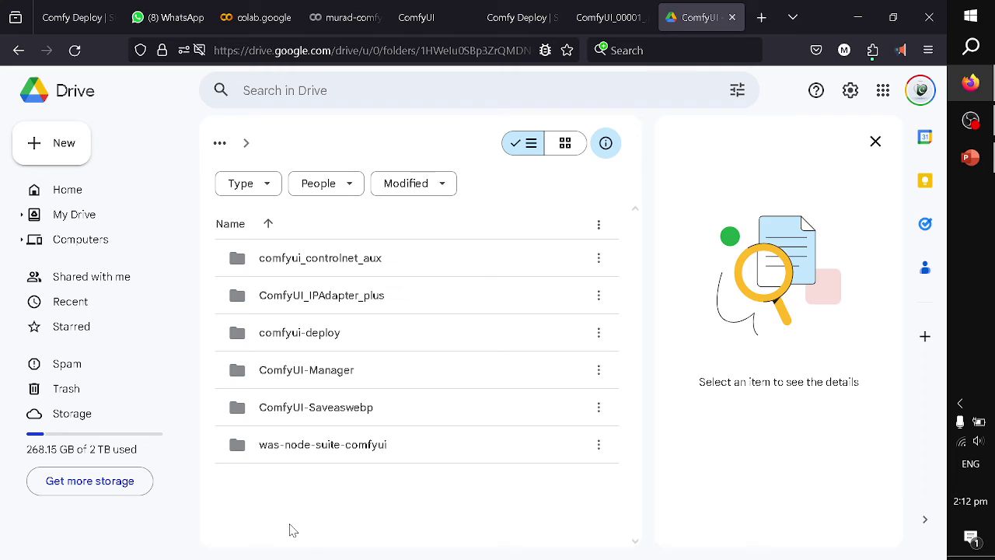
# Move the comfyui-deploy folder to the trash, then return to the kitchen image tab
pyautogui.click(262, 337)
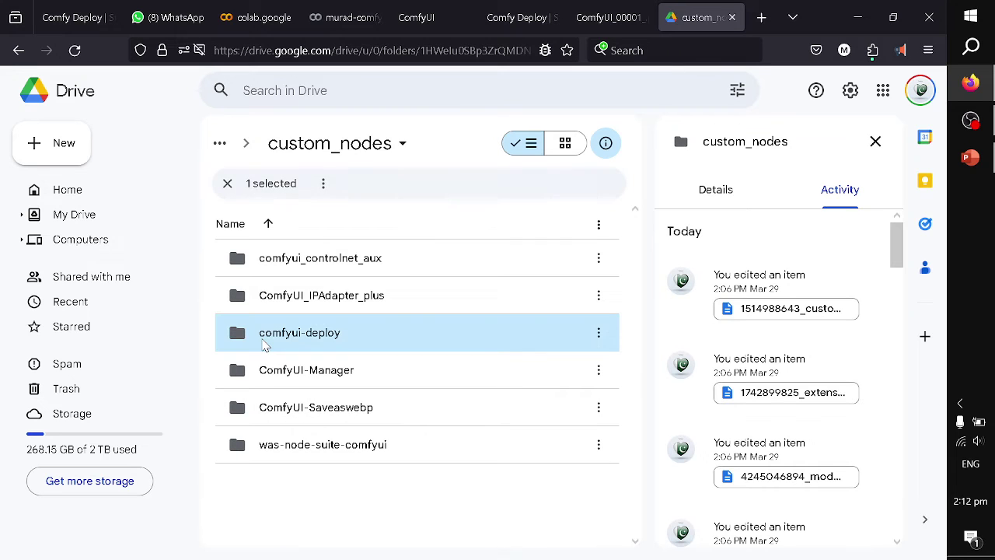
pyautogui.rightClick(263, 339)
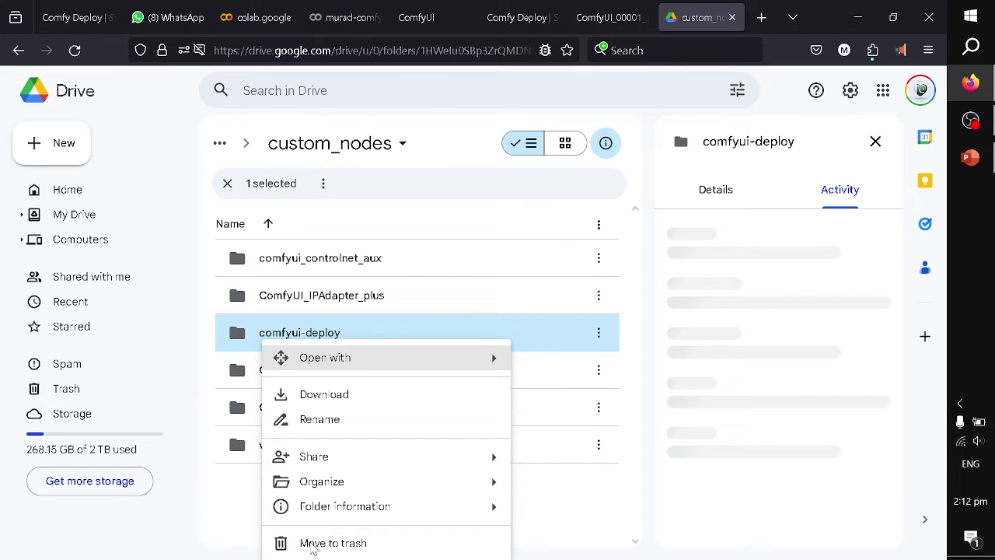
pyautogui.click(313, 543)
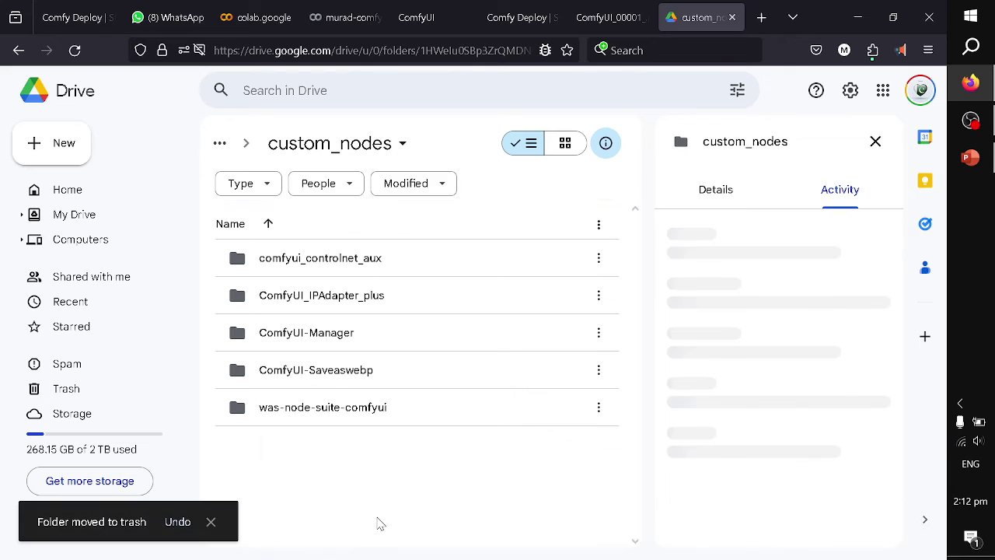
pyautogui.click(605, 19)
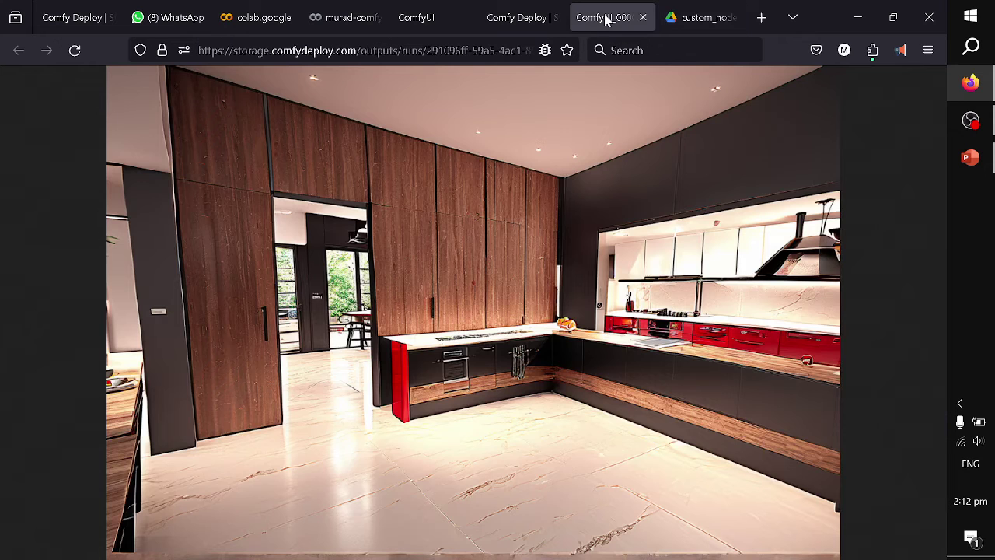
# Install ComfyUI Deploy from the Manager's list of installable custom nodes
pyautogui.click(398, 11)
pyautogui.click(501, 8)
pyautogui.click(435, 15)
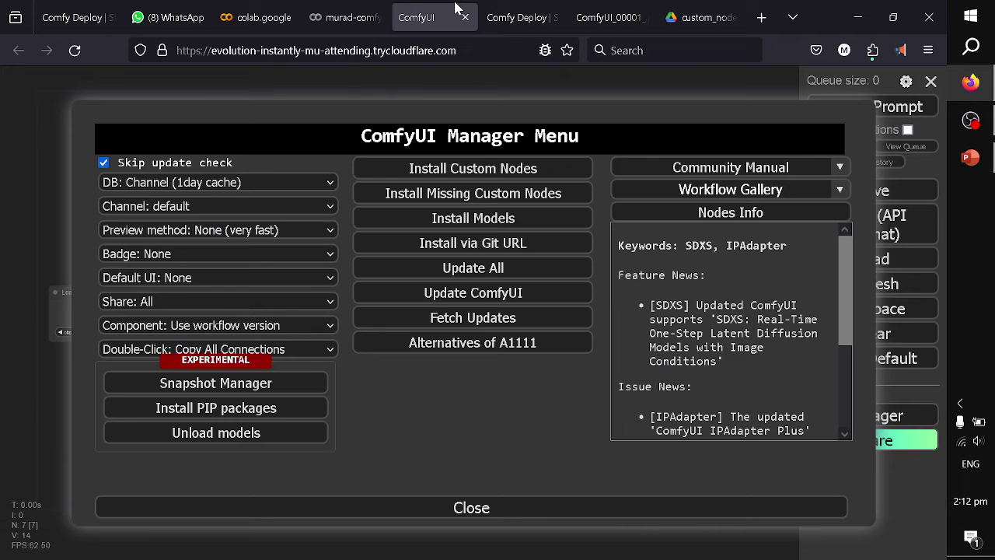
pyautogui.click(484, 168)
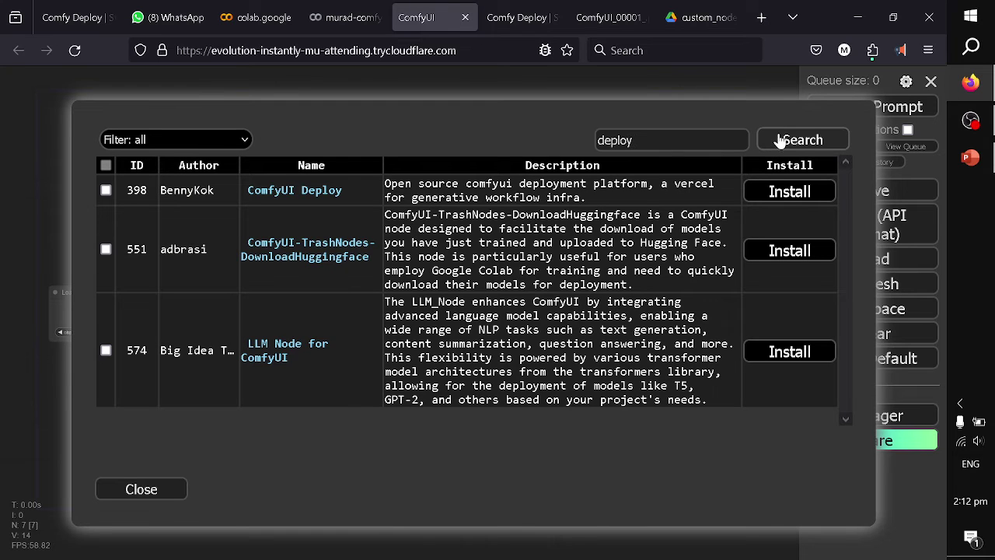
pyautogui.click(773, 191)
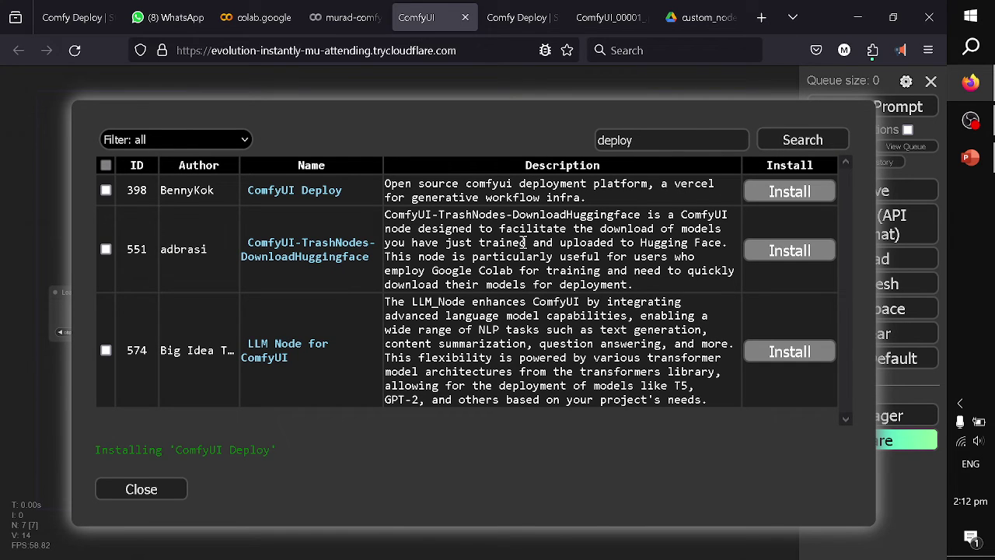
# Follow the install progress in the Colab log, then return to the custom nodes manager
pyautogui.click(339, 19)
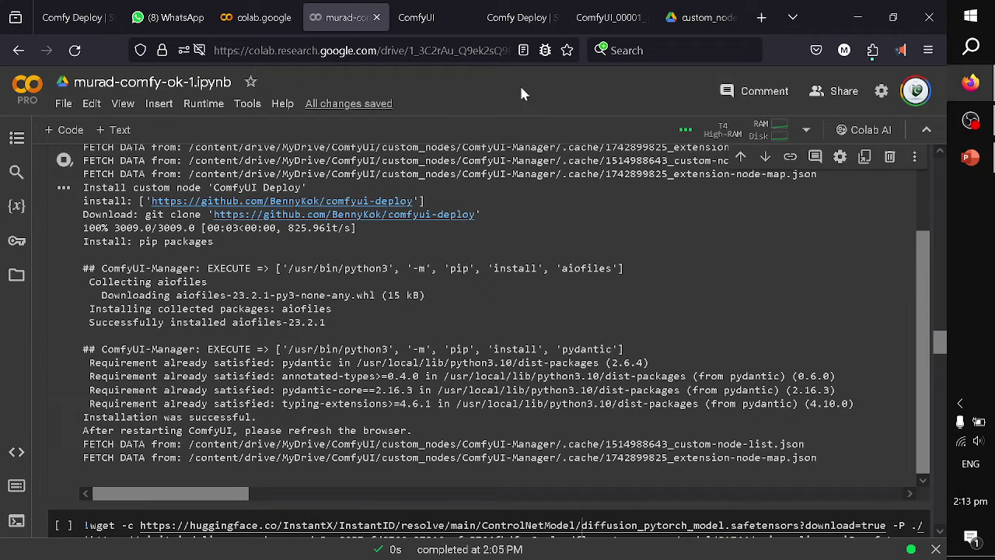
pyautogui.click(509, 17)
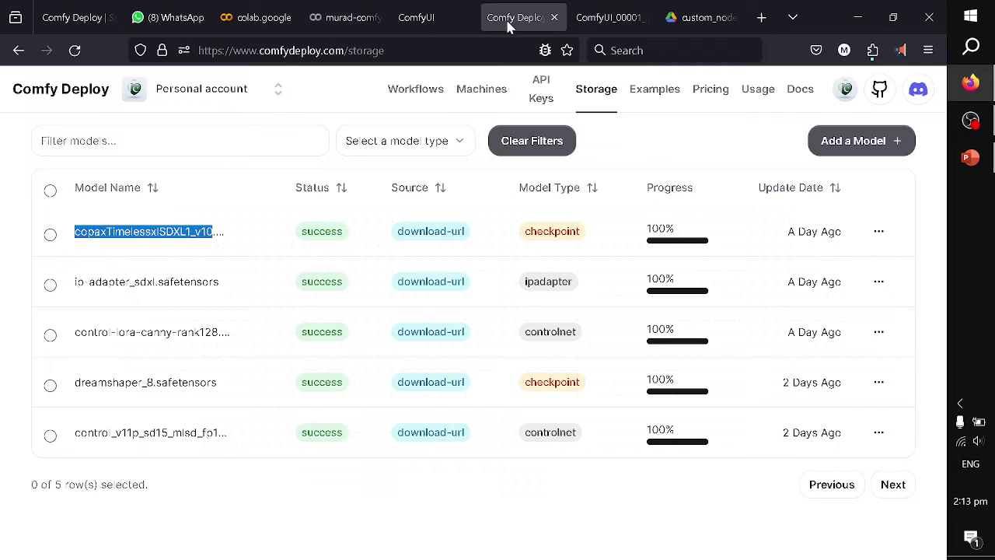
pyautogui.click(344, 19)
pyautogui.click(424, 17)
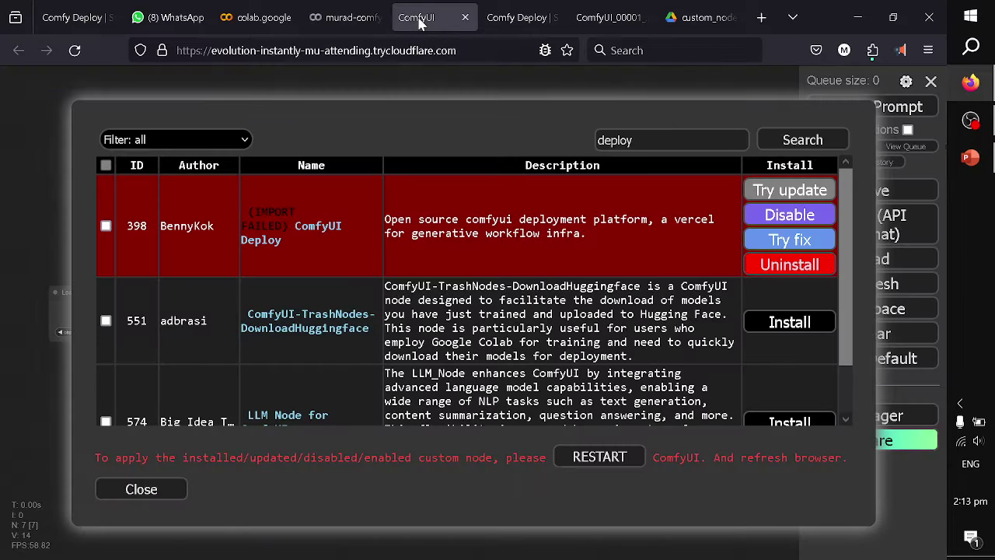
# Restart and confirm so ComfyUI Deploy loads, checking the Colab log for comfyui-deploy importing
pyautogui.click(607, 458)
pyautogui.click(545, 341)
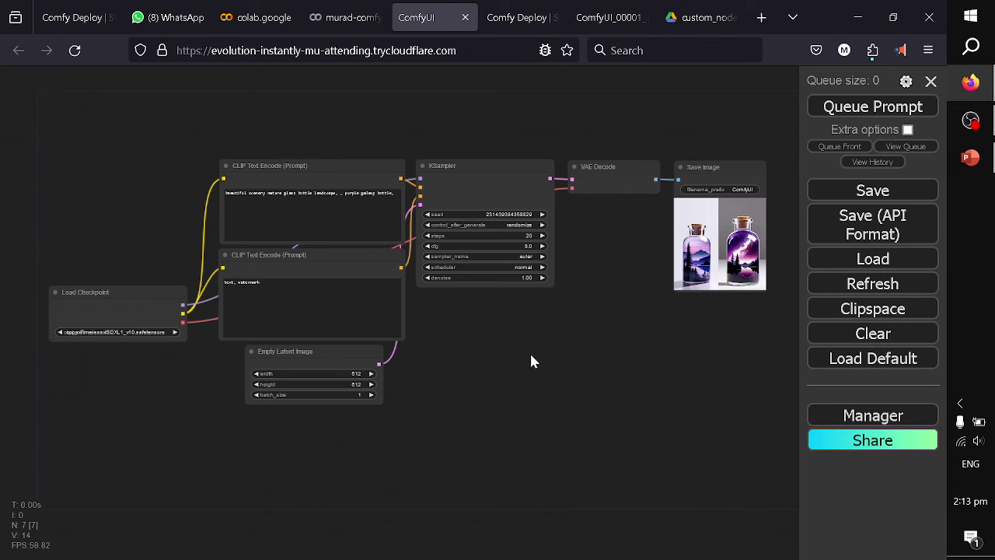
pyautogui.click(337, 19)
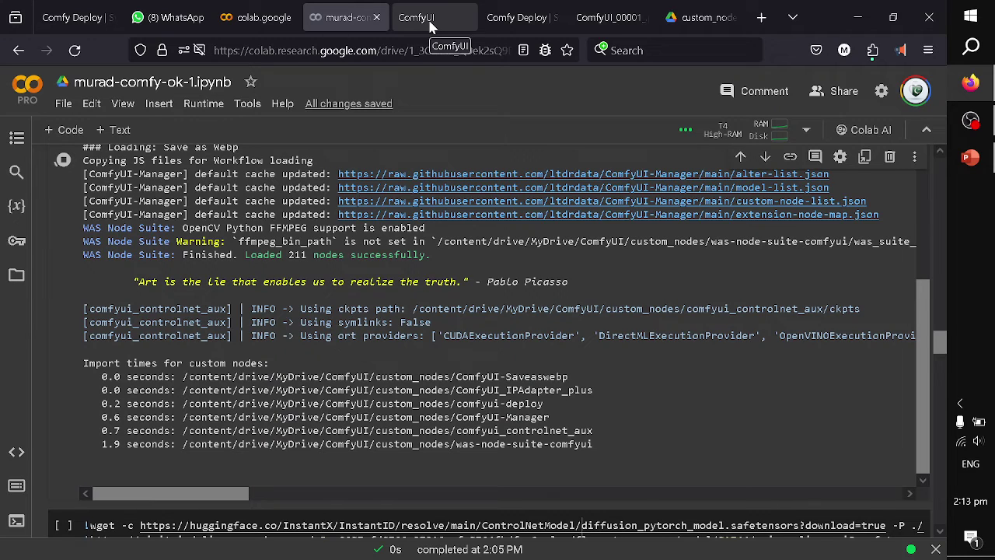
pyautogui.click(433, 28)
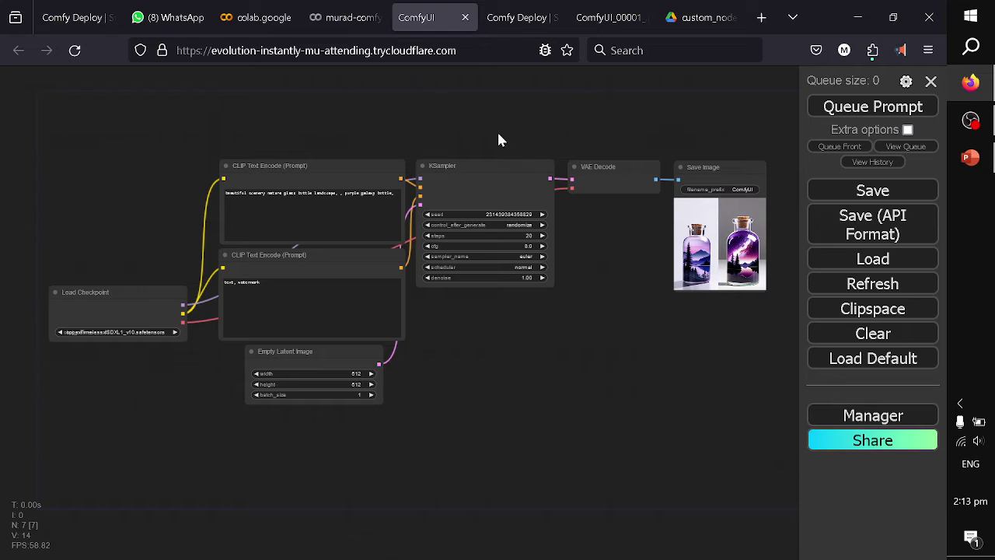
# Close the old ComfyUI tab, then stop and rerun the ComfyUI launch cell in Colab
pyautogui.click(464, 18)
pyautogui.click(360, 15)
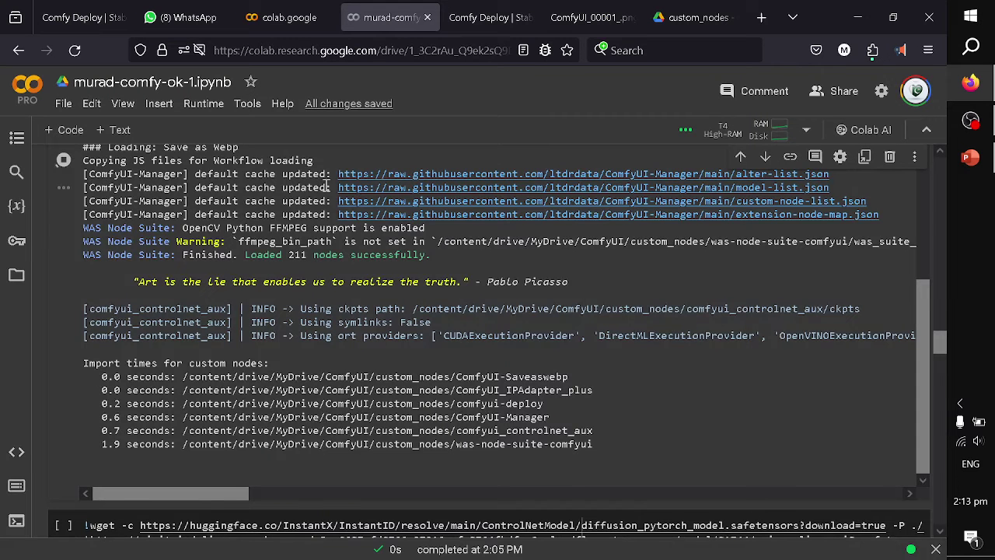
pyautogui.click(63, 159)
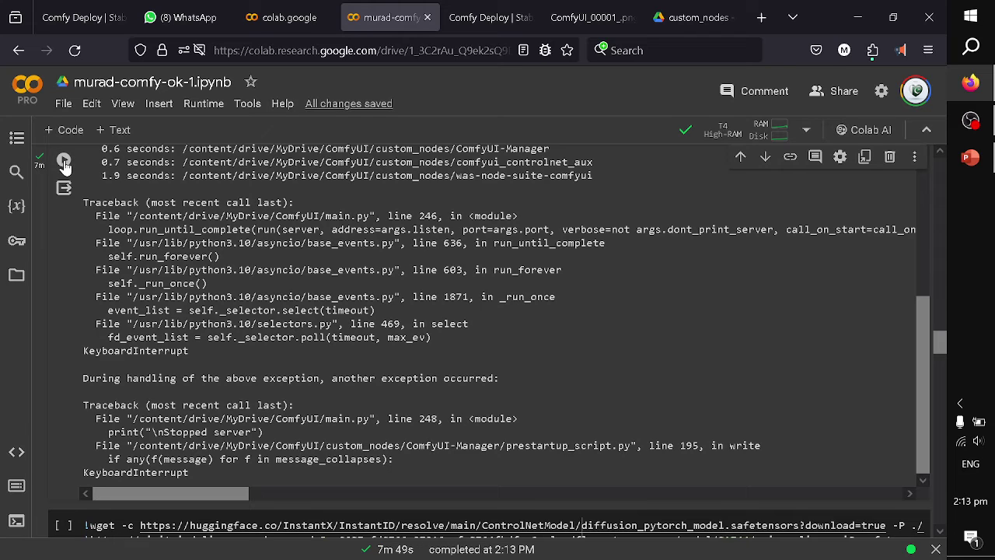
pyautogui.click(63, 160)
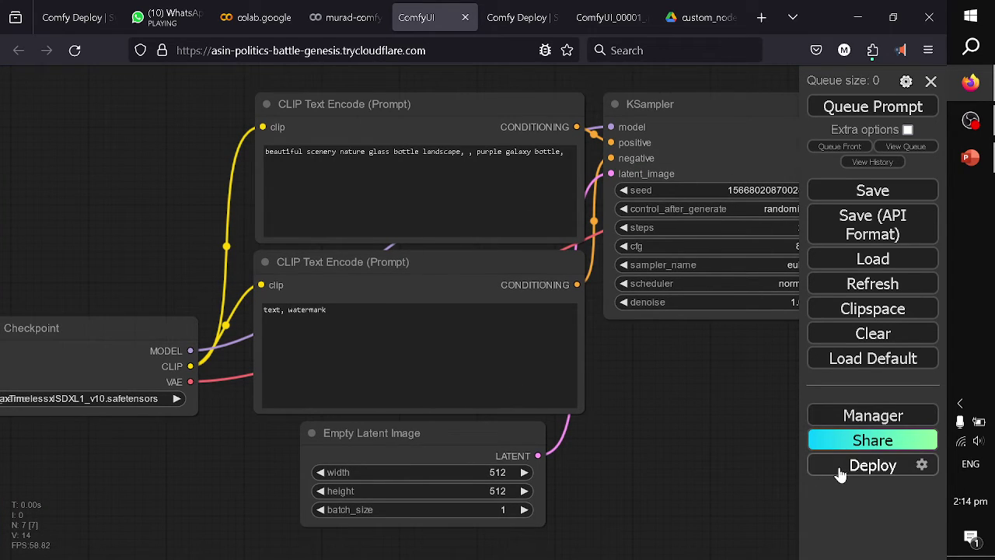
# Make room above the graph and add an External Image (ComfyUI Deploy) node at its upper left
pyautogui.scroll(-4, 636, 441)
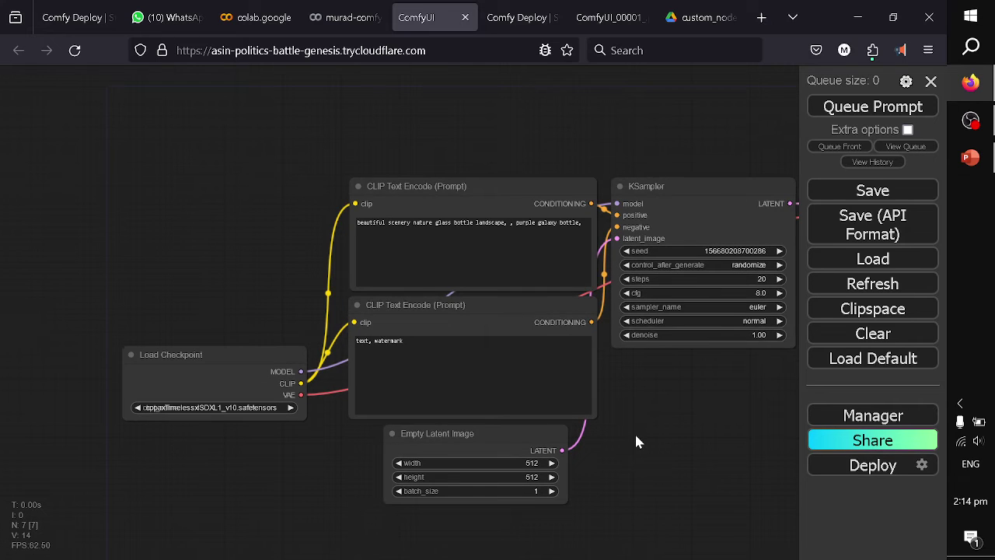
pyautogui.scroll(-1, 635, 431)
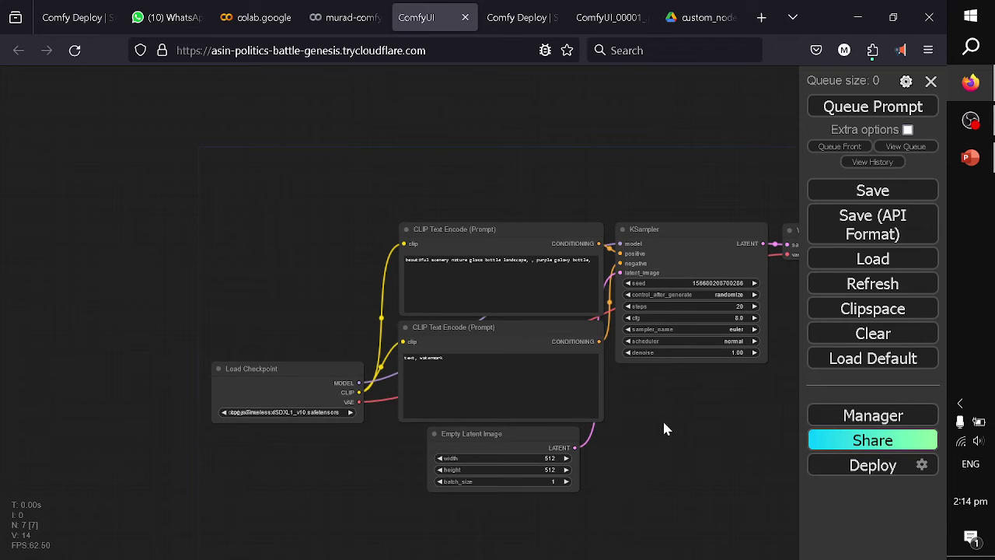
pyautogui.moveTo(663, 419); pyautogui.dragTo(532, 420)
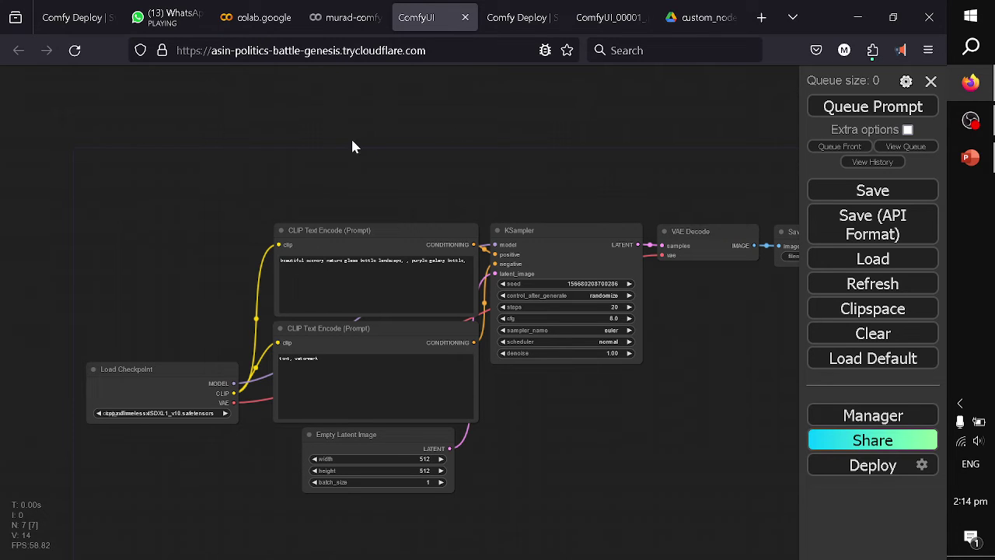
pyautogui.moveTo(300, 190); pyautogui.dragTo(371, 247)
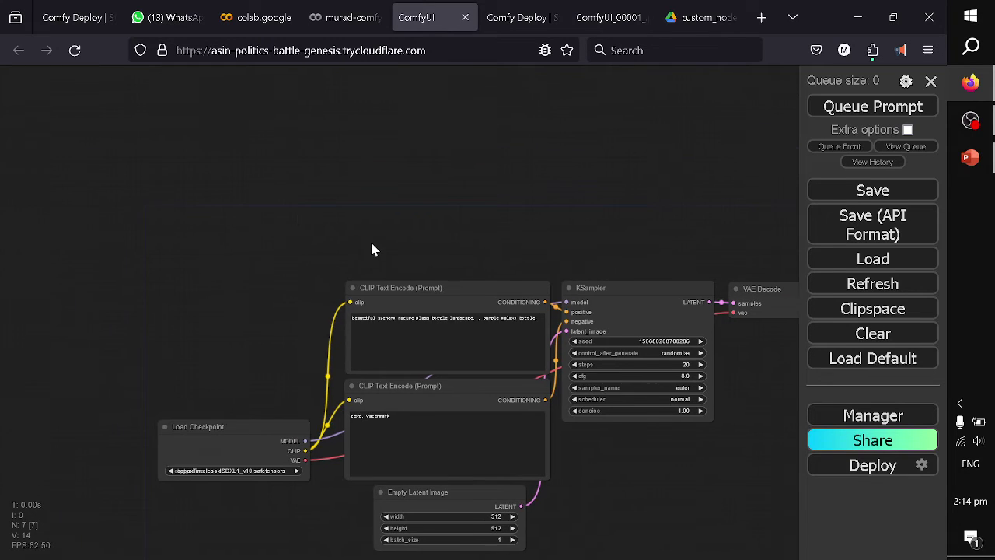
pyautogui.doubleClick(175, 225)
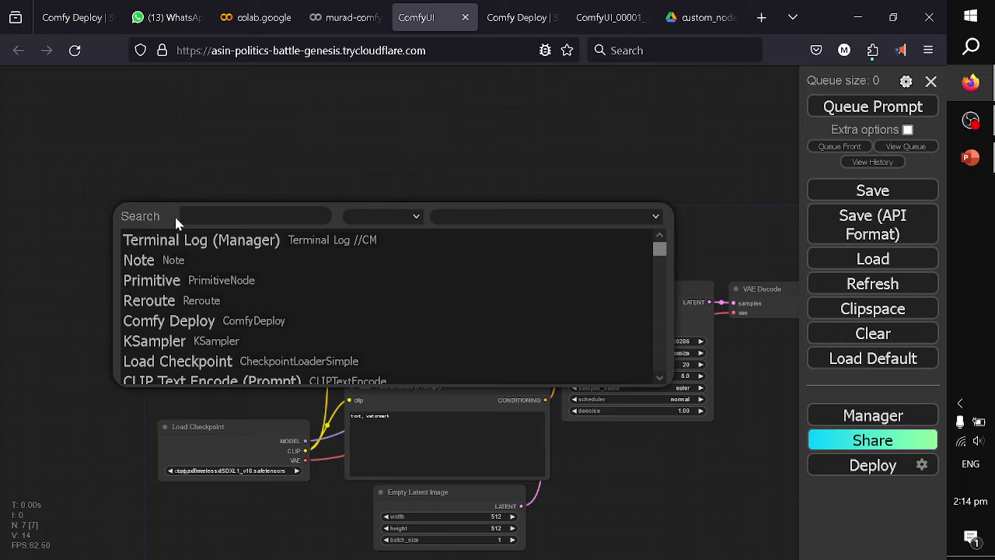
pyautogui.write('de')
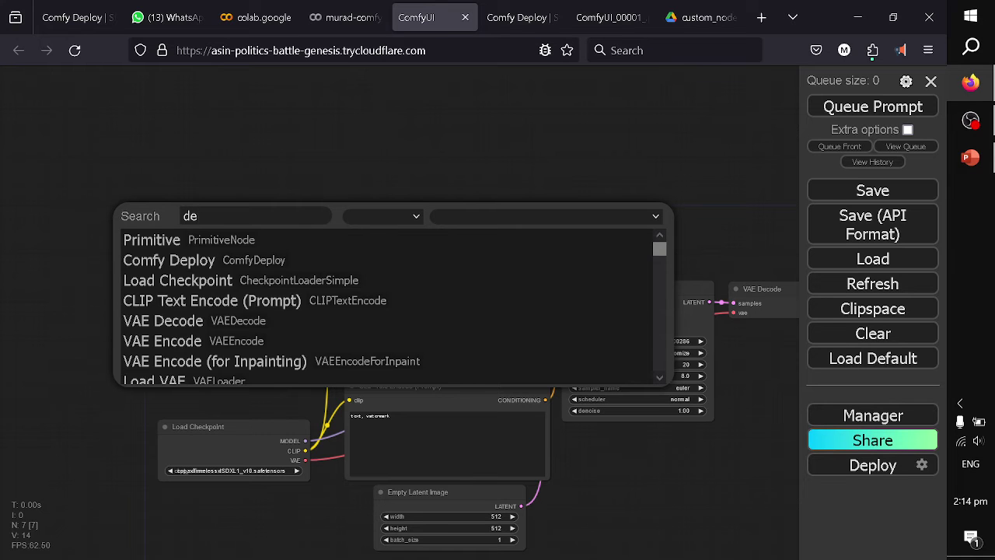
pyautogui.write('ploy')
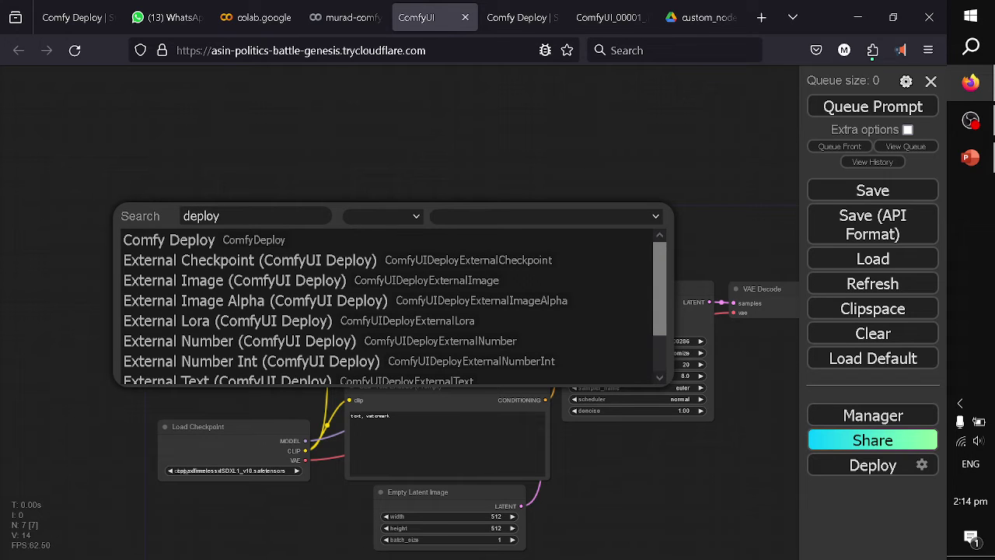
pyautogui.click(167, 281)
pyautogui.moveTo(240, 215); pyautogui.dragTo(146, 190)
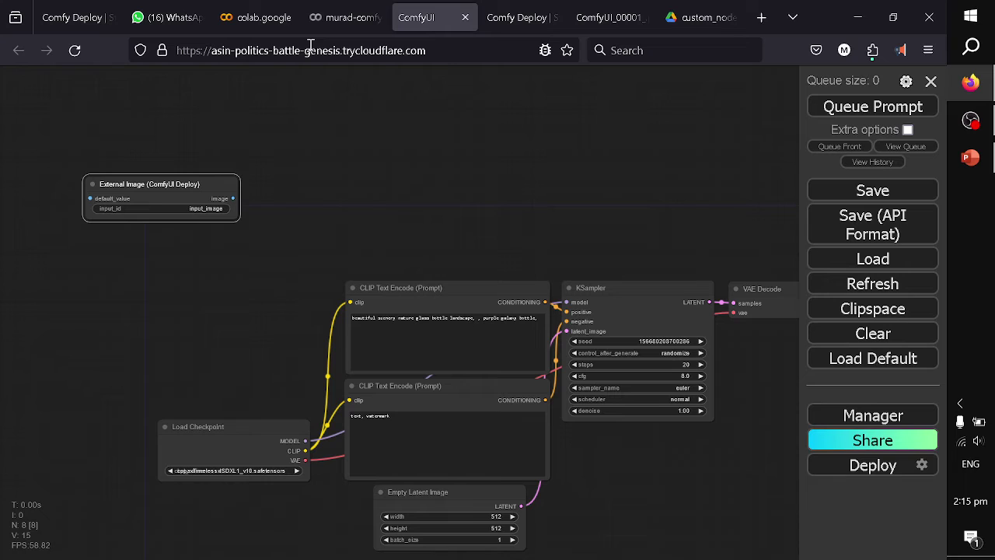
pyautogui.click(514, 19)
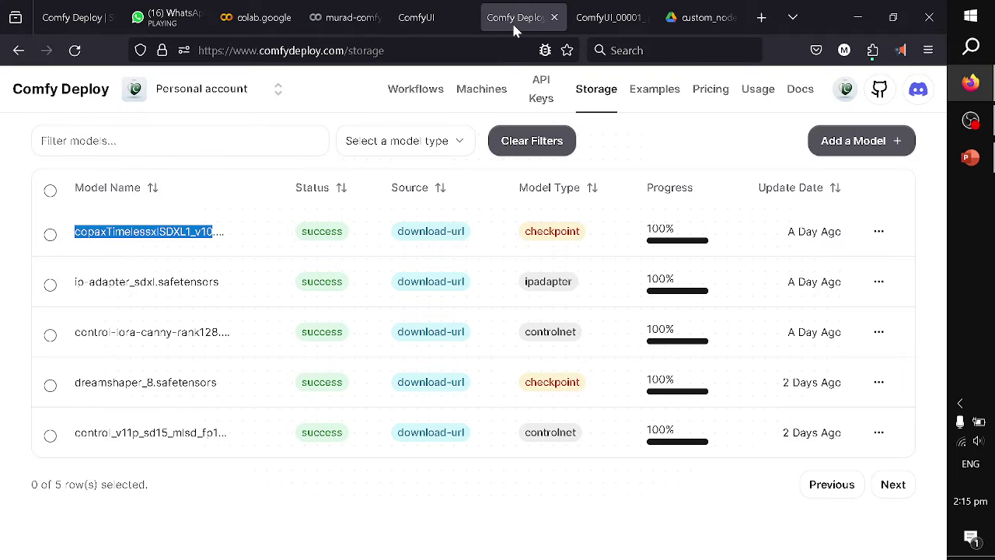
pyautogui.click(393, 88)
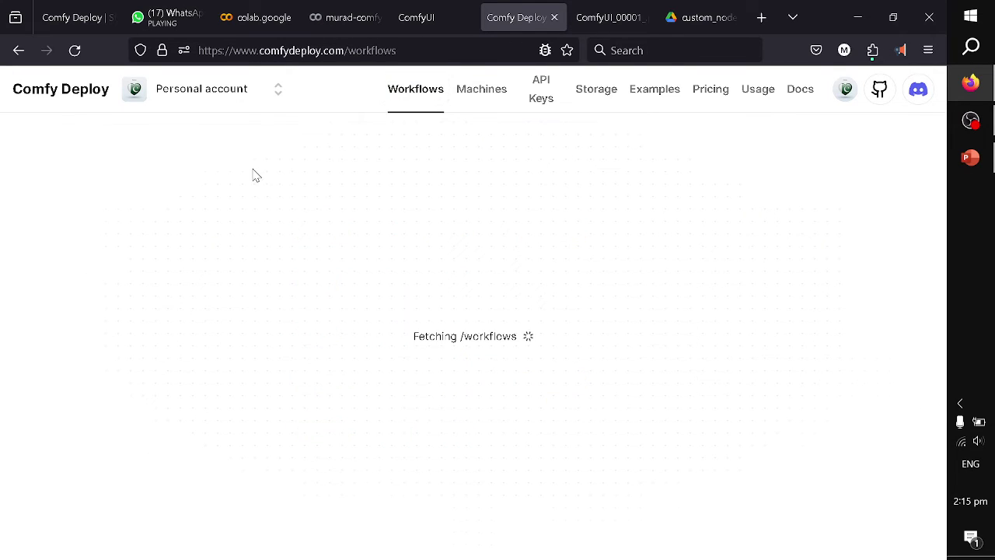
pyautogui.click(96, 233)
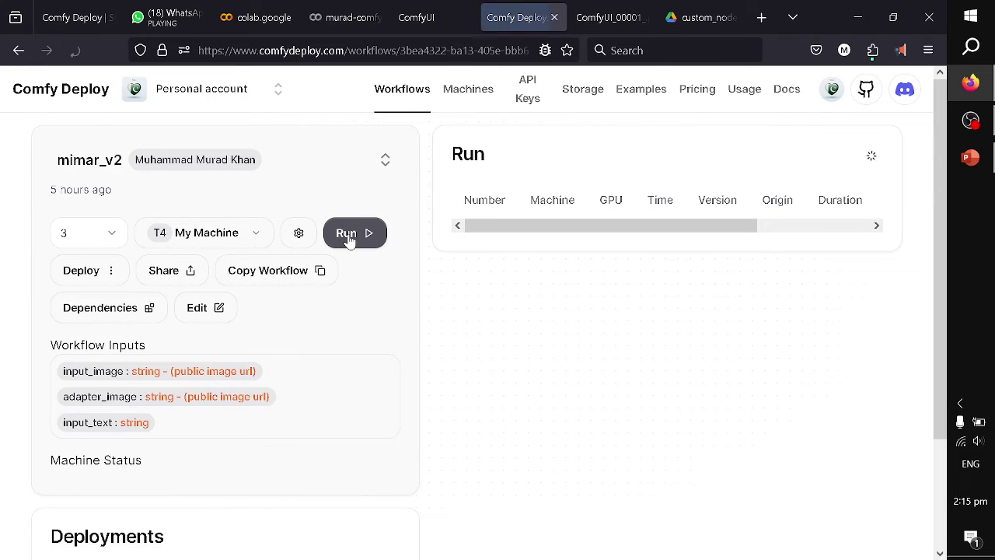
pyautogui.click(349, 241)
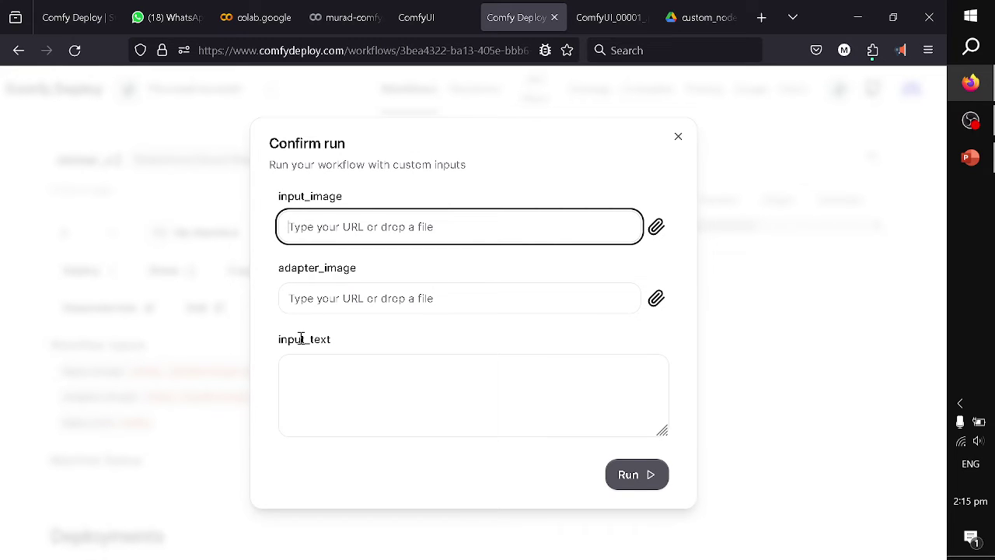
# Convert the top CLIP Text Encode prompt text into an input and delete the External Image node
pyautogui.click(418, 16)
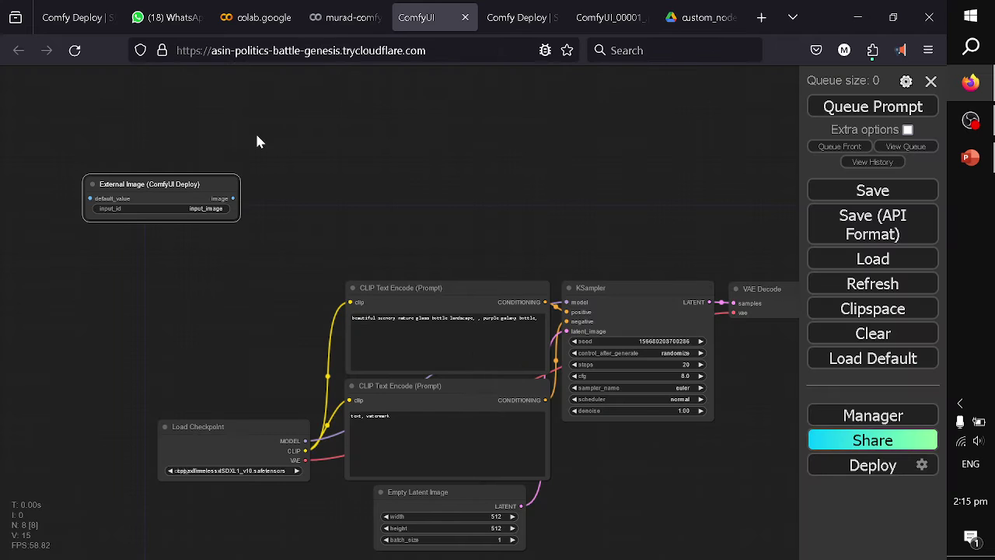
pyautogui.moveTo(182, 183); pyautogui.dragTo(211, 196)
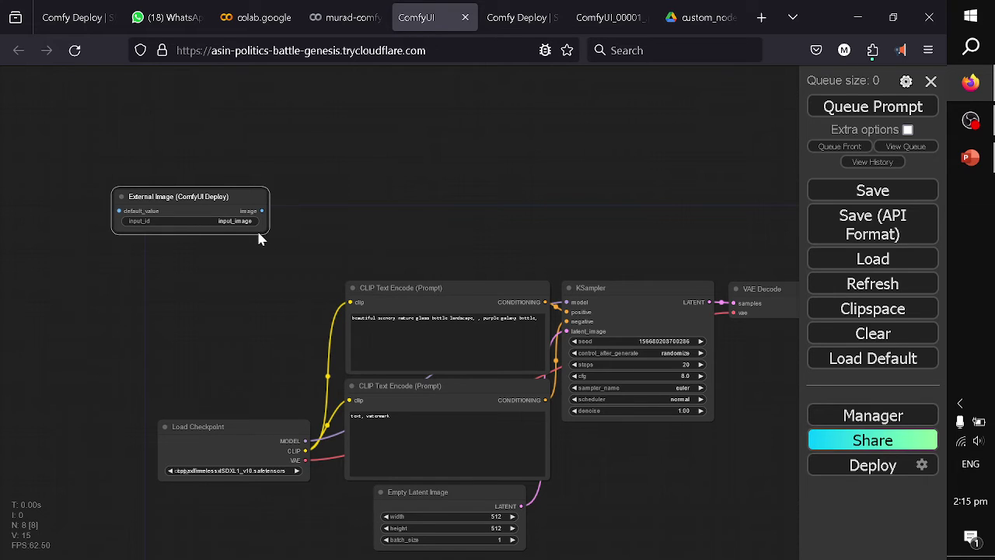
pyautogui.rightClick(381, 302)
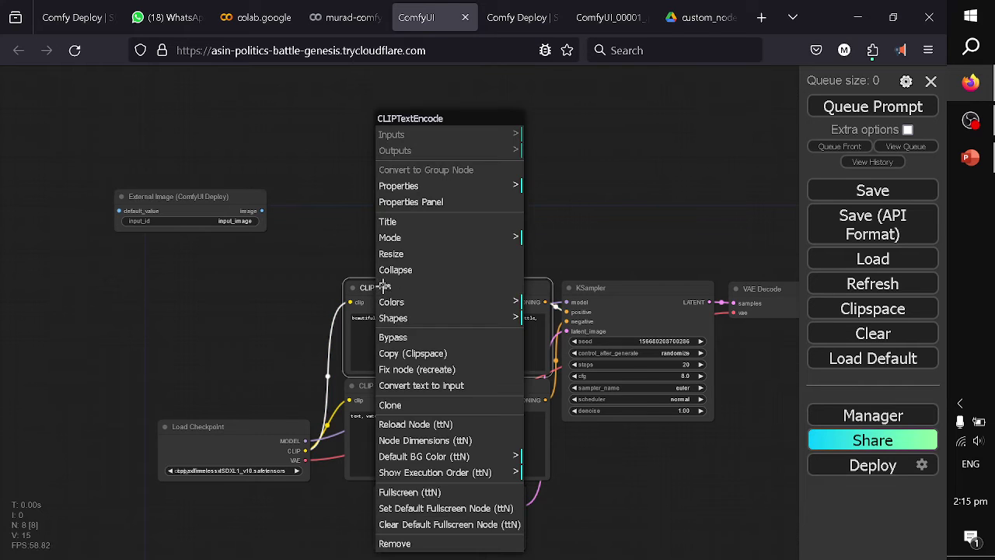
pyautogui.click(418, 386)
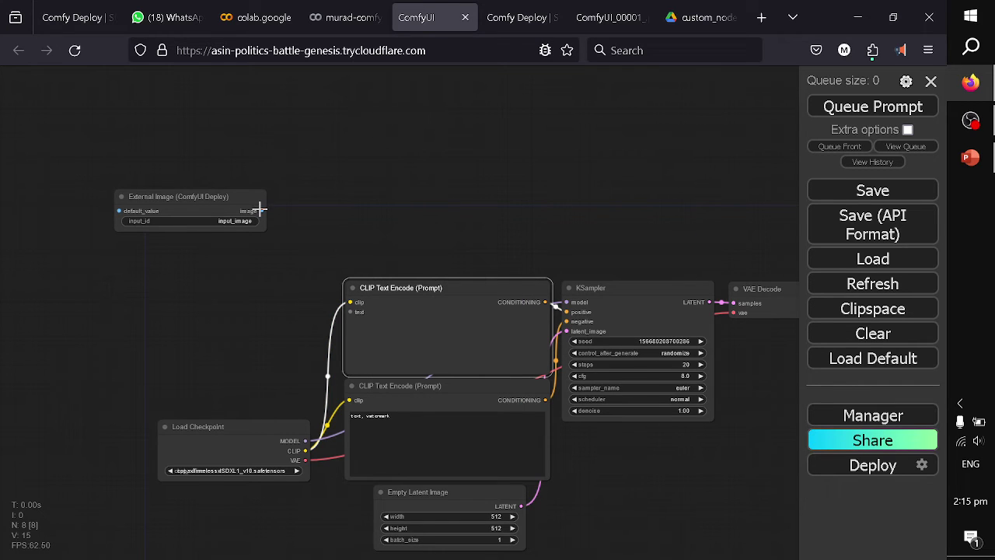
pyautogui.moveTo(262, 210); pyautogui.dragTo(351, 312)
pyautogui.moveTo(220, 197); pyautogui.dragTo(224, 225)
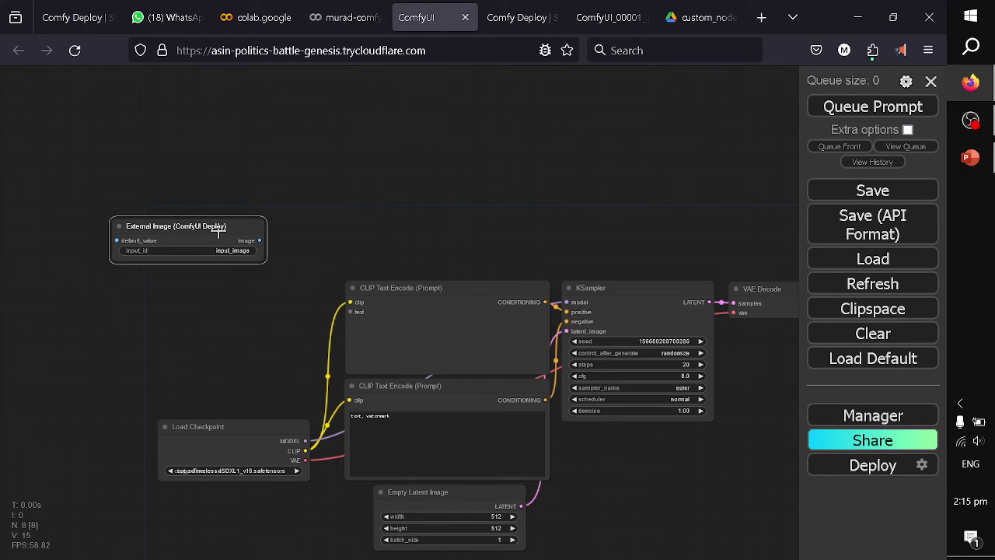
pyautogui.press('Delete')
# Add an External Text (ComfyUI Deploy) node feeding the positive prompt's text input, then browse checkpoint models
pyautogui.doubleClick(221, 187)
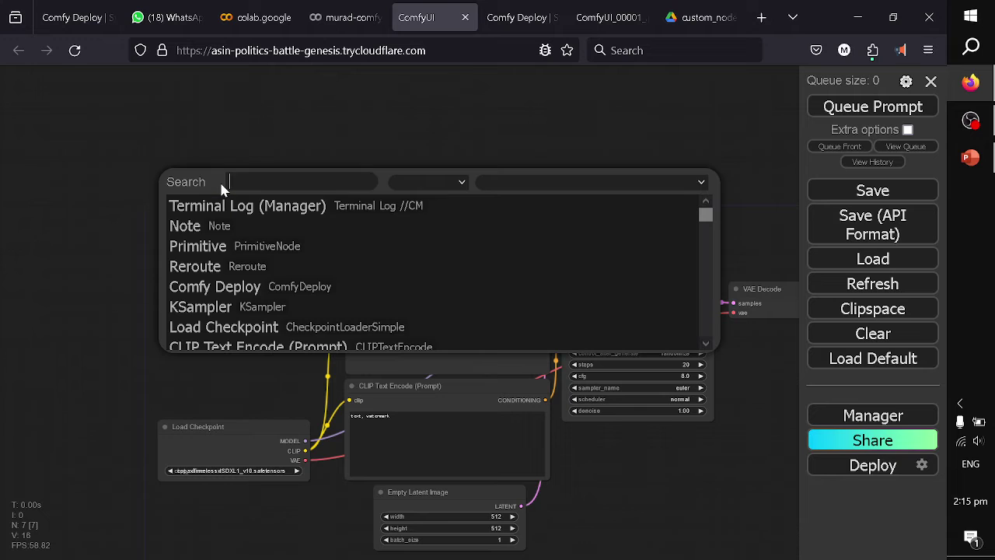
pyautogui.write('deploy')
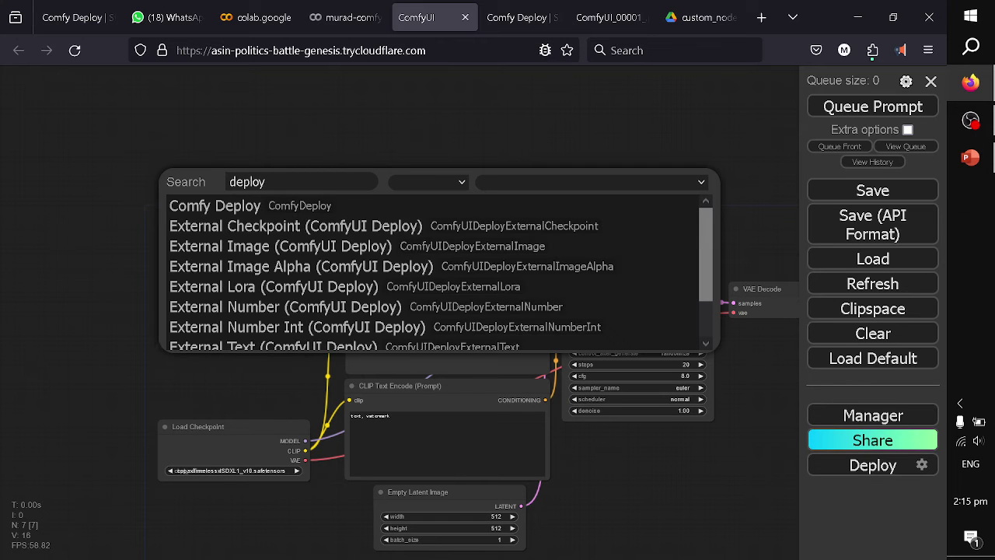
pyautogui.click(206, 345)
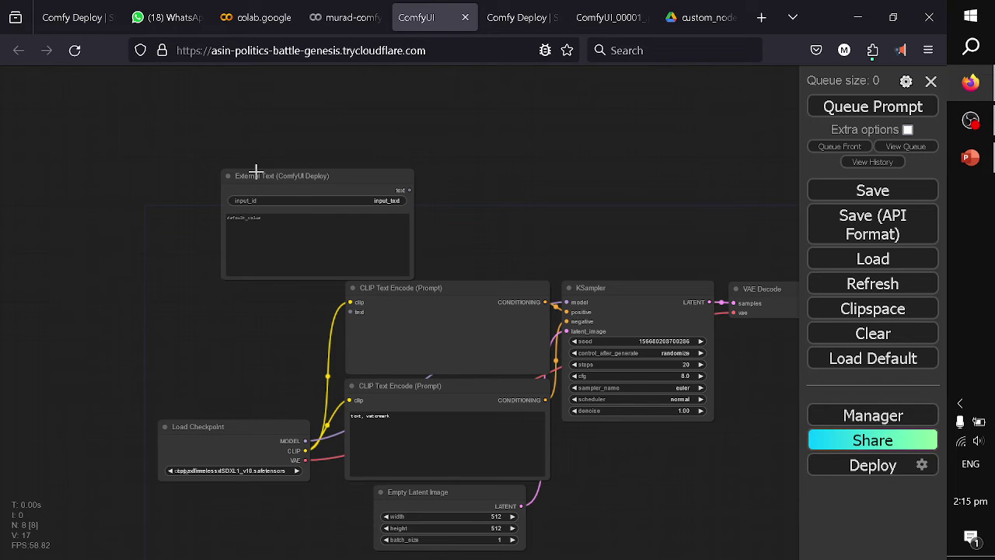
pyautogui.moveTo(256, 171); pyautogui.dragTo(65, 146)
pyautogui.moveTo(256, 169); pyautogui.dragTo(345, 310)
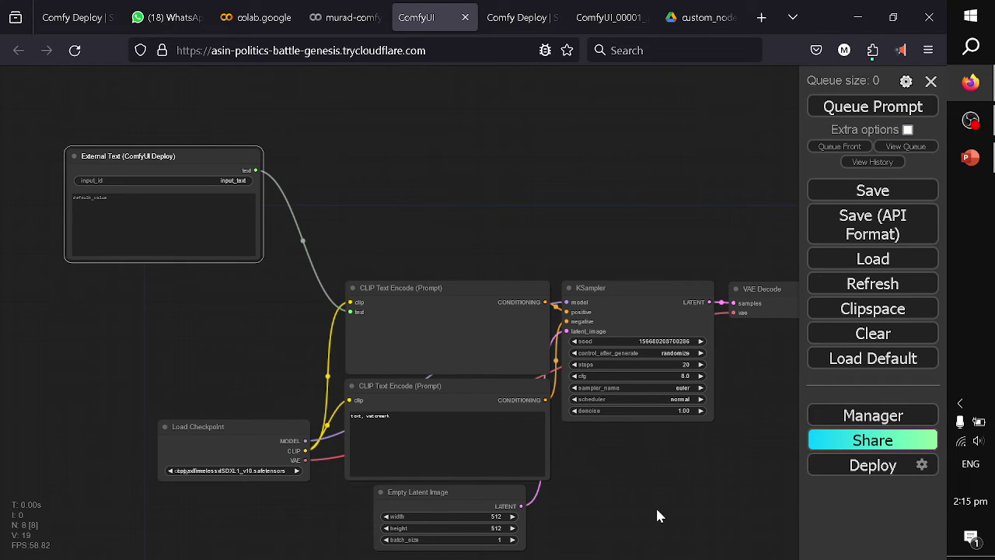
pyautogui.moveTo(655, 505); pyautogui.dragTo(592, 449)
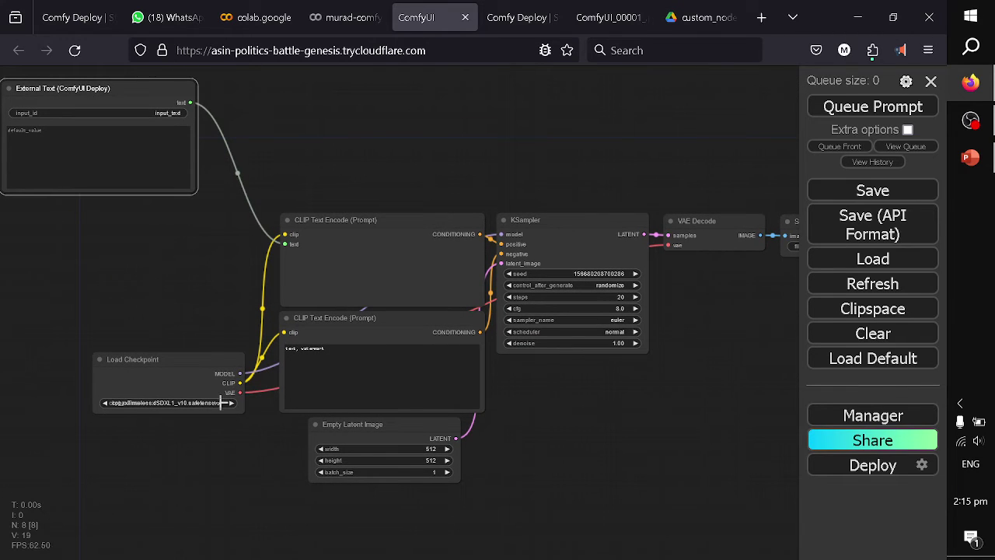
pyautogui.click(196, 403)
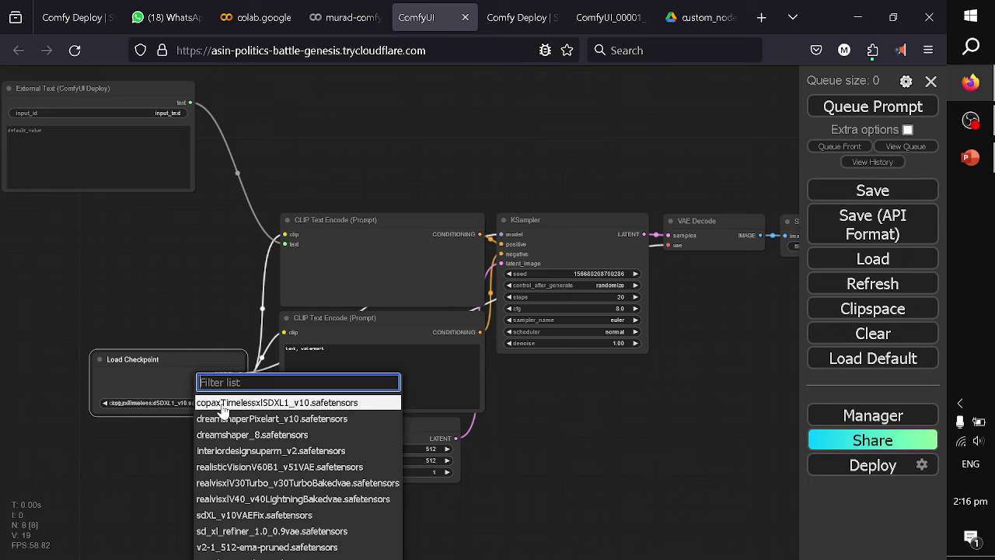
# Dismiss Comfy Deploy's run form and open ComfyUI's Comfy Deploy connection settings
pyautogui.click(517, 18)
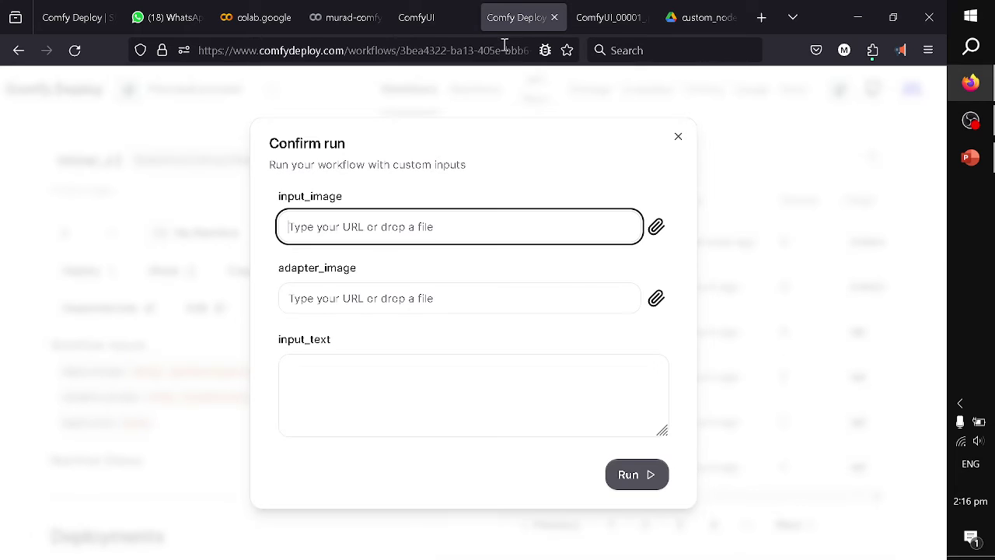
pyautogui.click(679, 137)
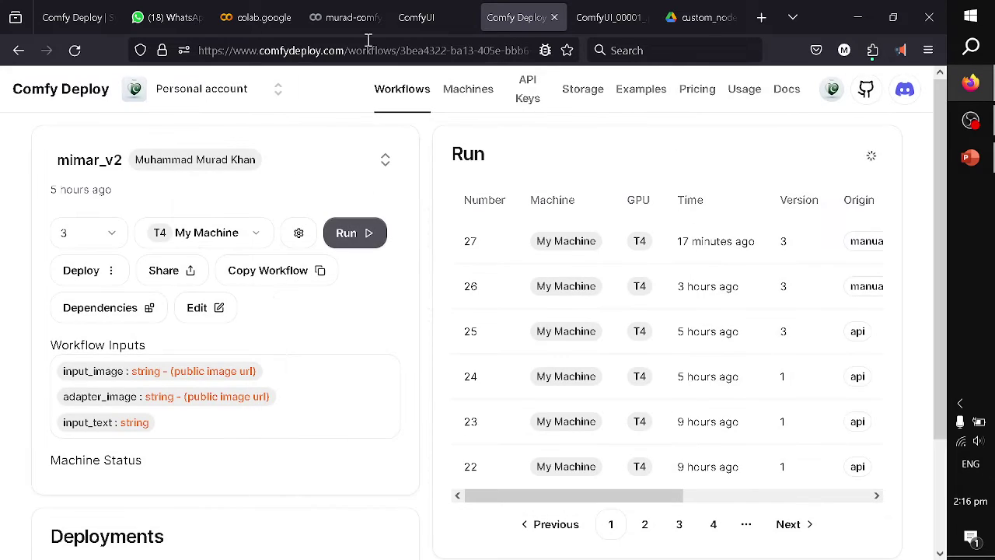
pyautogui.click(346, 17)
pyautogui.click(419, 18)
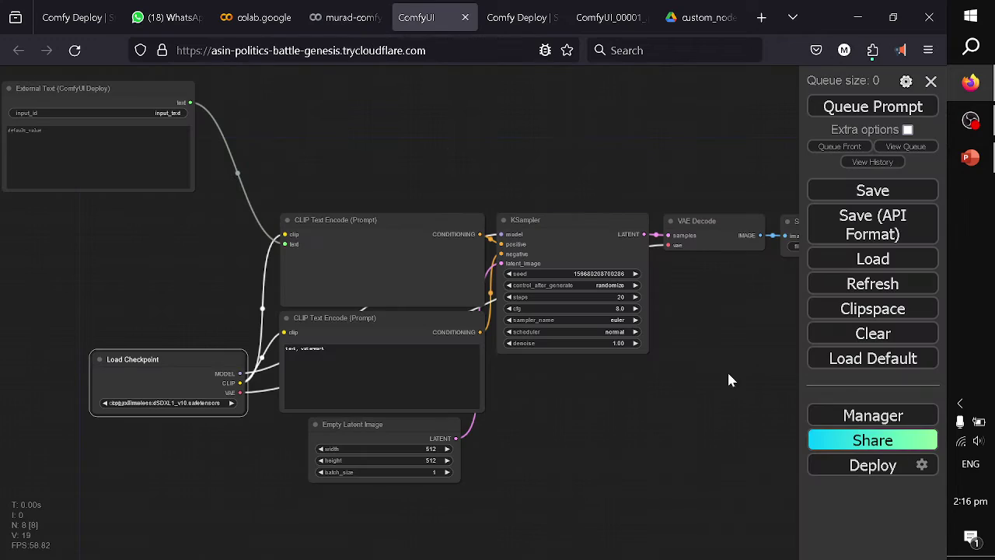
pyautogui.click(837, 471)
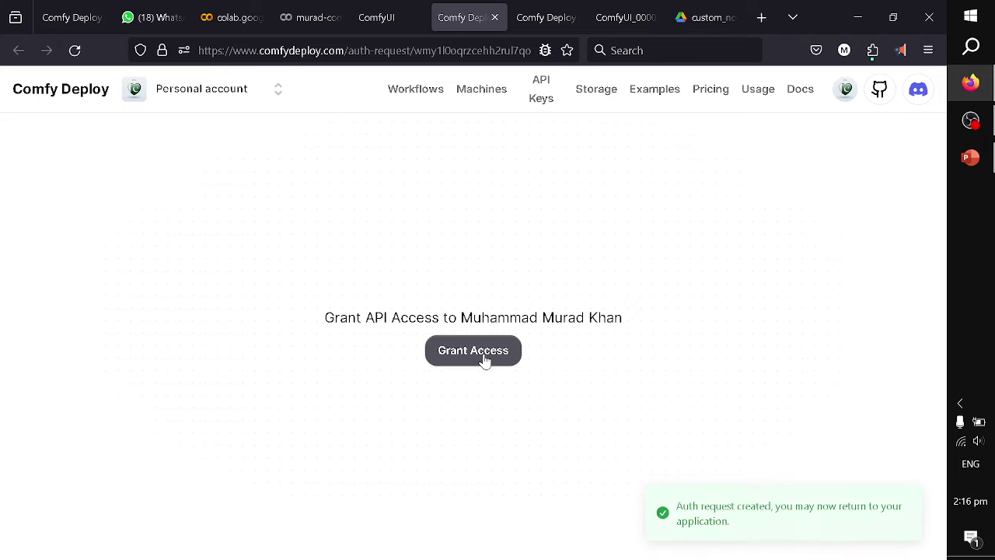
# Confirm the authenticated account and save the Comfy Deploy cloud config with the new API key
pyautogui.click(376, 18)
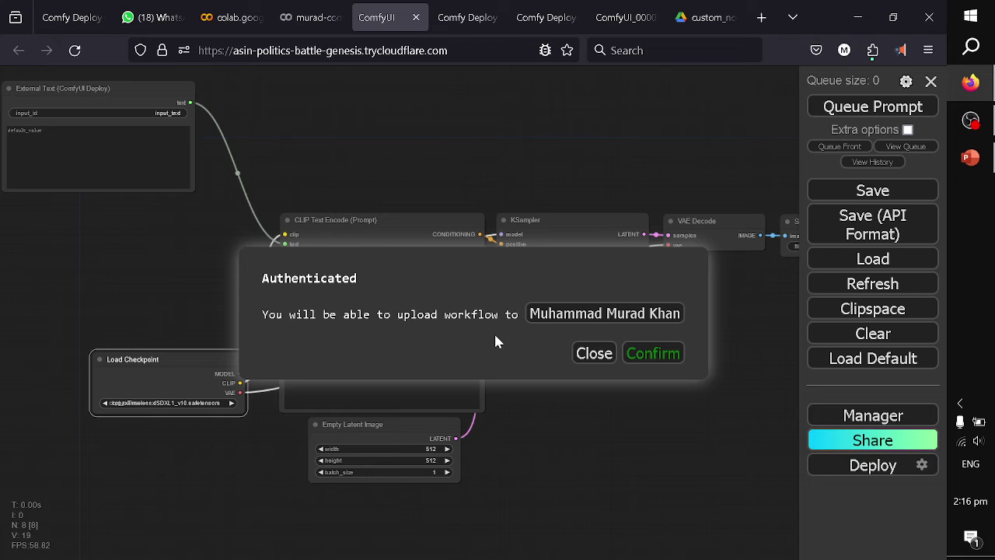
pyautogui.click(651, 355)
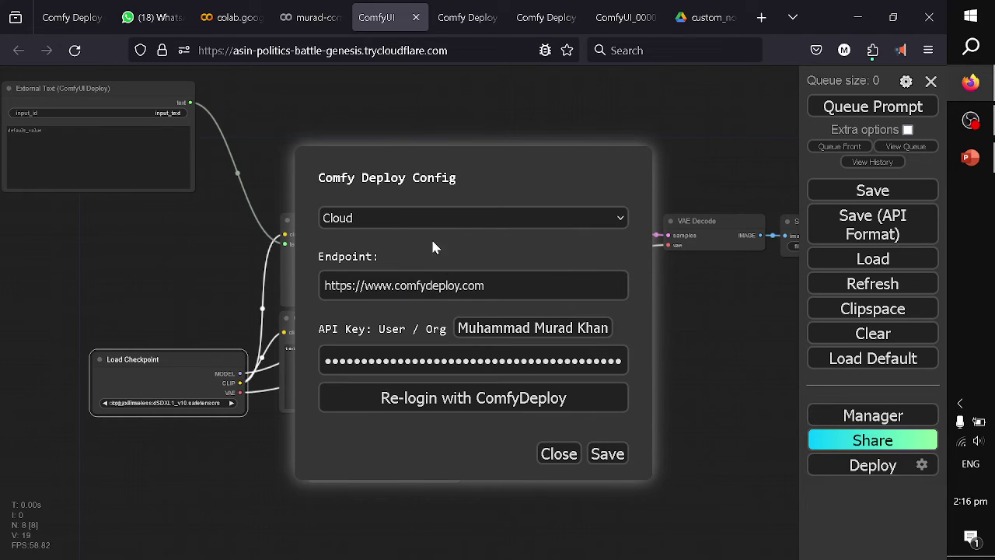
pyautogui.click(610, 456)
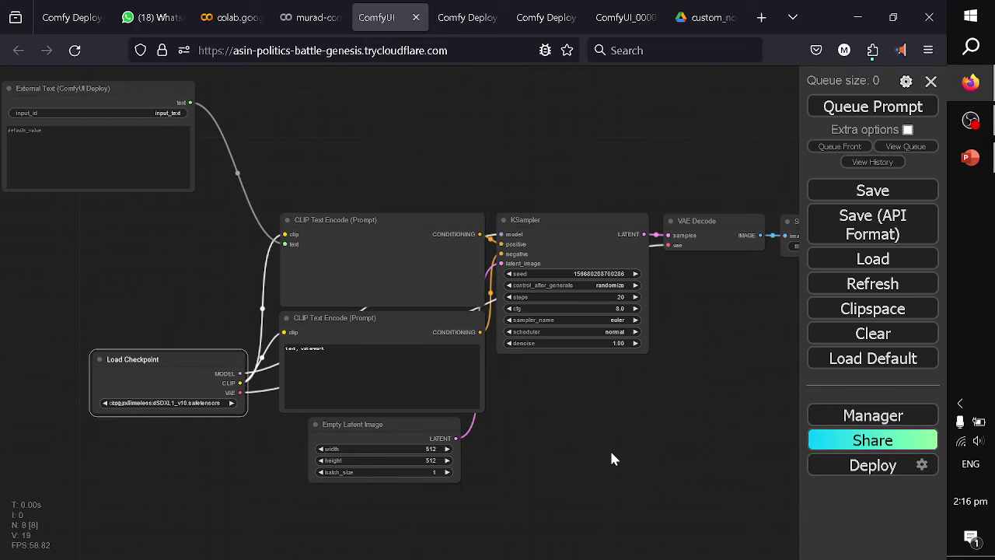
pyautogui.scroll(-10, 611, 459)
pyautogui.moveTo(610, 459); pyautogui.dragTo(579, 298)
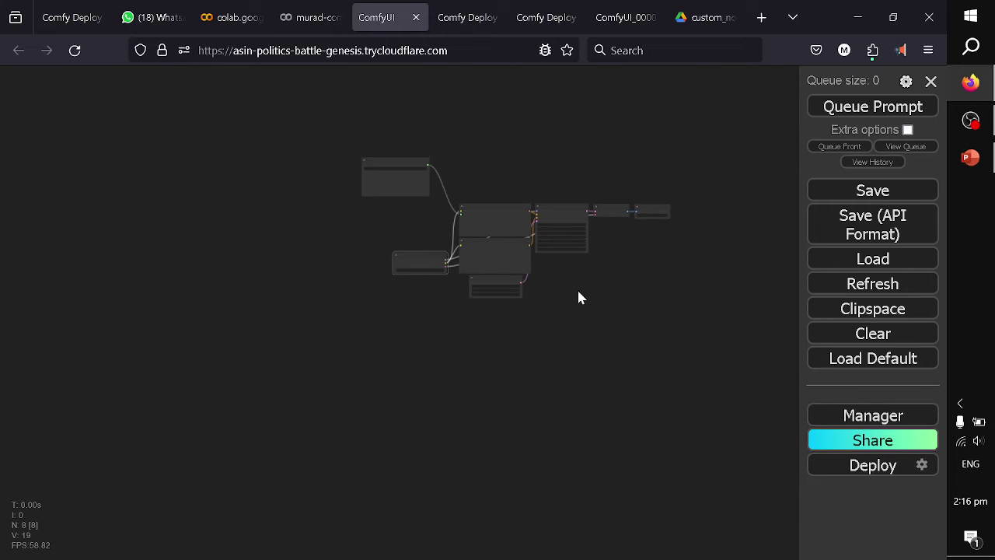
pyautogui.scroll(5, 564, 349)
# Create a new deployment of the graph with the workflow name 'helloworld'
pyautogui.click(832, 469)
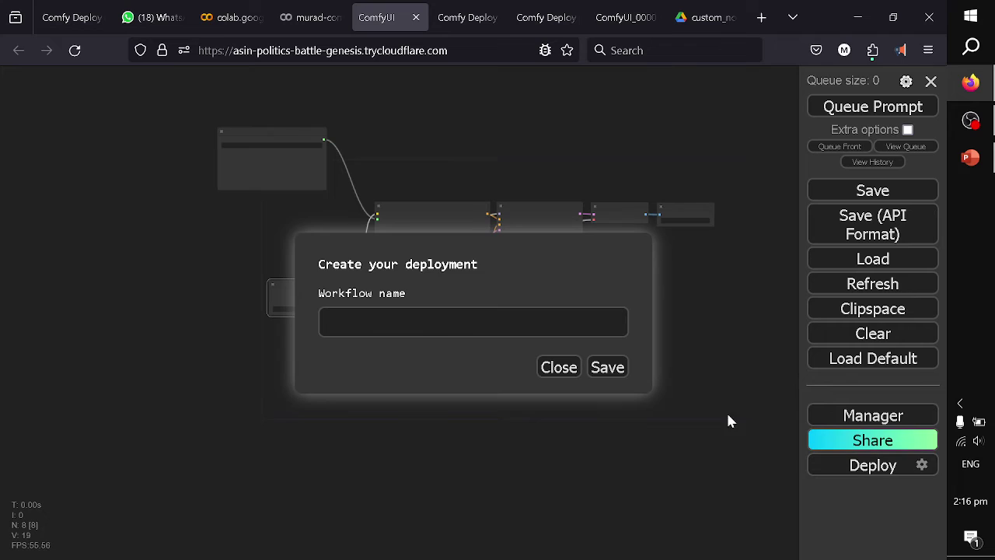
pyautogui.click(487, 329)
pyautogui.write('hello')
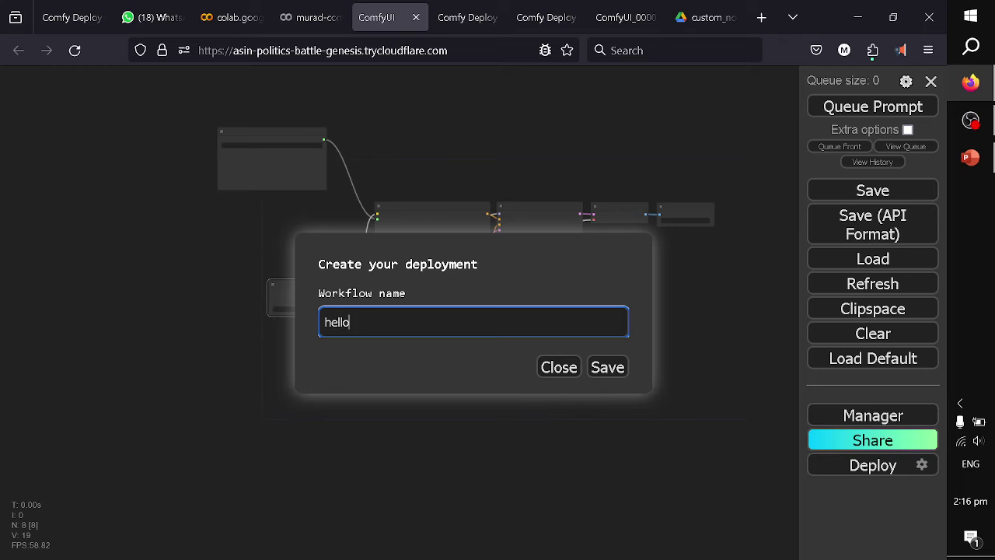
pyautogui.write('world')
pyautogui.click(606, 373)
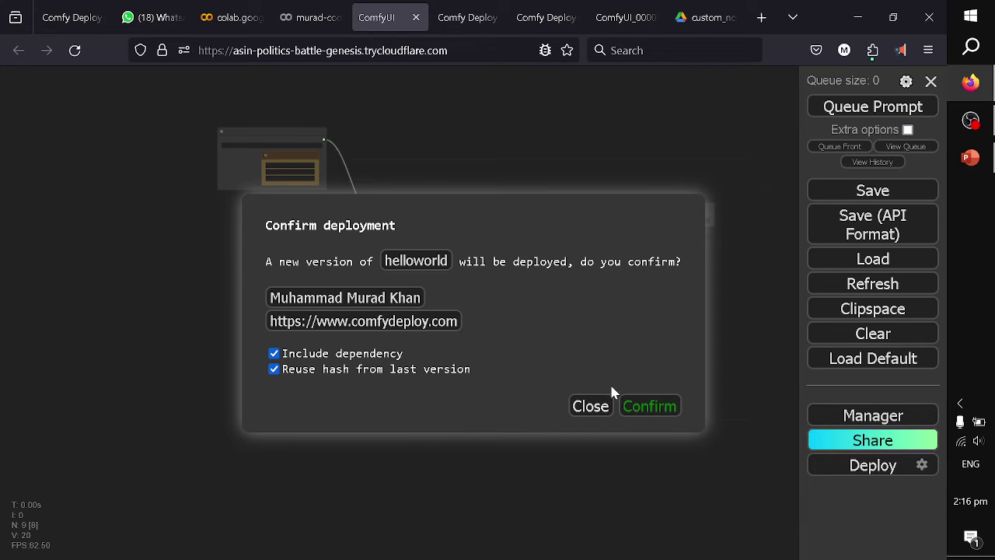
# Confirm the new helloworld version and accept its custom node and model dependencies to deploy
pyautogui.click(637, 404)
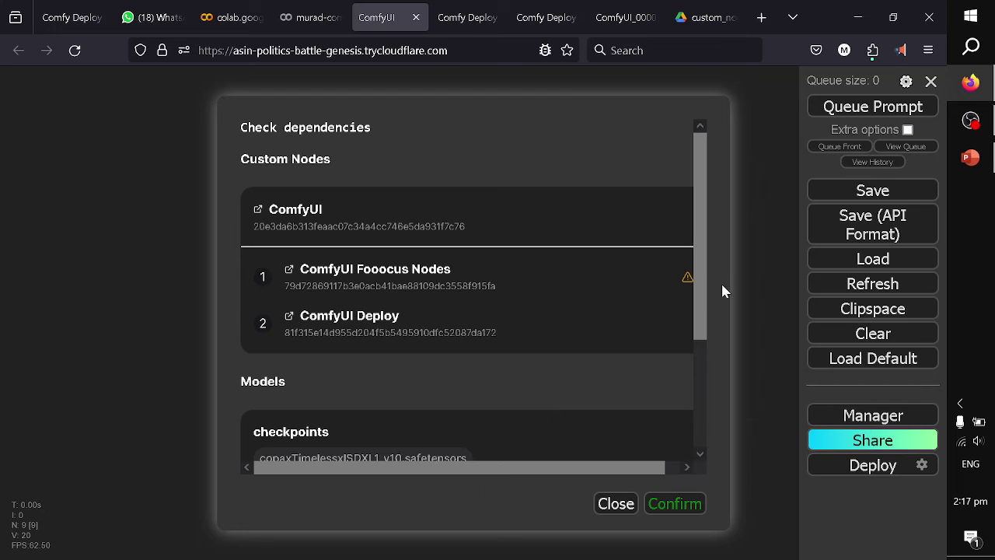
pyautogui.moveTo(701, 288); pyautogui.dragTo(712, 420)
pyautogui.click(690, 509)
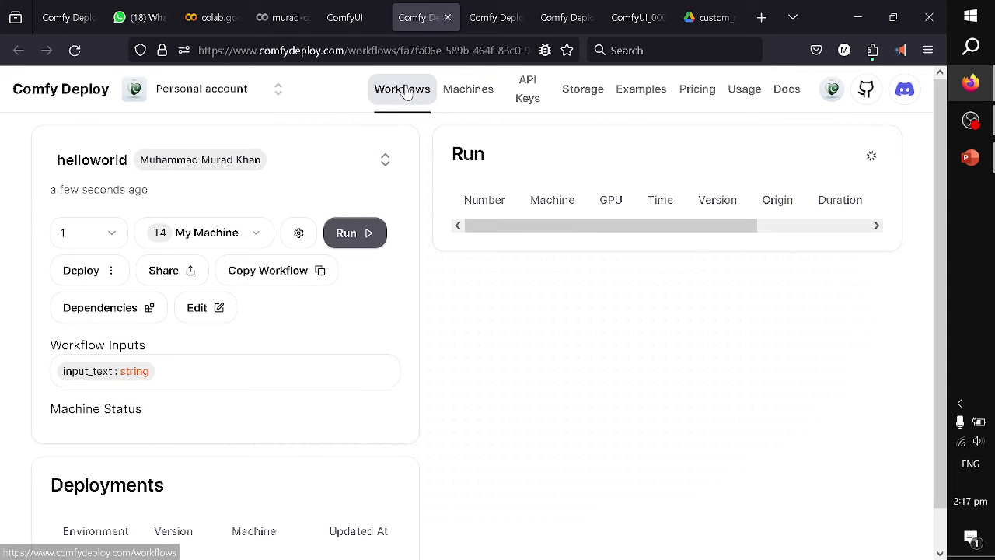
# Open the helloworld workflow from Workflows and check its machine is the T4 My Machine
pyautogui.click(405, 90)
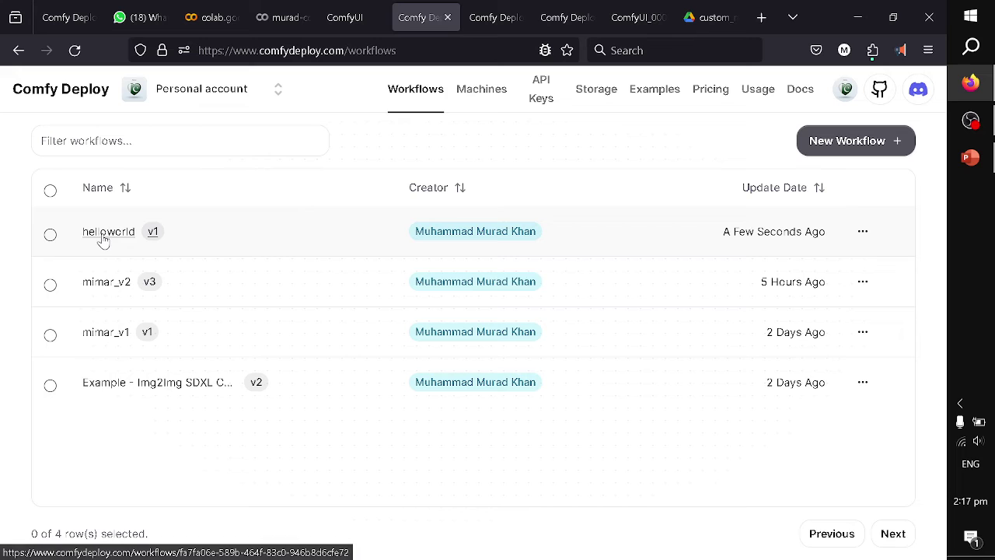
pyautogui.click(101, 233)
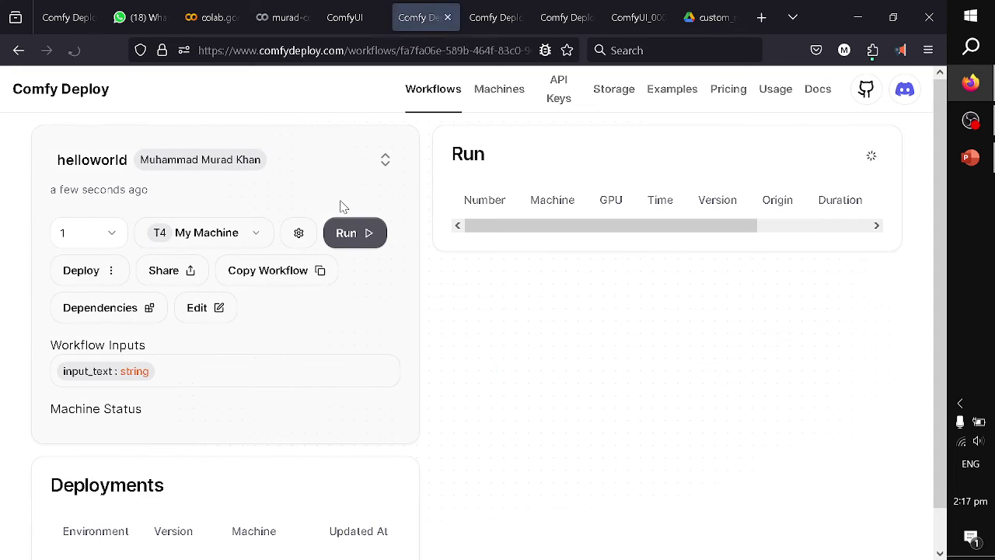
pyautogui.click(246, 237)
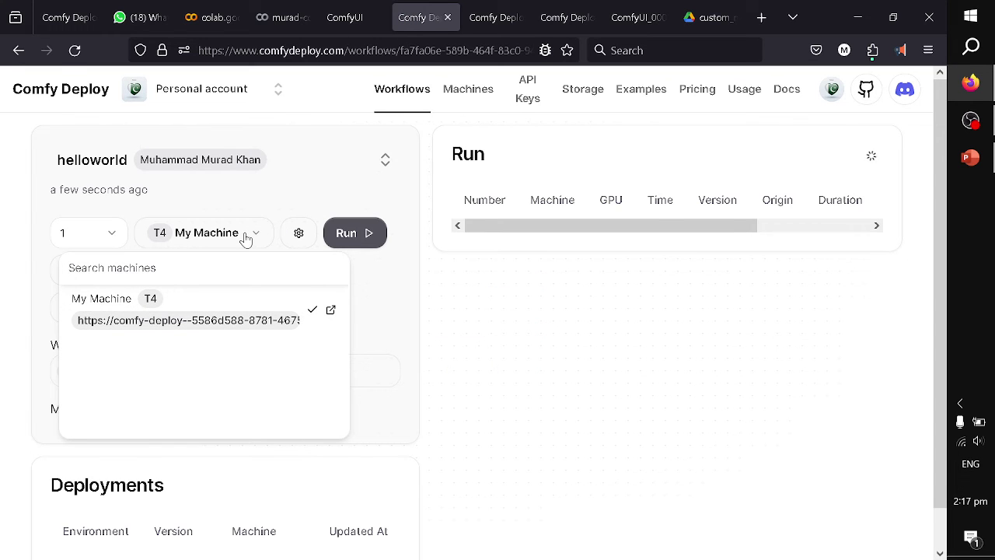
pyautogui.click(483, 307)
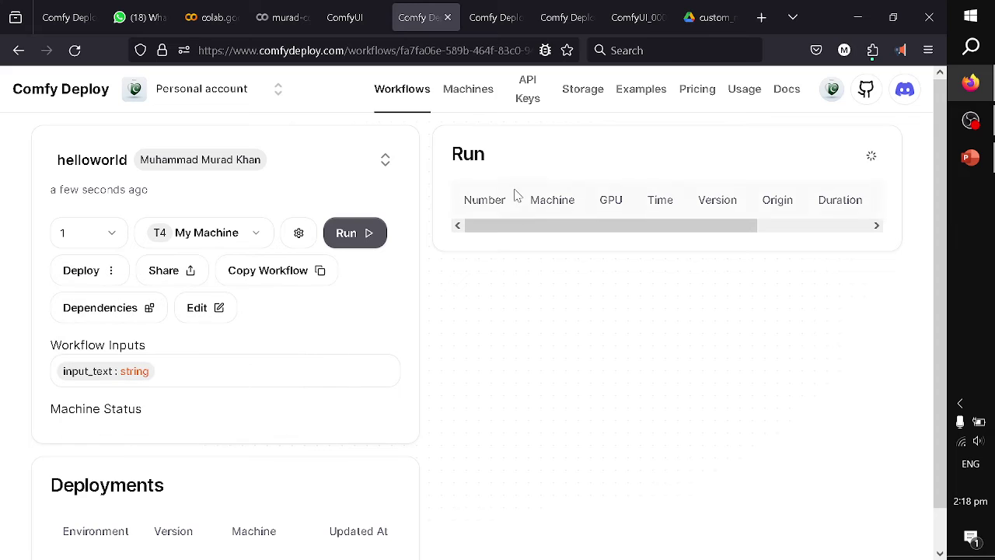
# Browse the Machines page and the New Serverless Machine setup, then cancel it
pyautogui.click(455, 101)
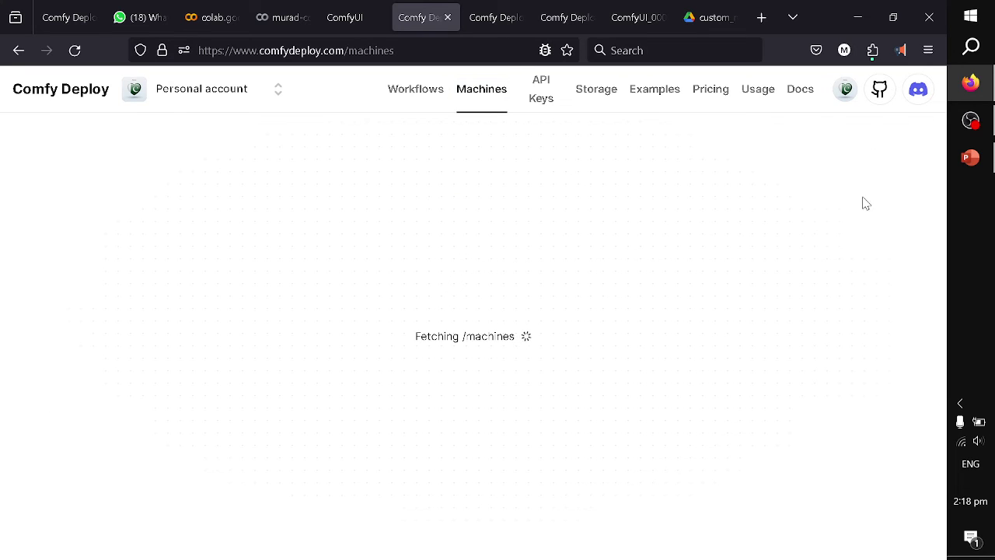
pyautogui.click(848, 150)
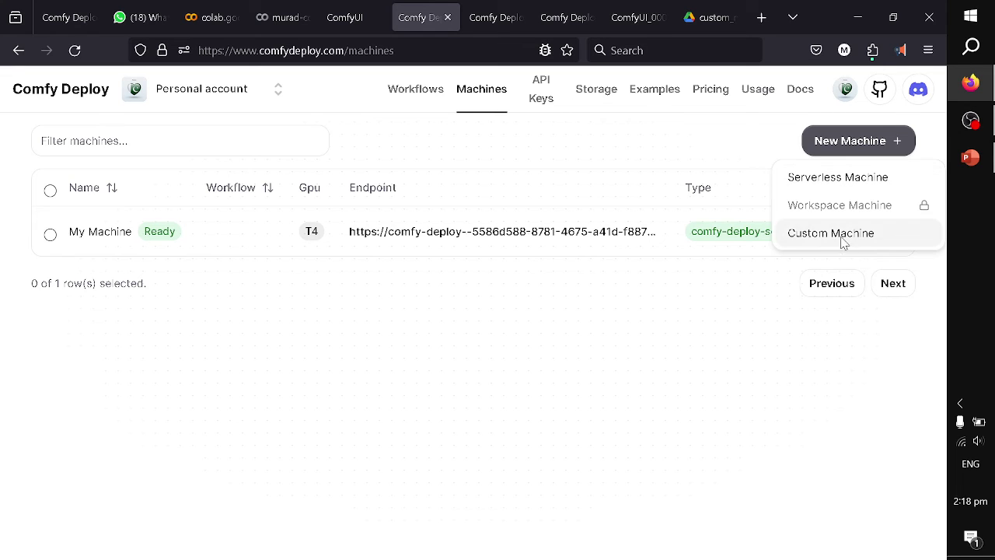
pyautogui.click(703, 148)
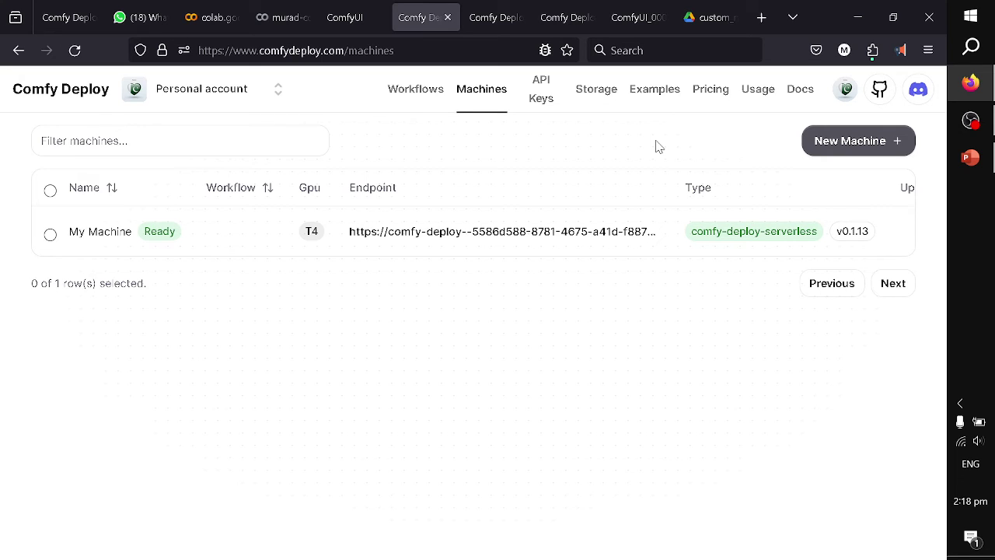
pyautogui.click(819, 154)
pyautogui.click(823, 178)
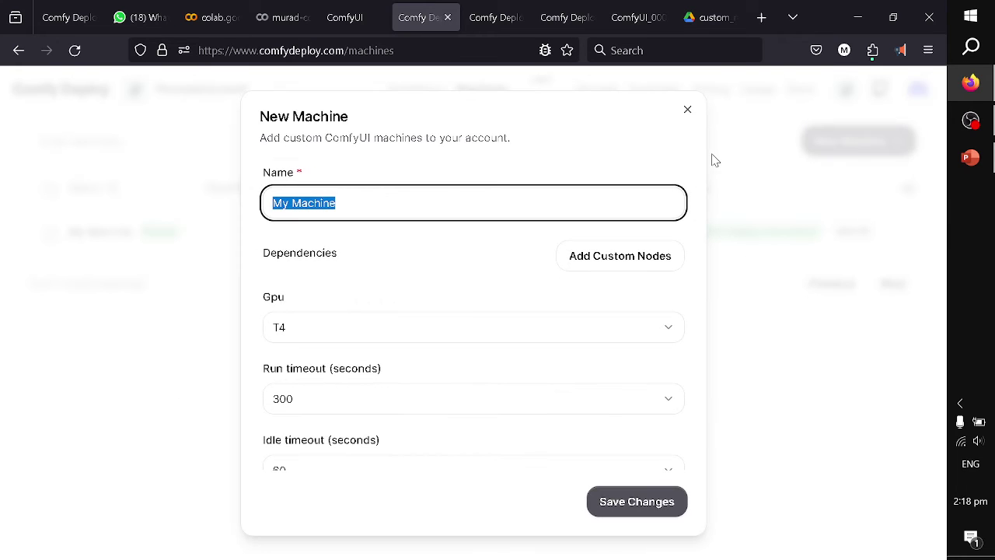
pyautogui.click(686, 112)
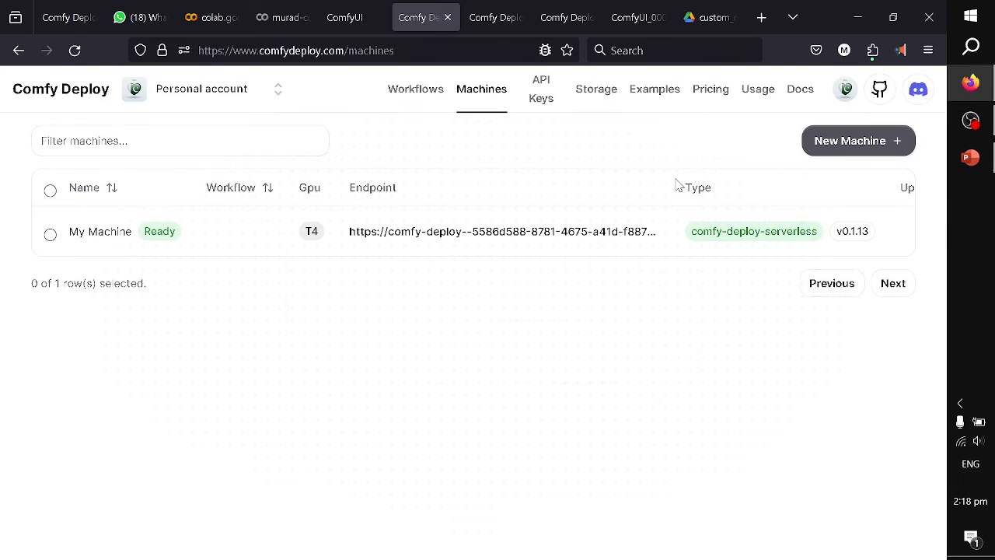
# View the IPAdapter SDXL example and its Clone options, then return to Workflows
pyautogui.click(648, 91)
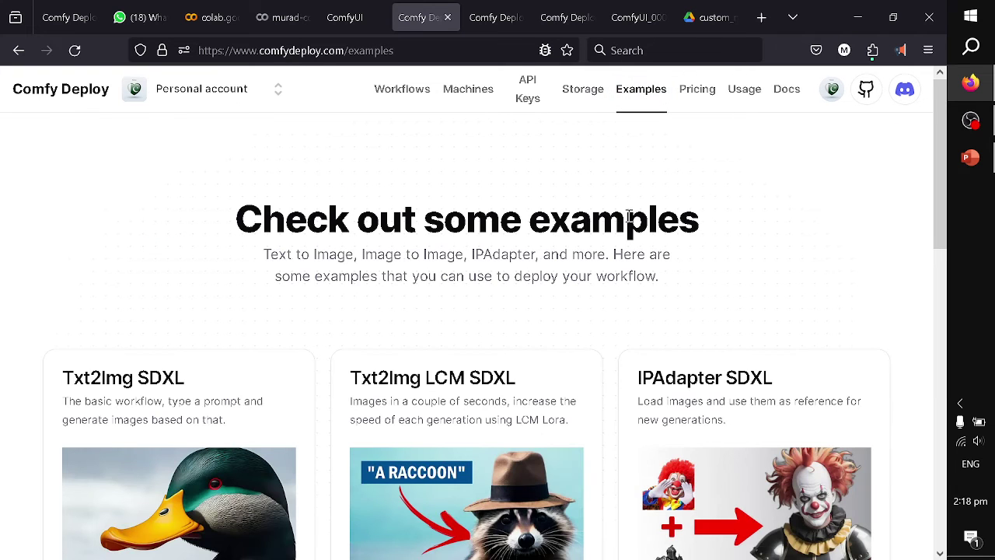
pyautogui.scroll(-4, 628, 218)
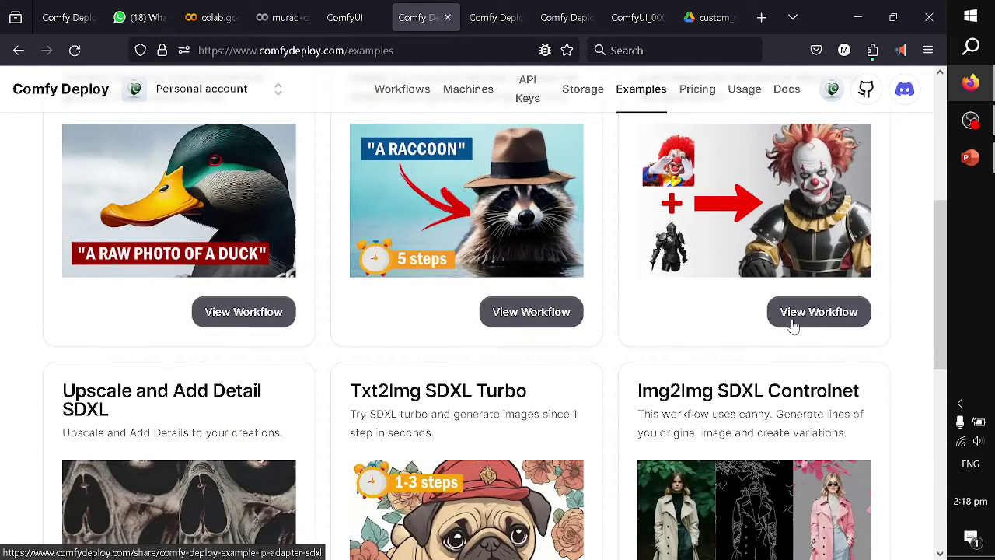
pyautogui.click(789, 318)
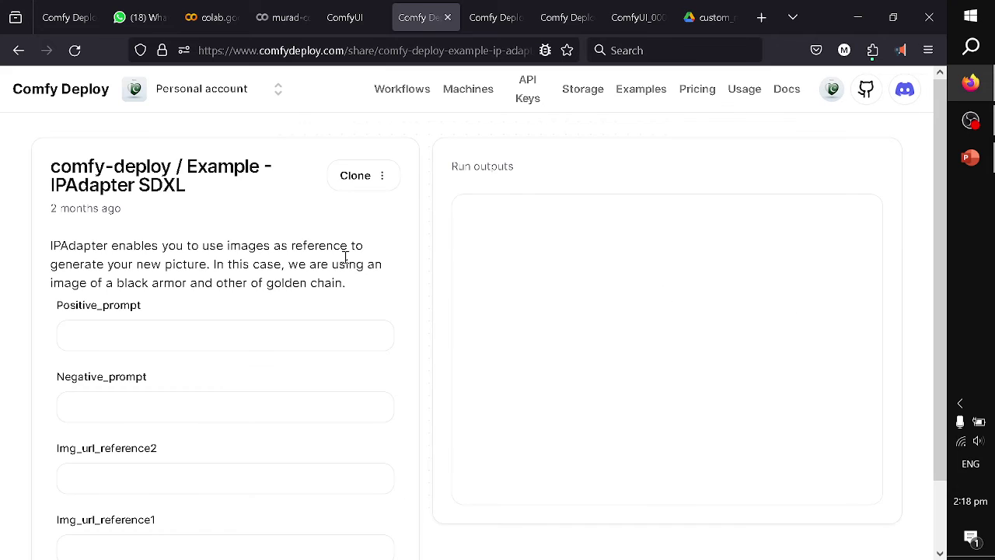
pyautogui.click(364, 185)
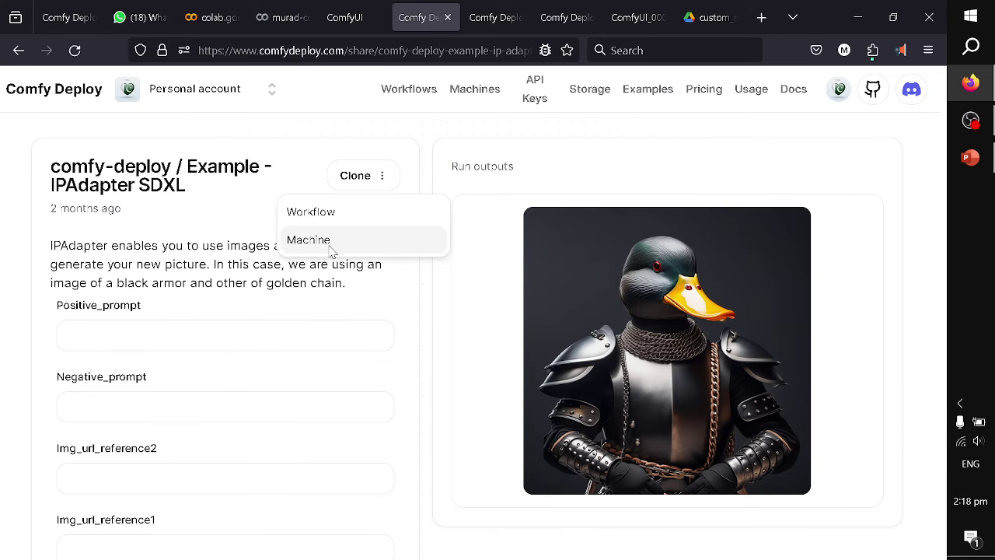
pyautogui.click(400, 97)
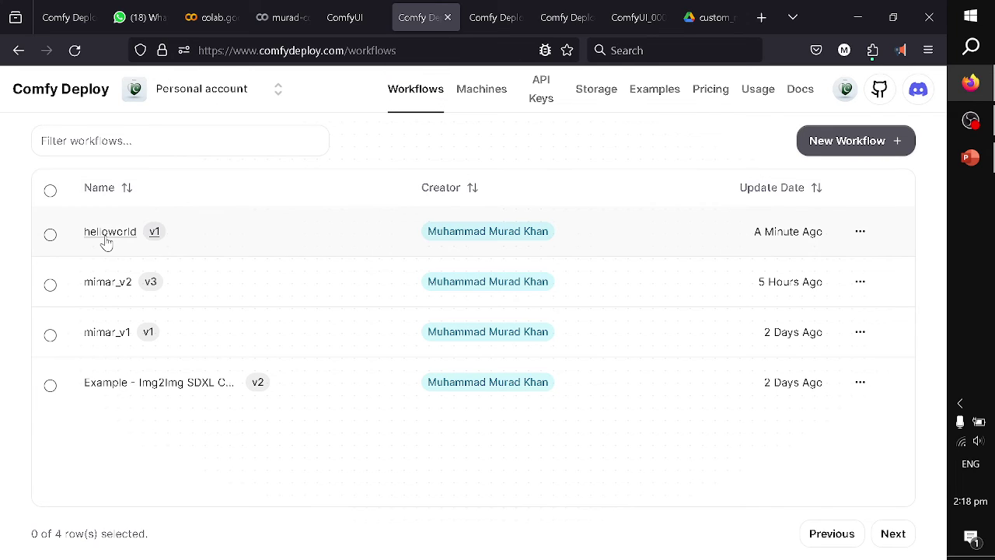
# Start a custom helloworld run with input_text 'moon transforming into a blue planet'
pyautogui.click(107, 237)
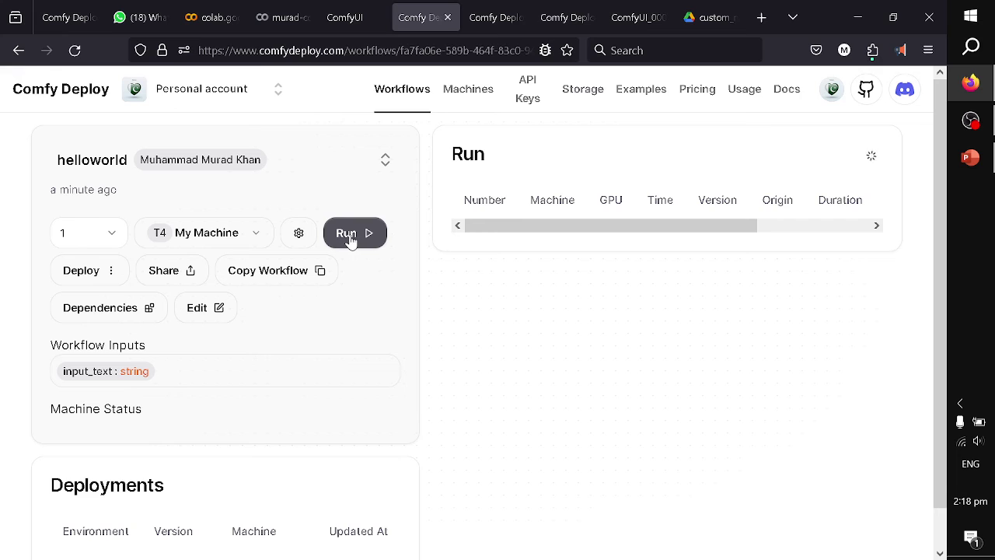
pyautogui.click(344, 234)
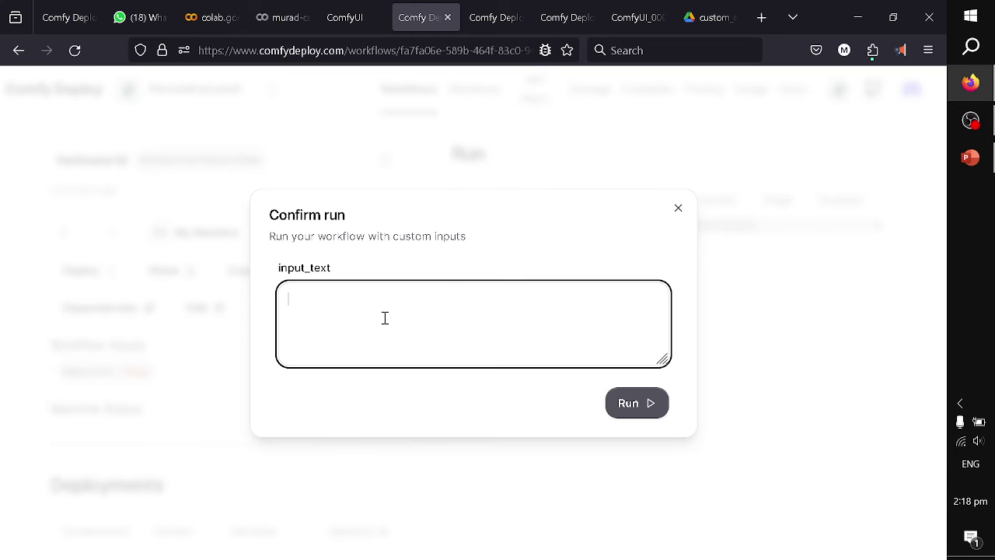
pyautogui.write('moon transforming into a blow')
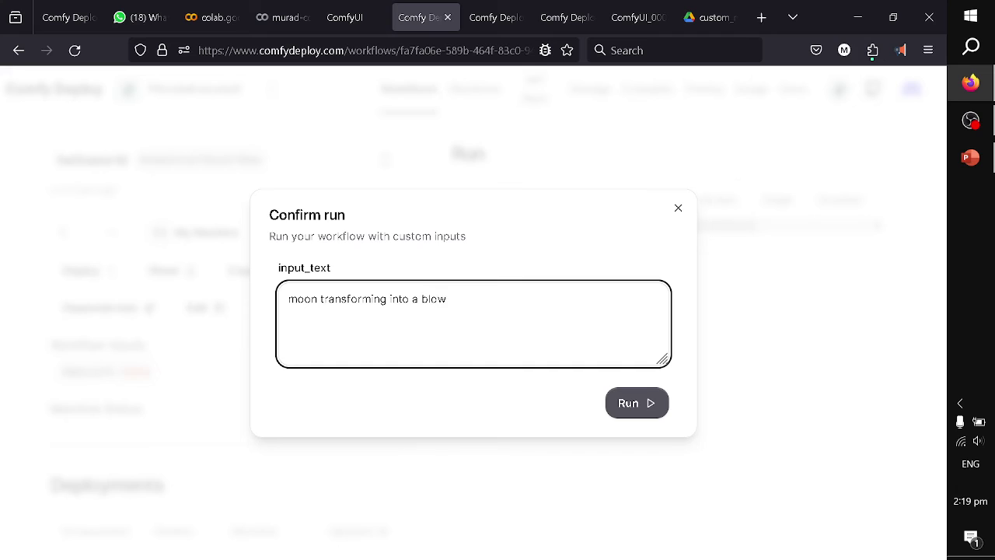
pyautogui.press('BackSpace')
pyautogui.press('BackSpace')
pyautogui.write('ue')
pyautogui.press('BackSpace')
pyautogui.write('e planet')
# Run the workflow and follow Live Status until it shows success after 38.5 seconds
pyautogui.click(628, 406)
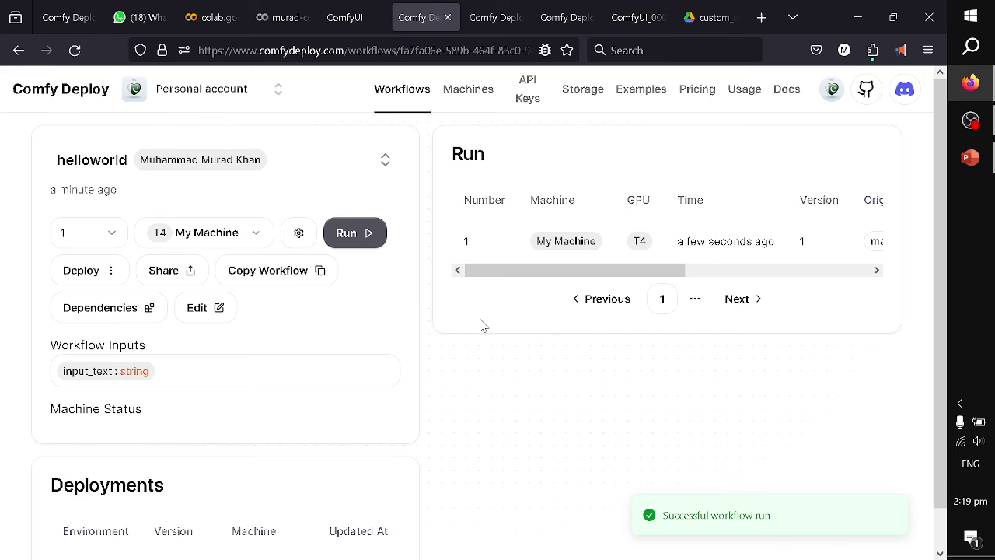
pyautogui.moveTo(526, 278); pyautogui.dragTo(742, 285)
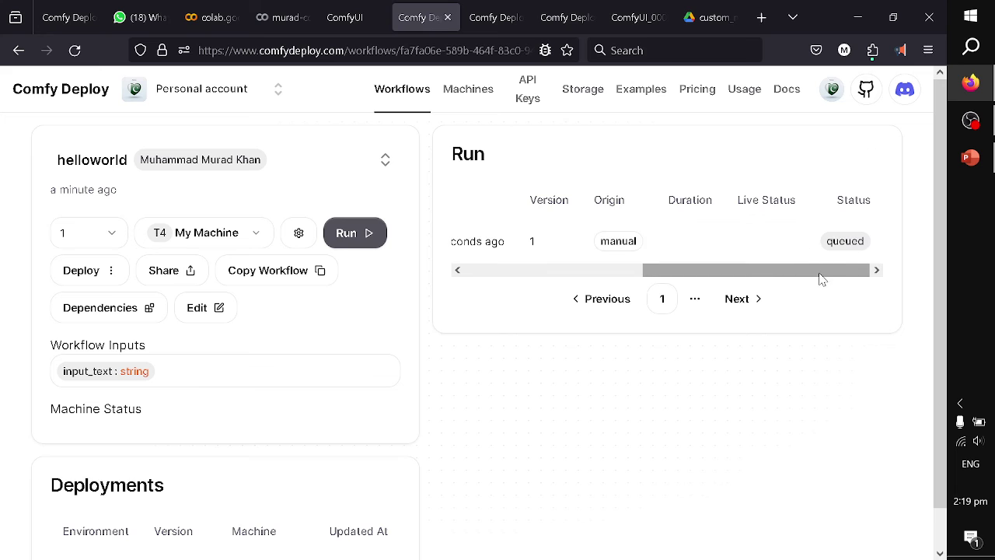
pyautogui.moveTo(818, 273); pyautogui.dragTo(872, 303)
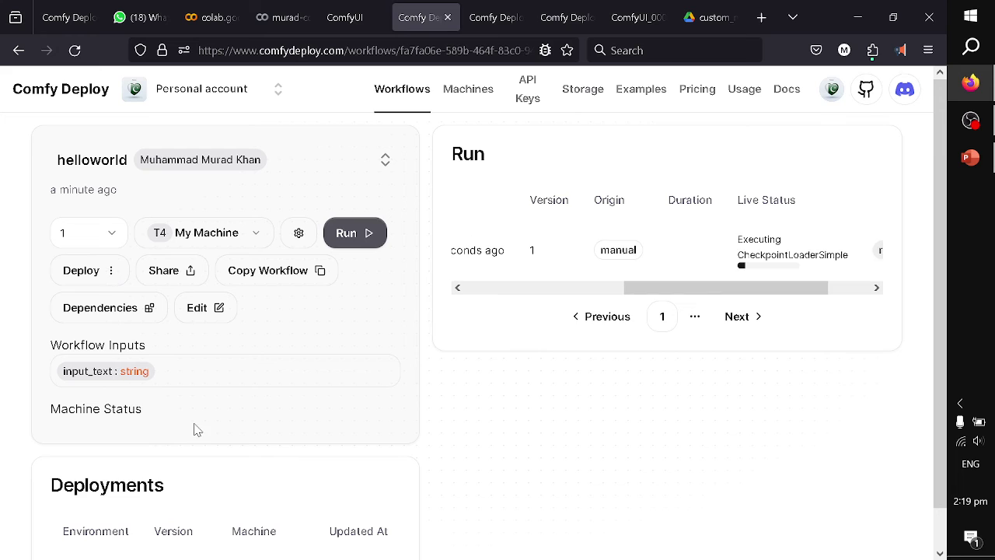
pyautogui.scroll(-1, 191, 451)
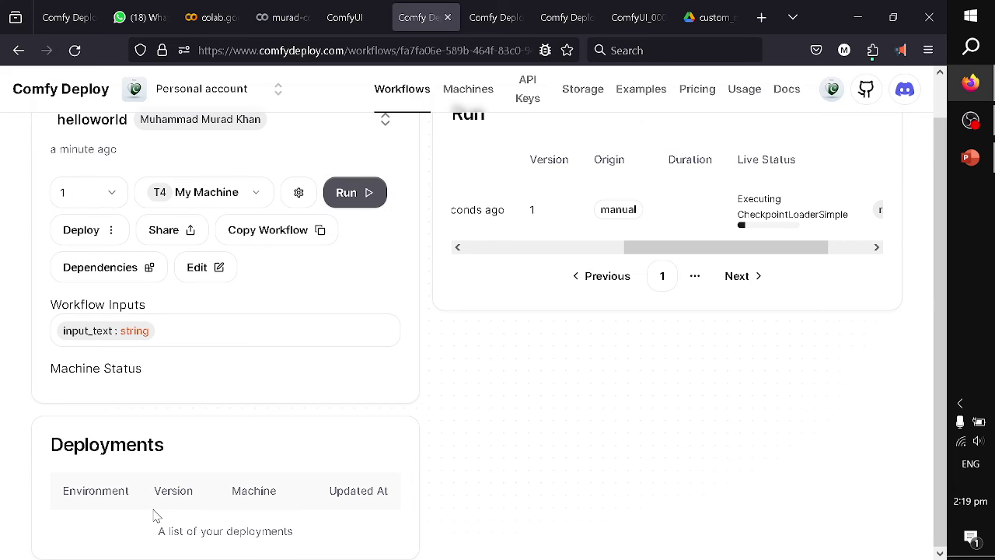
pyautogui.scroll(1, 519, 420)
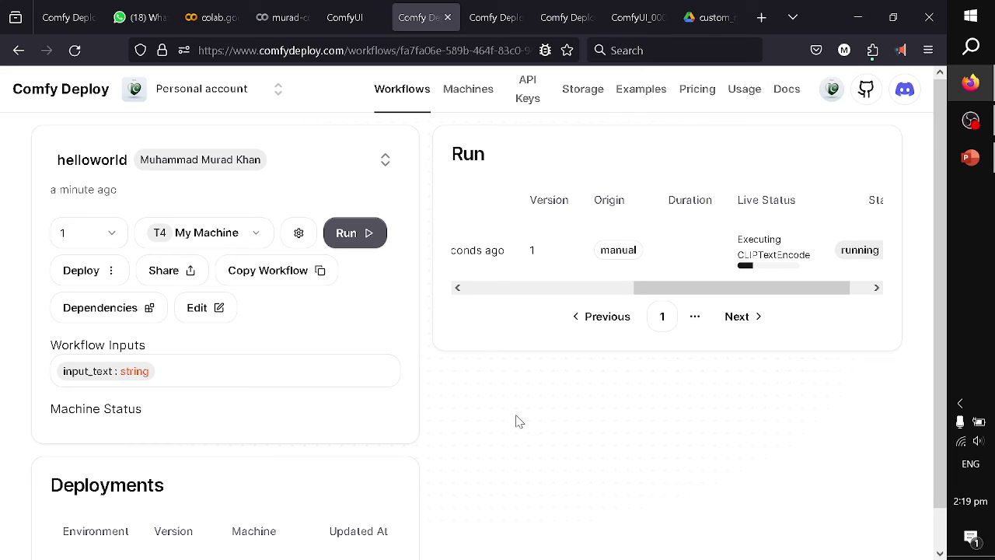
pyautogui.moveTo(645, 289); pyautogui.dragTo(697, 295)
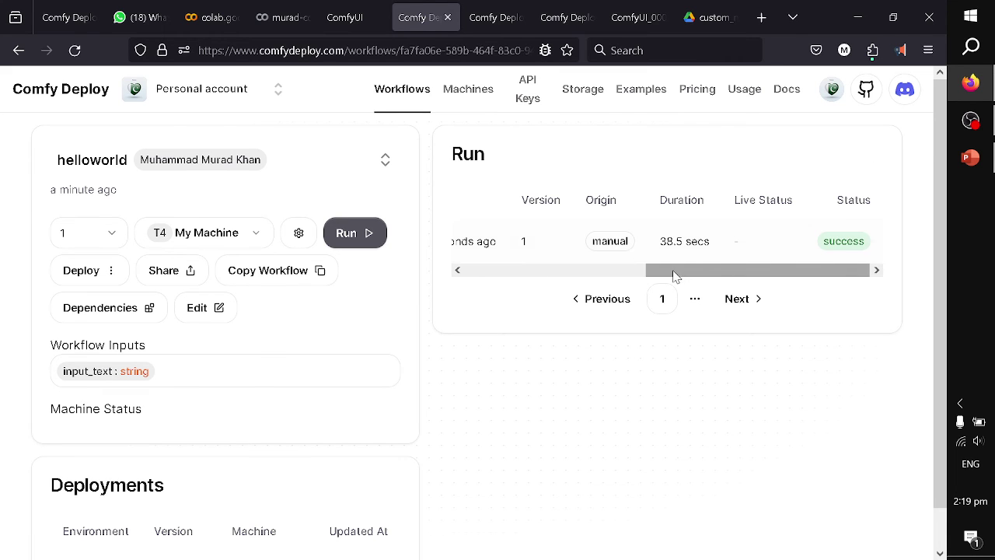
pyautogui.moveTo(673, 276); pyautogui.dragTo(667, 304)
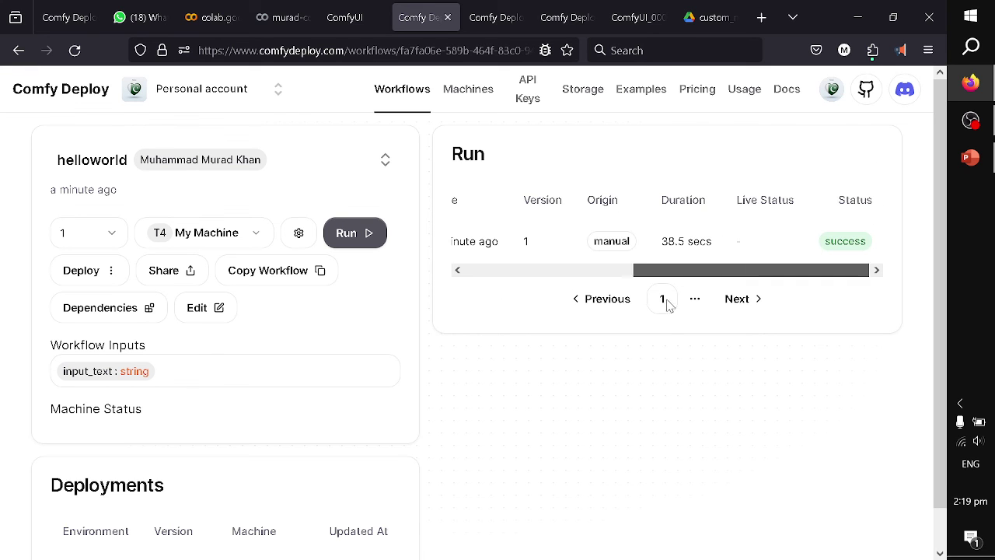
# Open the finished run's outputs and scroll through the generated moon image
pyautogui.click(823, 251)
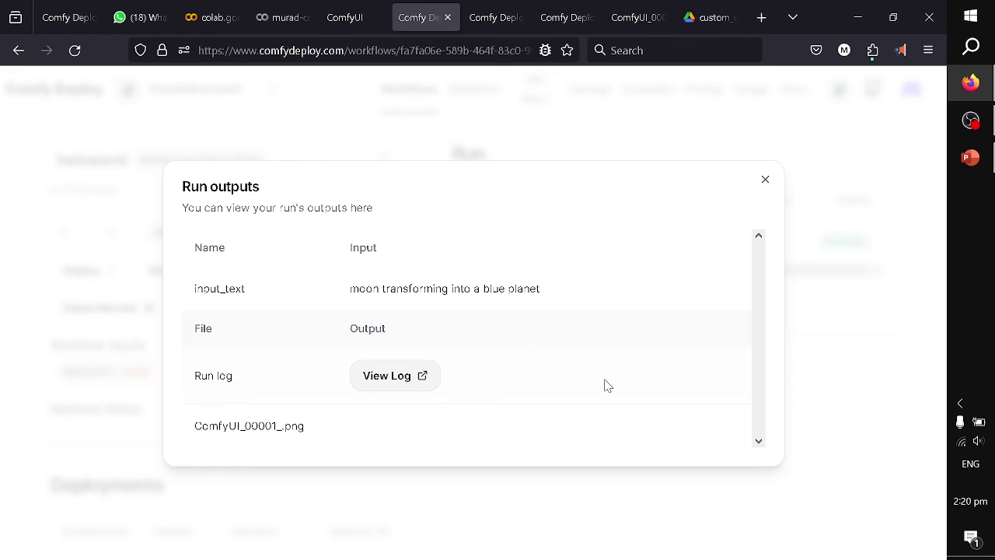
pyautogui.scroll(-1, 604, 382)
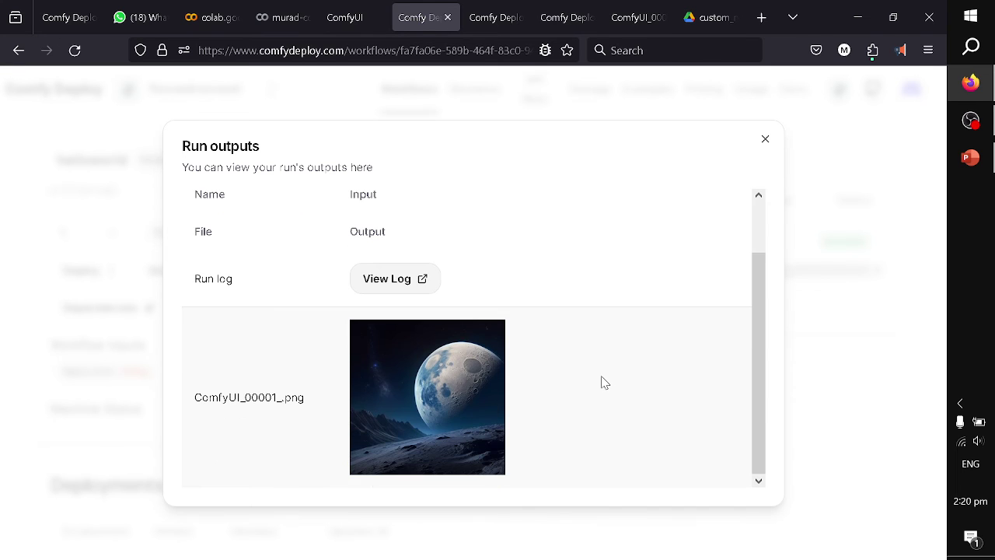
pyautogui.scroll(1, 401, 388)
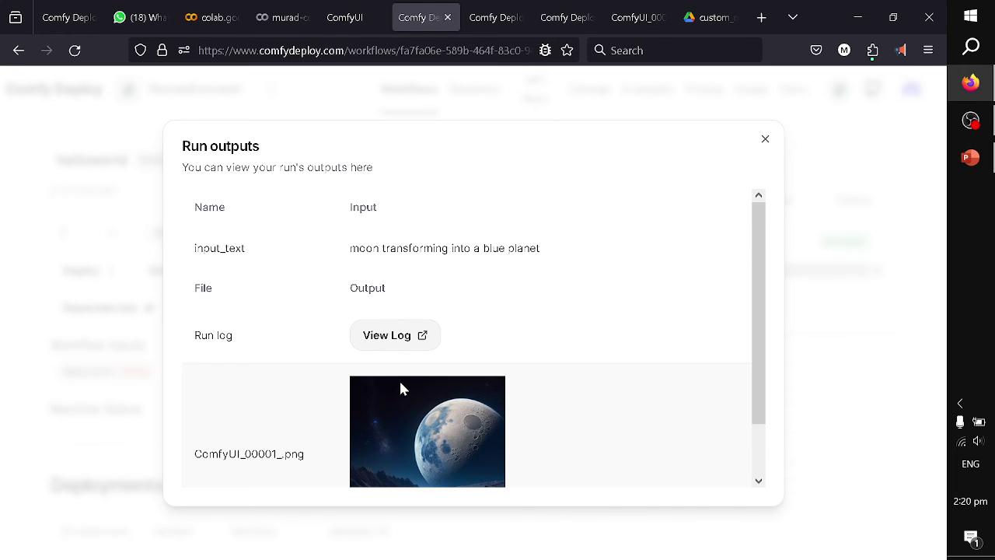
pyautogui.scroll(-1, 531, 291)
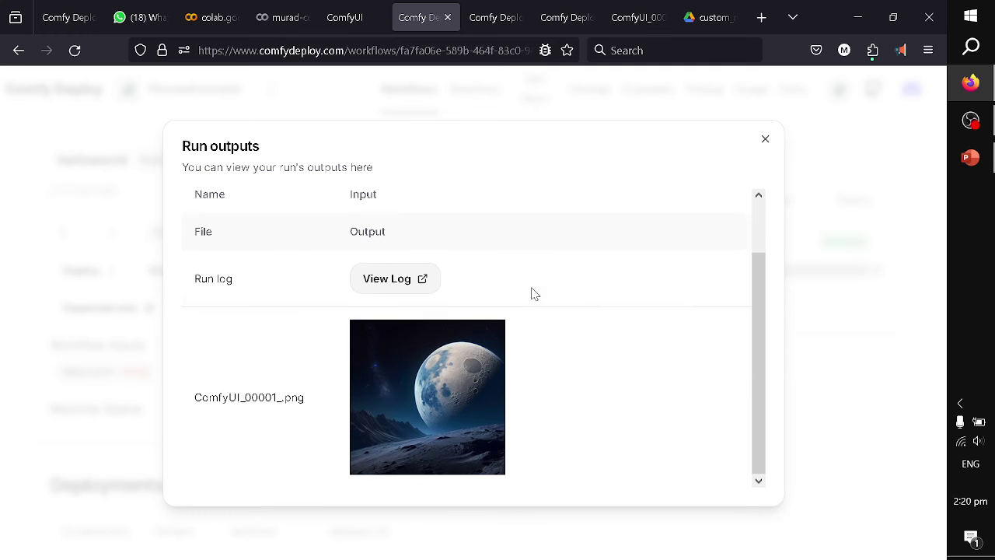
pyautogui.scroll(1, 458, 383)
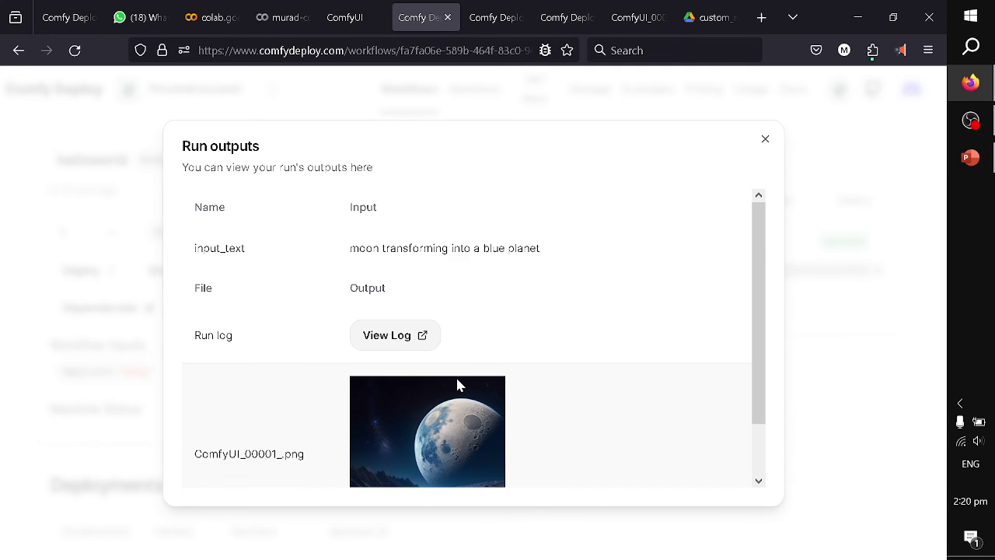
pyautogui.scroll(-1, 458, 383)
# View the moon image full size in a new tab, then close the run outputs
pyautogui.rightClick(456, 378)
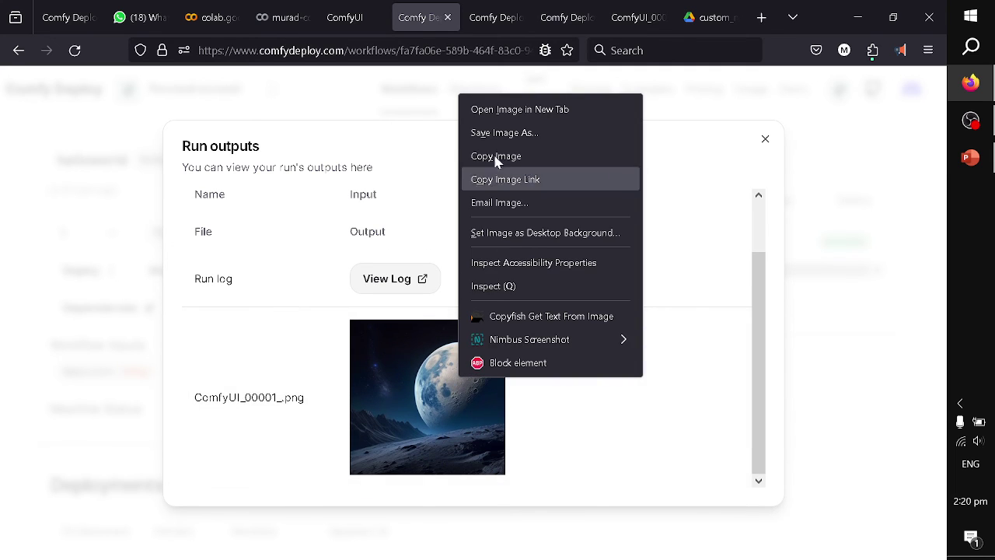
pyautogui.click(498, 112)
pyautogui.click(454, 23)
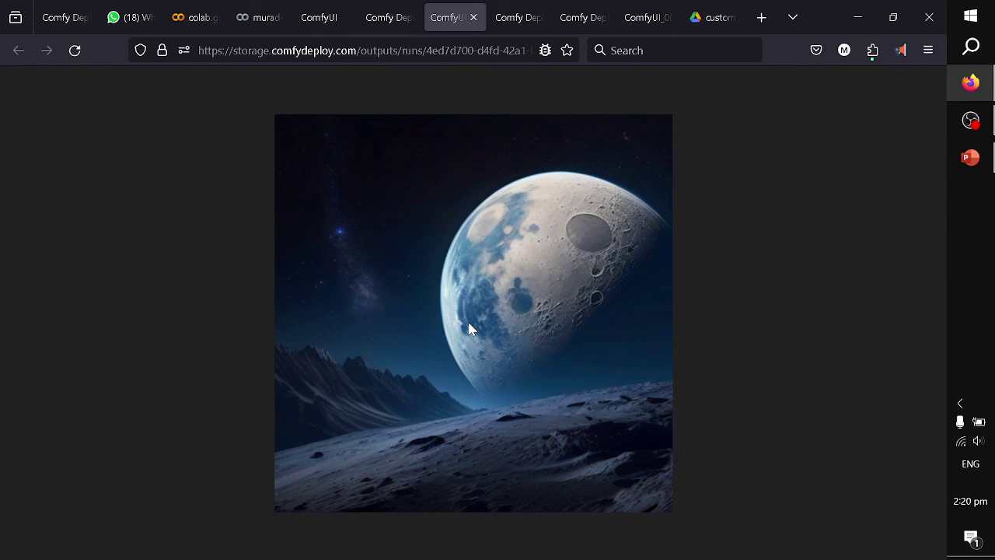
pyautogui.click(378, 19)
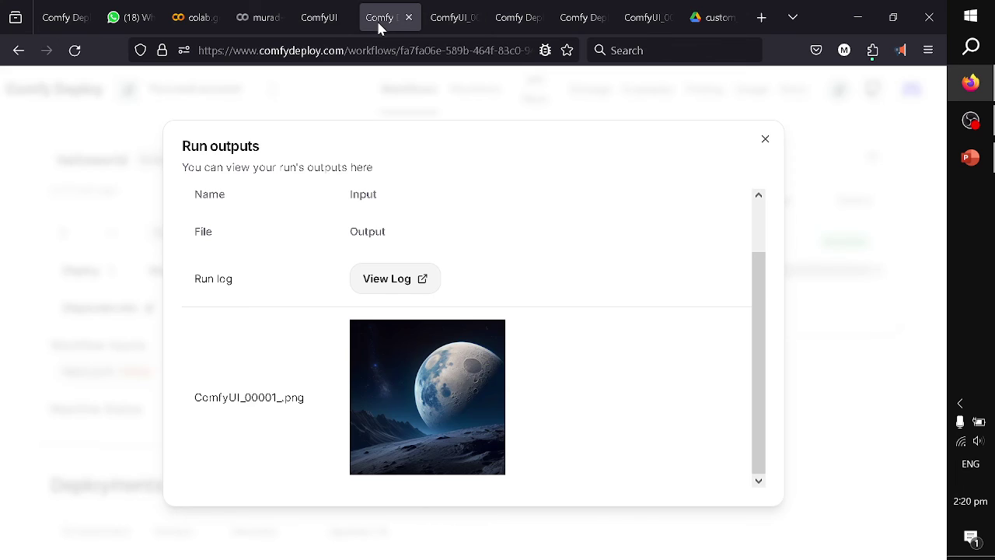
pyautogui.click(763, 139)
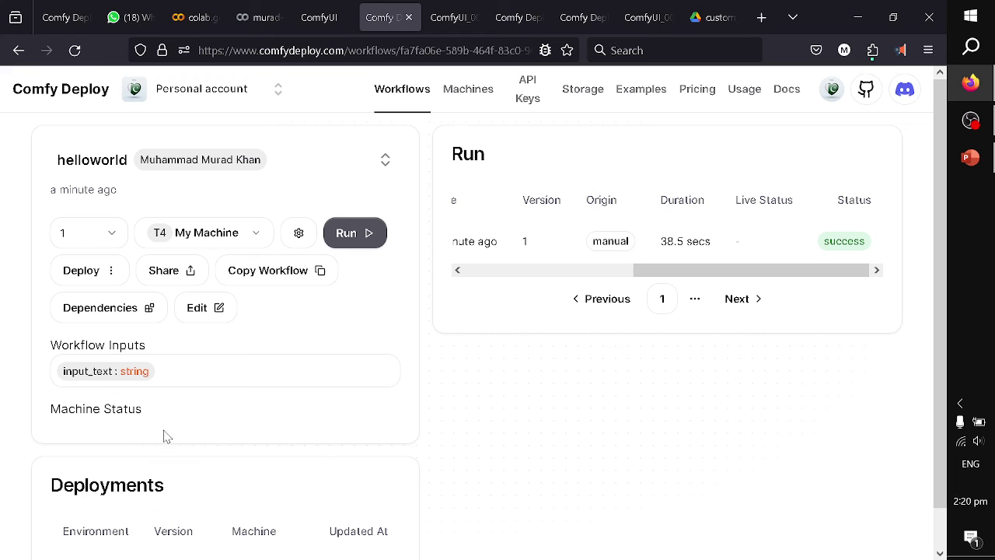
pyautogui.moveTo(122, 383)
# Open the mimar_v2 workflow and show the code for its Production deployment
pyautogui.click(383, 93)
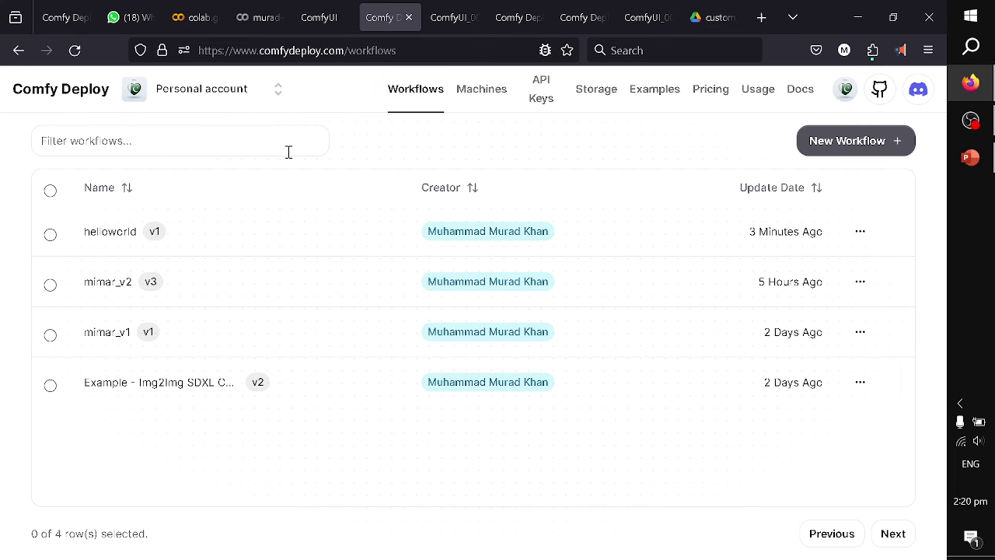
pyautogui.click(93, 283)
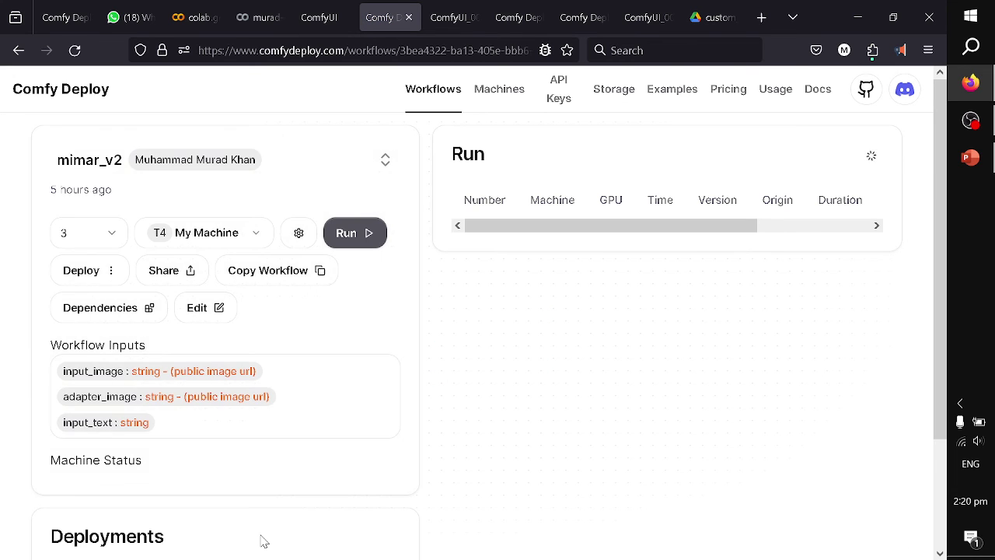
pyautogui.scroll(-2, 263, 542)
pyautogui.click(211, 494)
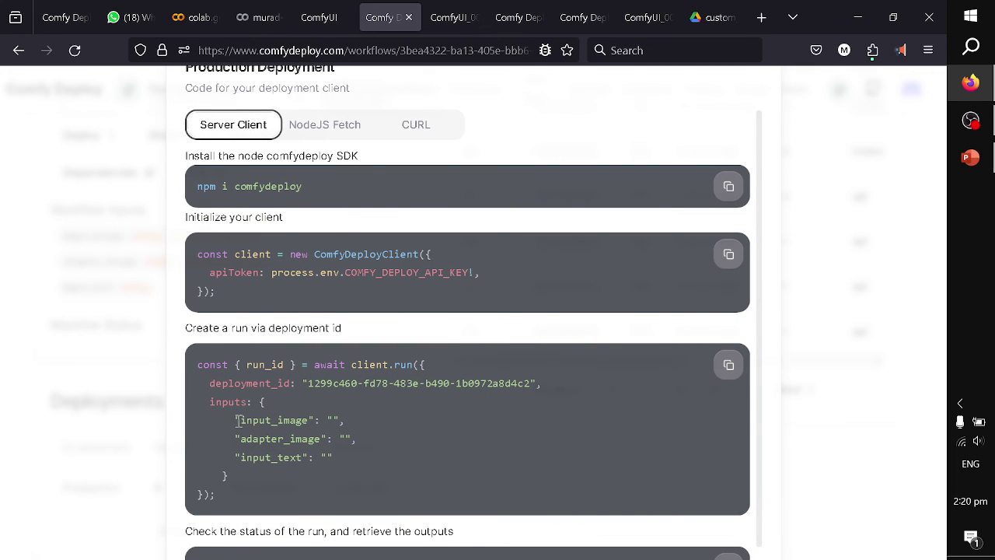
# Highlight the run call's input lines and the empty input_image value in the client code
pyautogui.click(234, 420)
pyautogui.hotkey('ctrl', 'shift', 'Home')
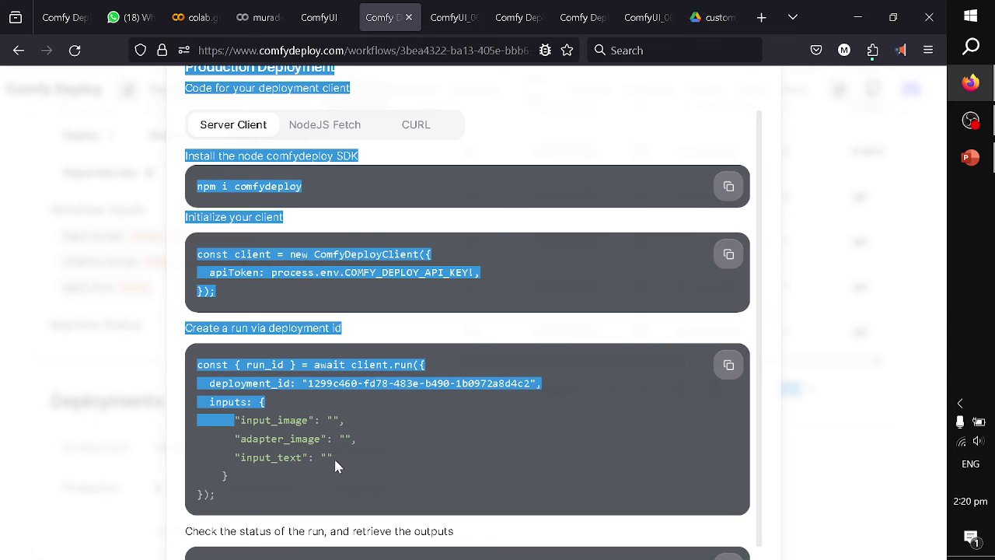
pyautogui.keyDown('shift'); pyautogui.click(334, 458); pyautogui.keyUp('shift')
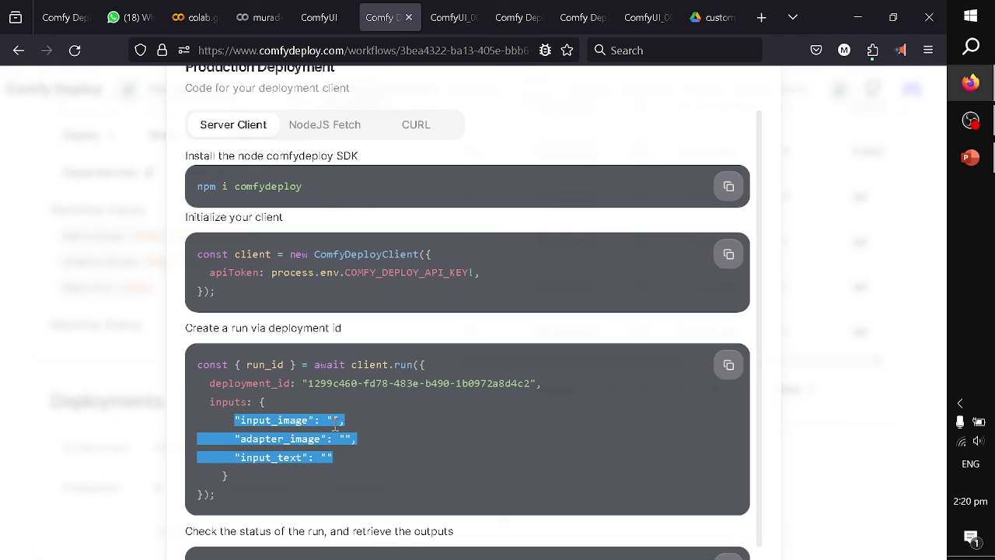
pyautogui.click(334, 425)
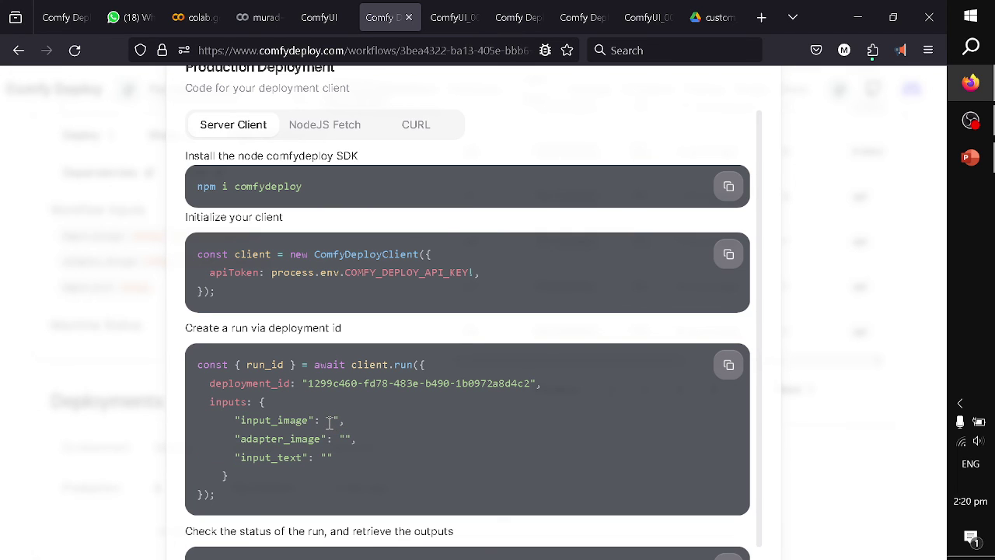
pyautogui.moveTo(326, 422); pyautogui.dragTo(337, 421)
pyautogui.click(334, 419)
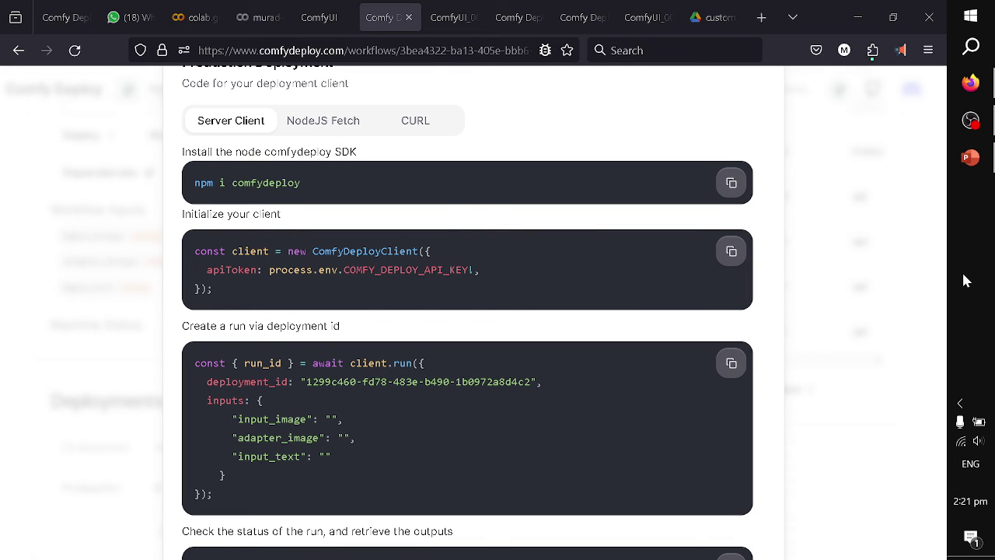
# Dismiss the Production Deployment code window to return to the mimar_v2 page
pyautogui.click(877, 256)
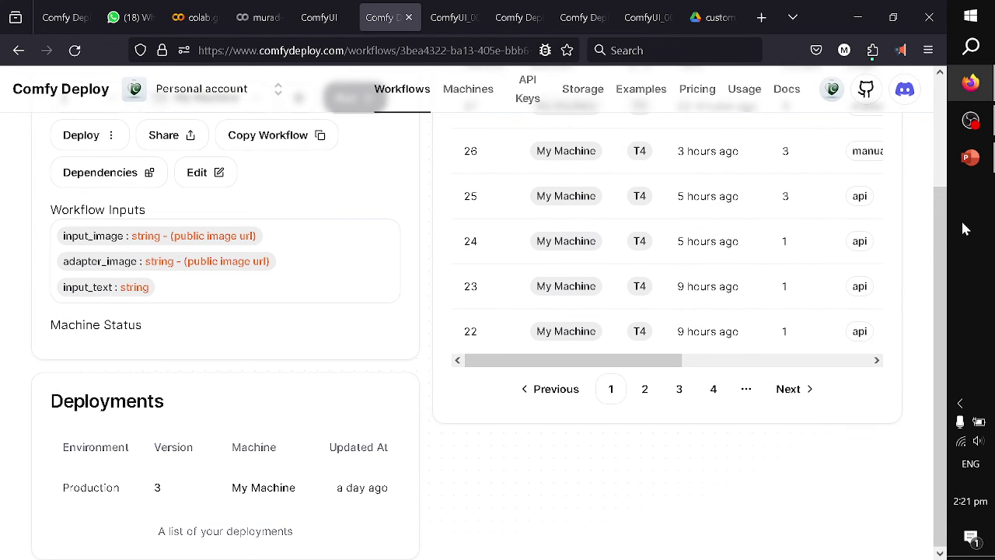